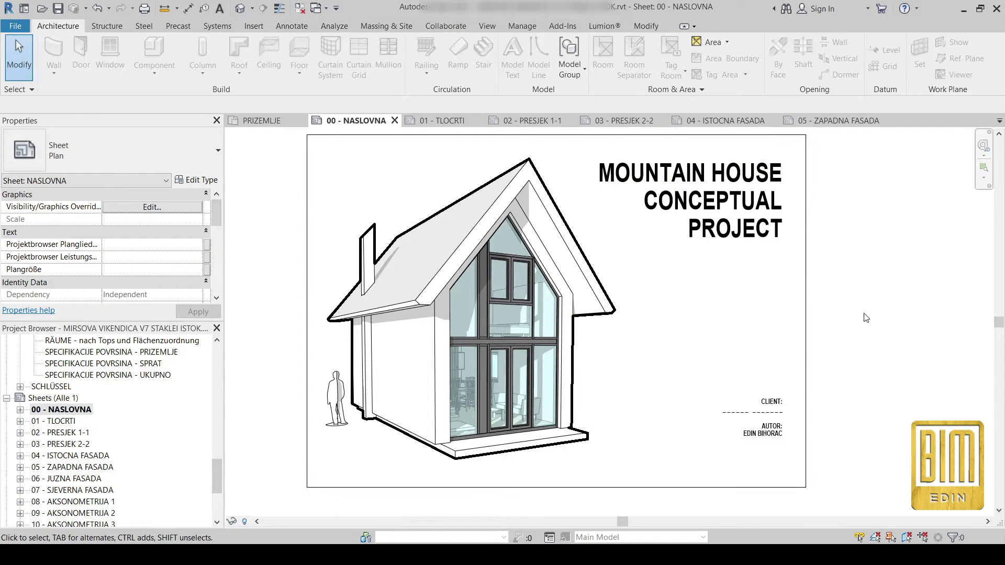
Leave the NASLOVNA title sheet and open the house's default {3D} view
middle_click_drag(873, 321, 894, 321)
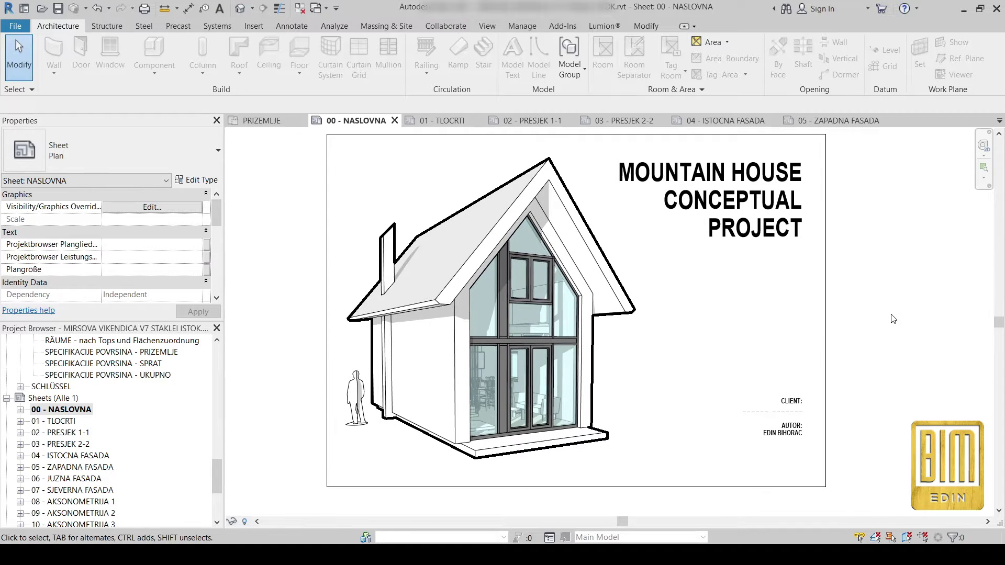
scroll(694, 281, "up", 1)
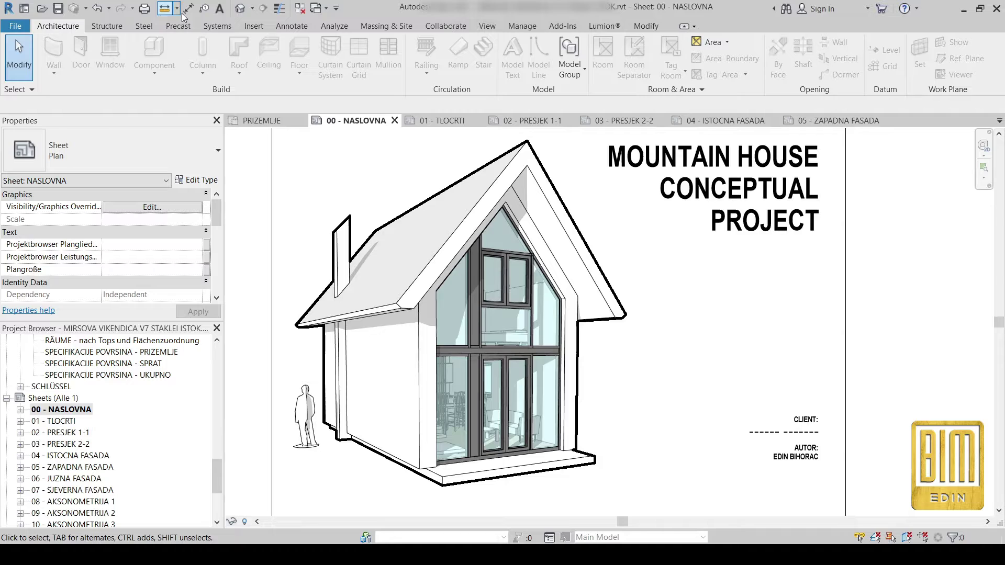
left_click(242, 8)
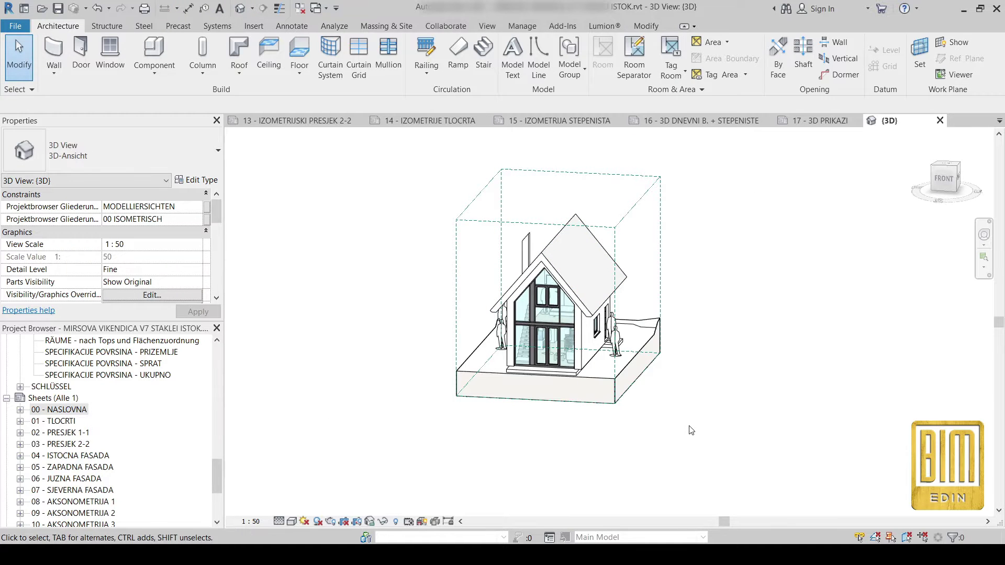
Duplicate the {3D} view with detailing as {3D} Copy 1
mouse_move(689, 418)
middle_mouse_down("shift")
mouse_move(718, 426)
mouse_move(576, 448)
mouse_move(606, 453)
mouse_move(561, 448)
mouse_move(573, 443)
middle_mouse_up("shift")
scroll(118, 417, "up", 5)
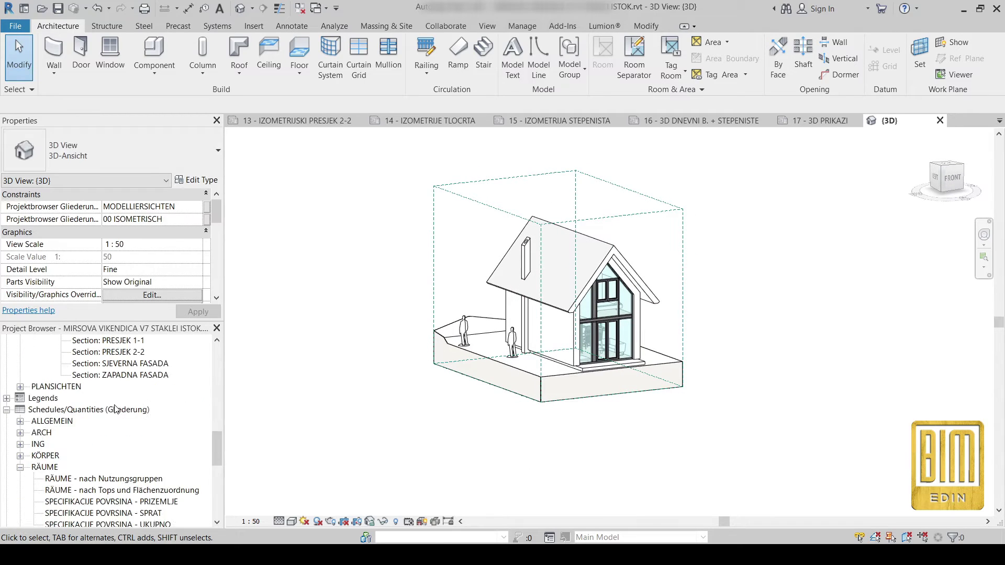
scroll(126, 408, "up", 2)
scroll(130, 403, "up", 4)
scroll(130, 404, "up", 2)
right_click(104, 421)
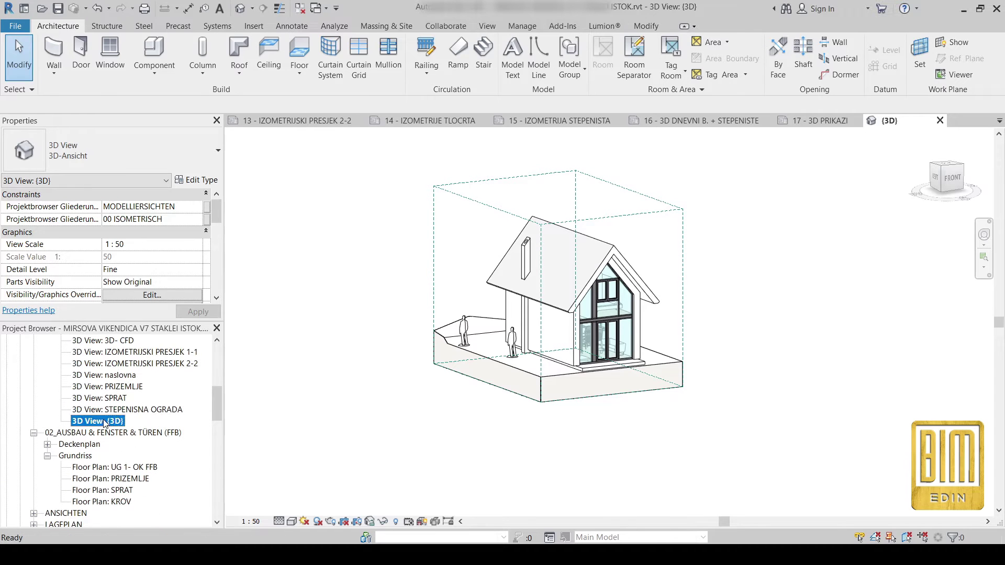
mouse_move(149, 250)
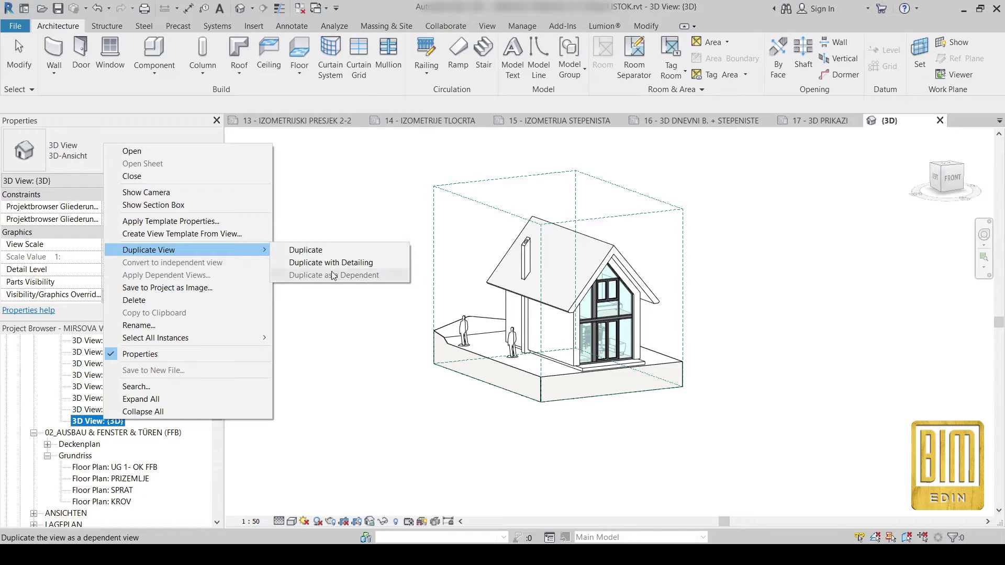
left_click(330, 262)
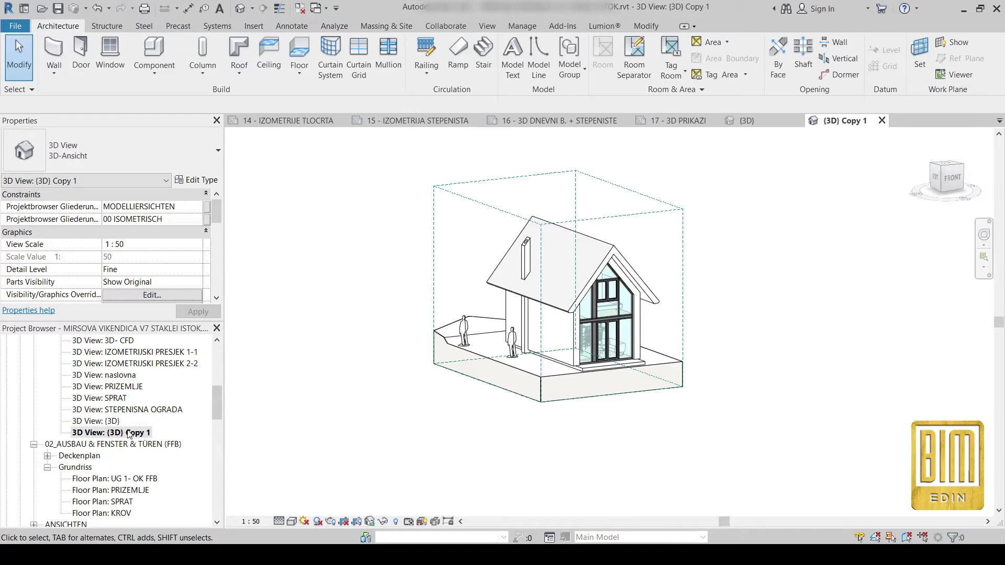
scroll(714, 260, "up", 2)
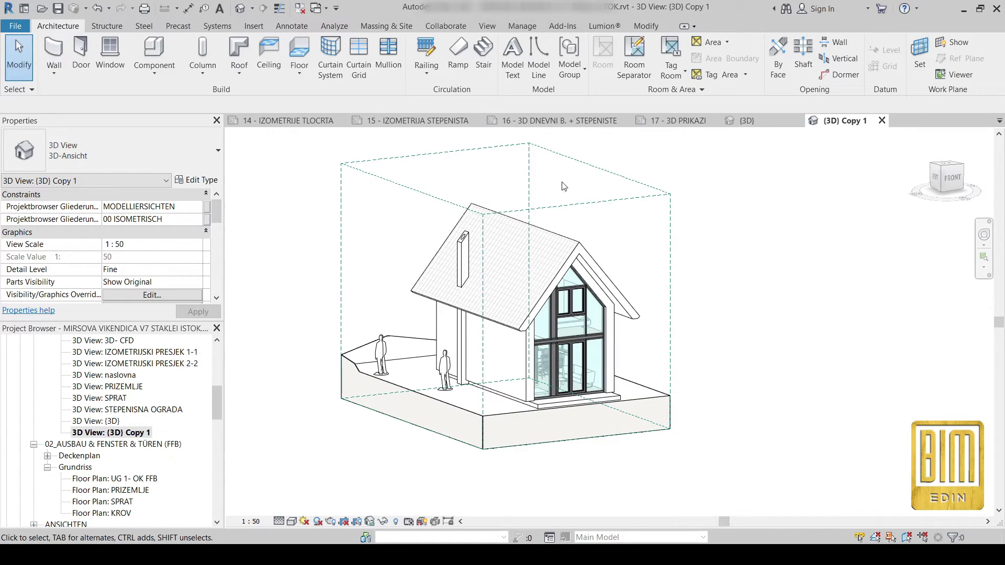
Push the section box's right face slightly outward around the house
left_click(614, 176)
left_click_drag(599, 297, 611, 291)
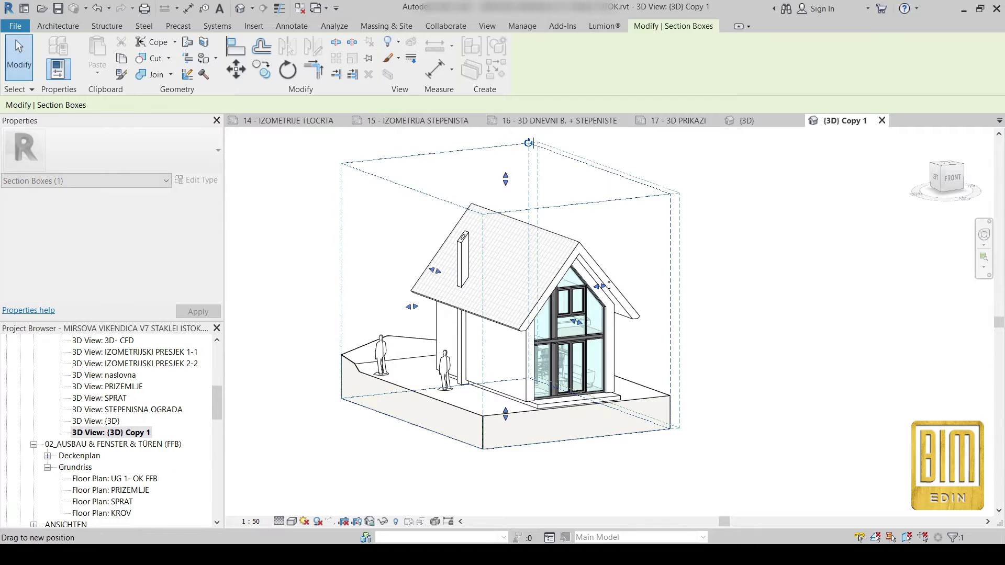
right_click(643, 197)
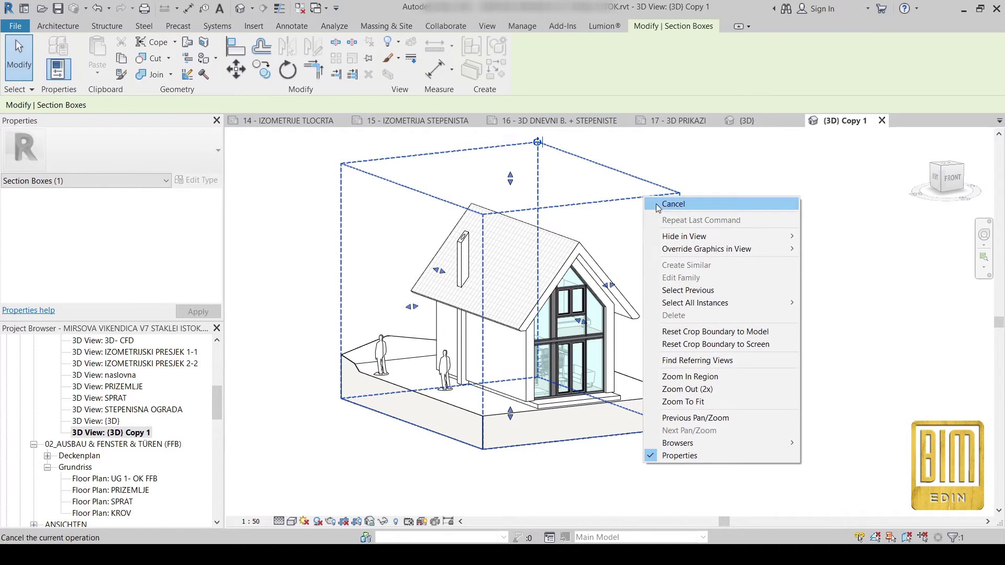
key("Escape")
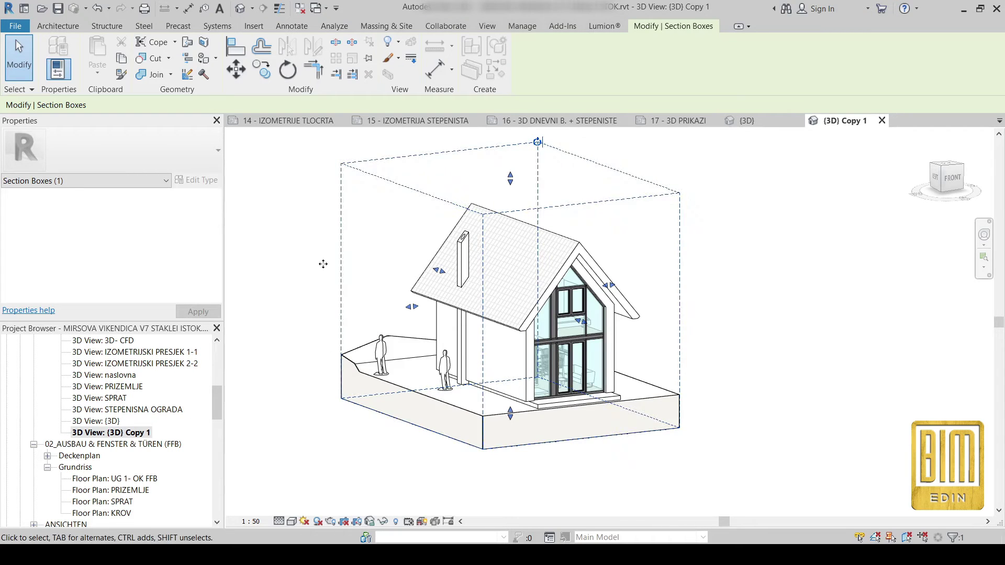
Switch the copied view's Projection Mode to Perspective
left_click(279, 273)
scroll(157, 272, "down", 3)
scroll(151, 274, "down", 3)
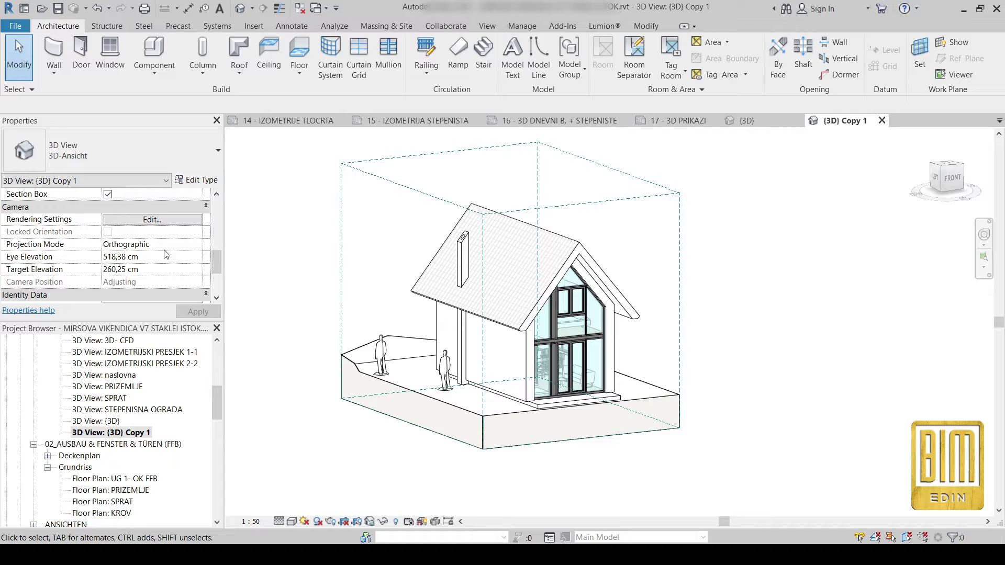
left_click(199, 244)
left_click(134, 267)
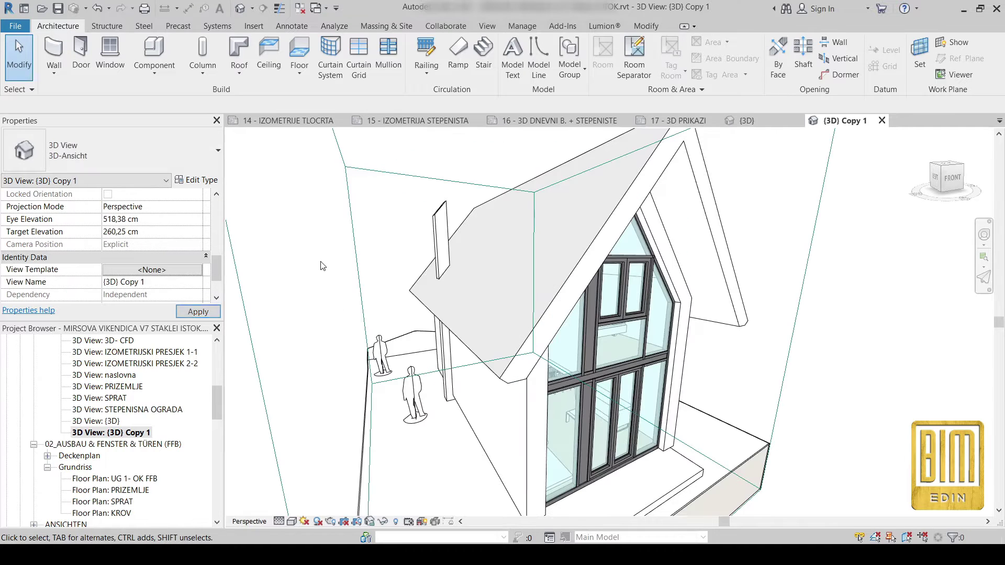
scroll(482, 248, "down", 3)
scroll(483, 247, "down", 3)
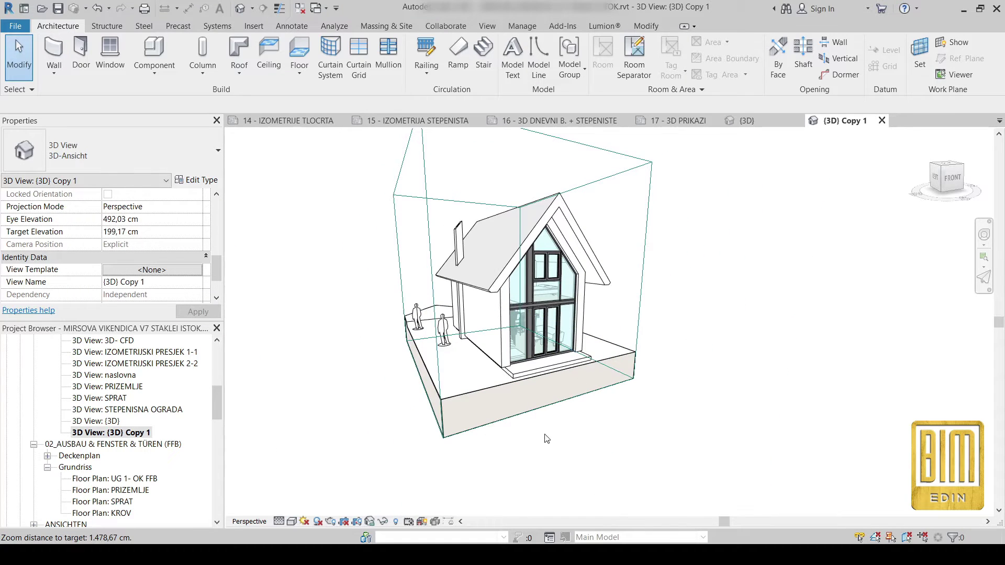
Orbit the house to a new angle and hide the section box in this view
middle_click_drag(535, 460, 564, 455, "shift")
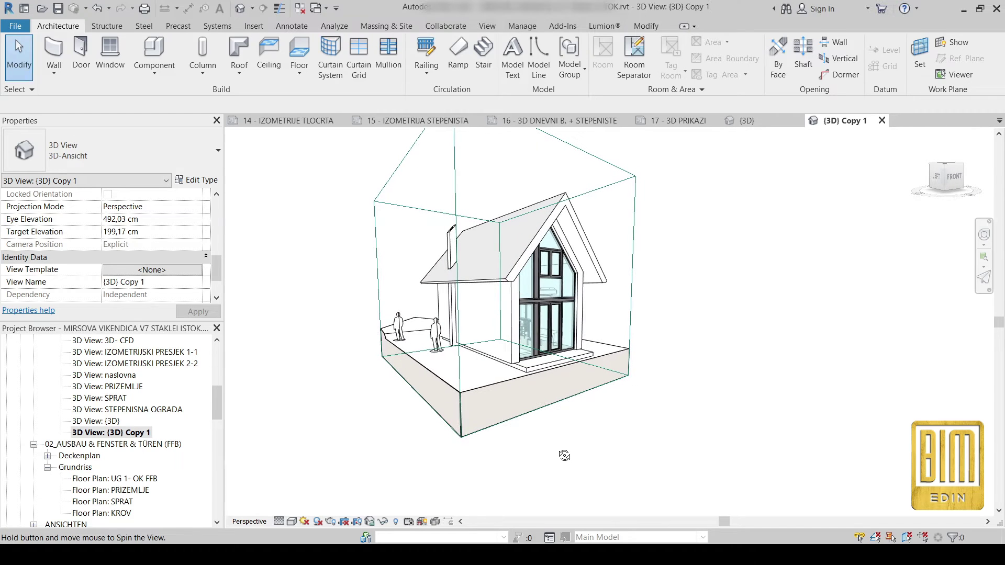
right_click(637, 272)
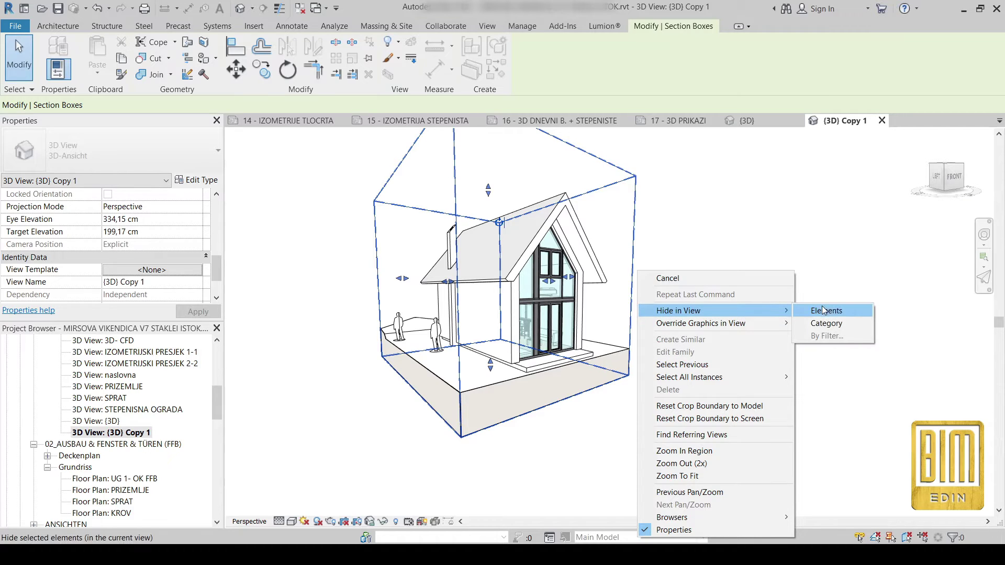
left_click(826, 310)
scroll(110, 471, "down", 3)
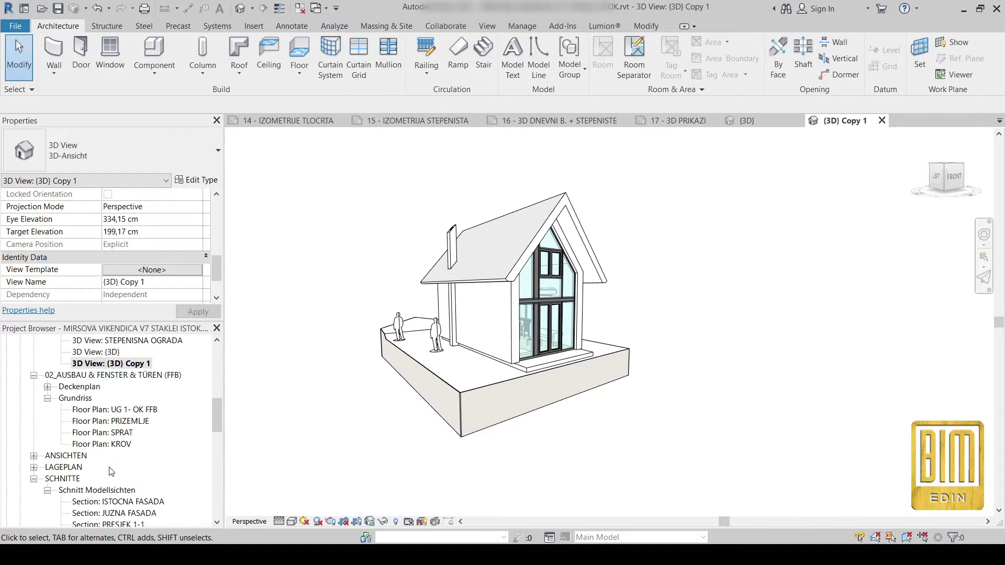
scroll(109, 472, "down", 3)
scroll(110, 470, "down", 2)
scroll(109, 468, "down", 3)
scroll(109, 467, "down", 2)
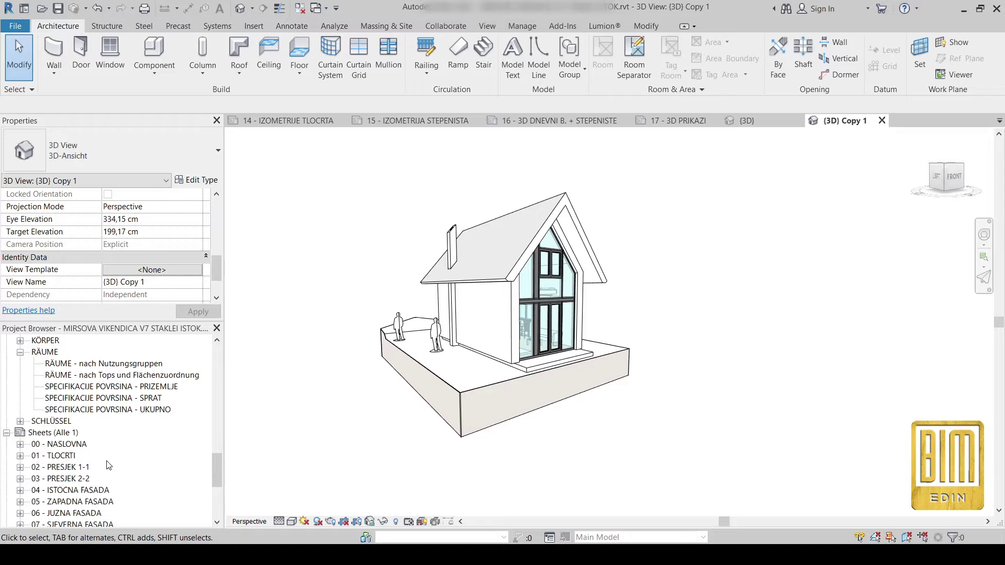
left_click(64, 437)
Create a new sheet using the NASLOVNA : A2 title block
right_click(63, 437)
left_click(103, 443)
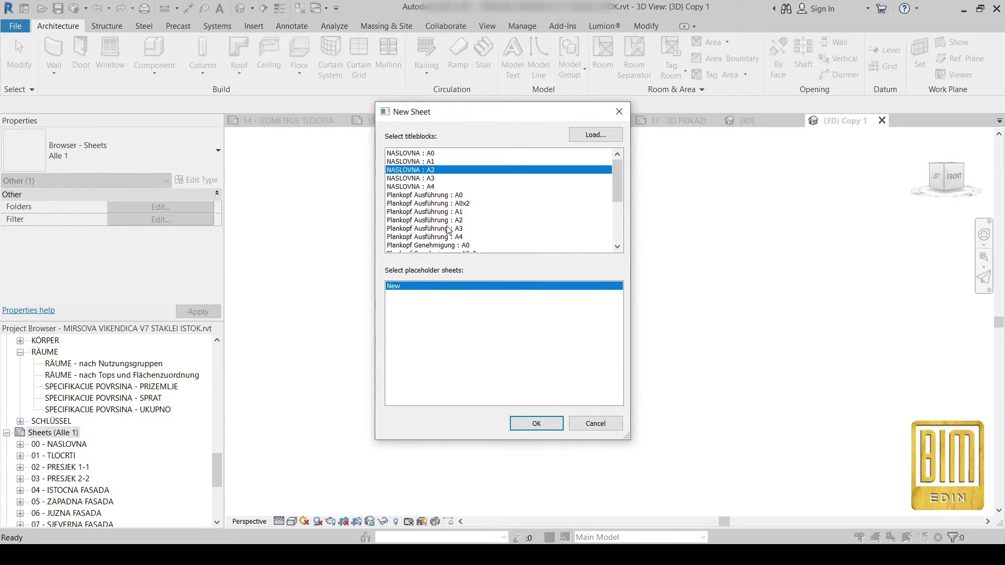
scroll(448, 229, "down", 5)
scroll(449, 231, "down", 2)
scroll(450, 231, "up", 3)
scroll(450, 232, "up", 5)
left_click(539, 424)
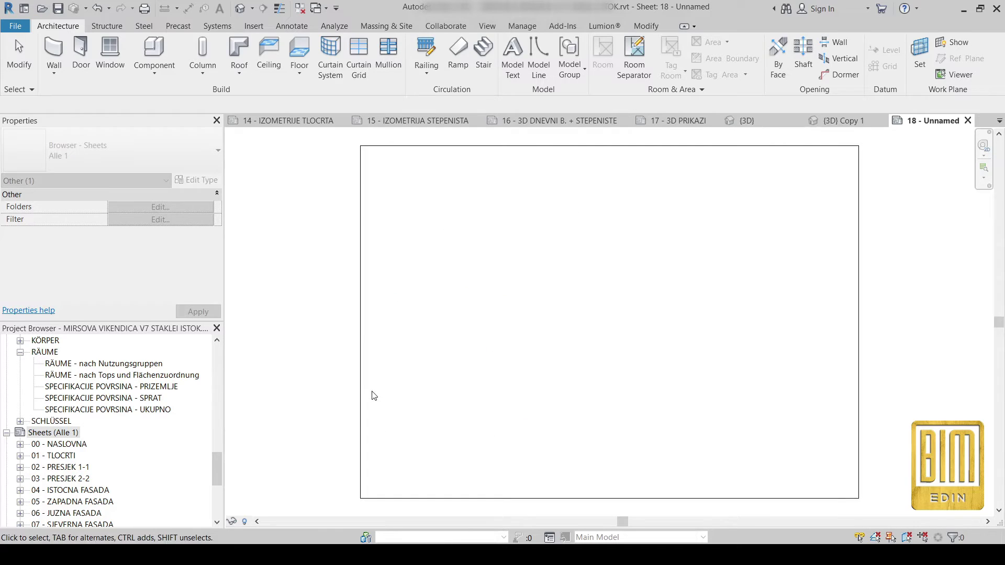
scroll(415, 246, "down", 2)
Try resizing the sheet's title block, then undo the change
left_click(375, 249)
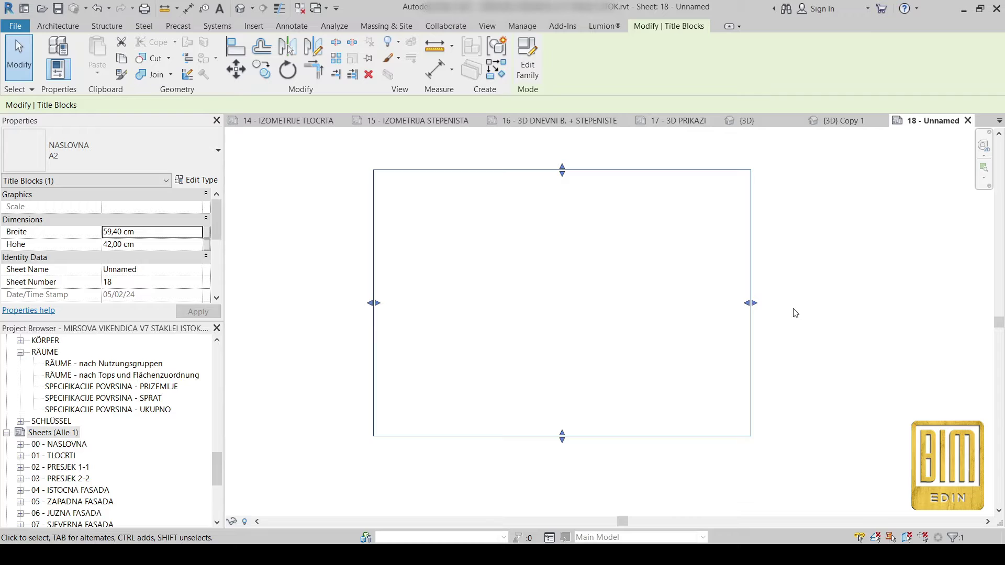
mouse_move(753, 307)
left_mouse_down()
mouse_move(820, 305)
mouse_move(739, 302)
mouse_move(777, 303)
left_mouse_up()
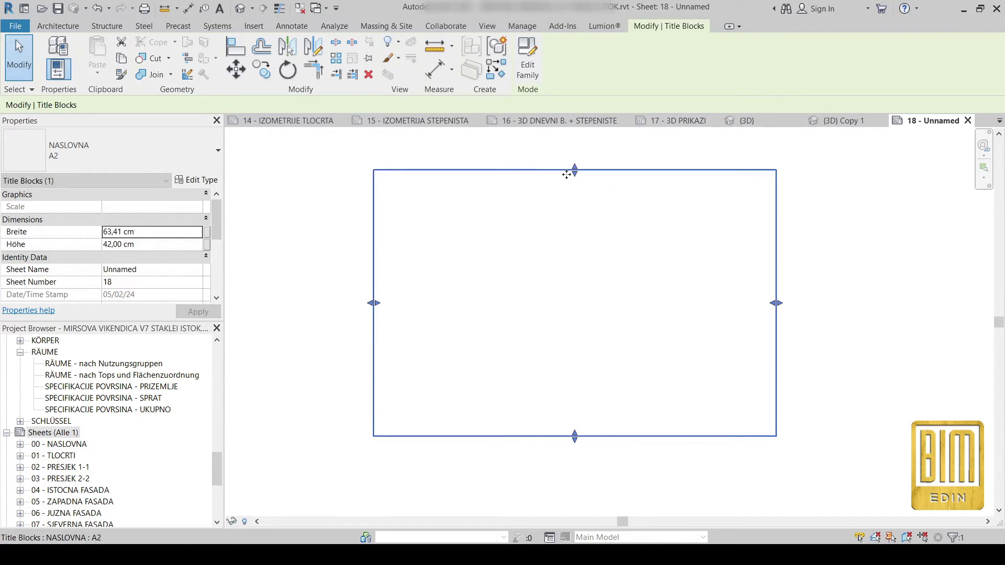
mouse_move(572, 170)
left_mouse_down()
mouse_move(573, 160)
mouse_move(574, 170)
left_mouse_up()
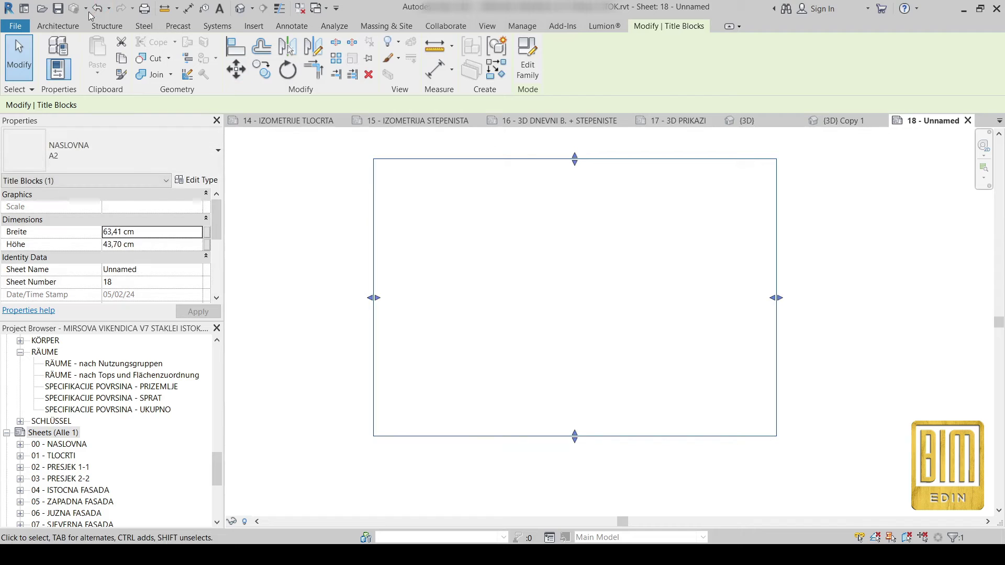
left_click(382, 227)
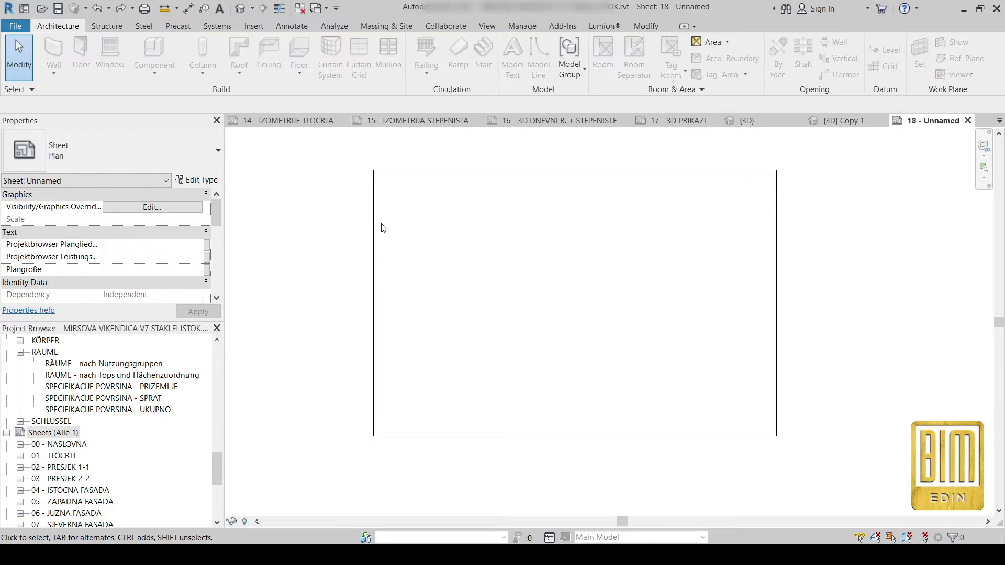
left_click(97, 10)
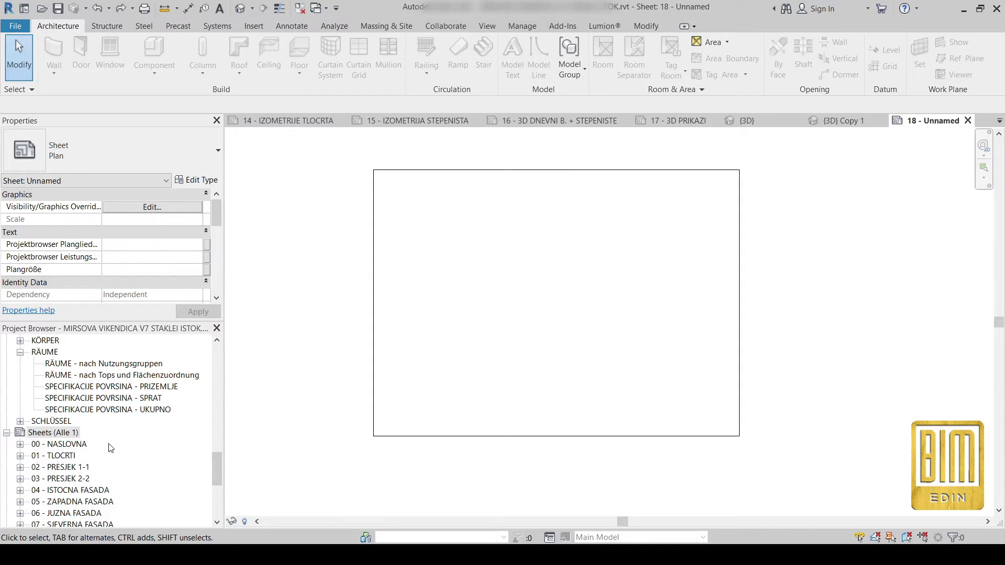
scroll(65, 447, "down", 2)
scroll(71, 463, "down", 3)
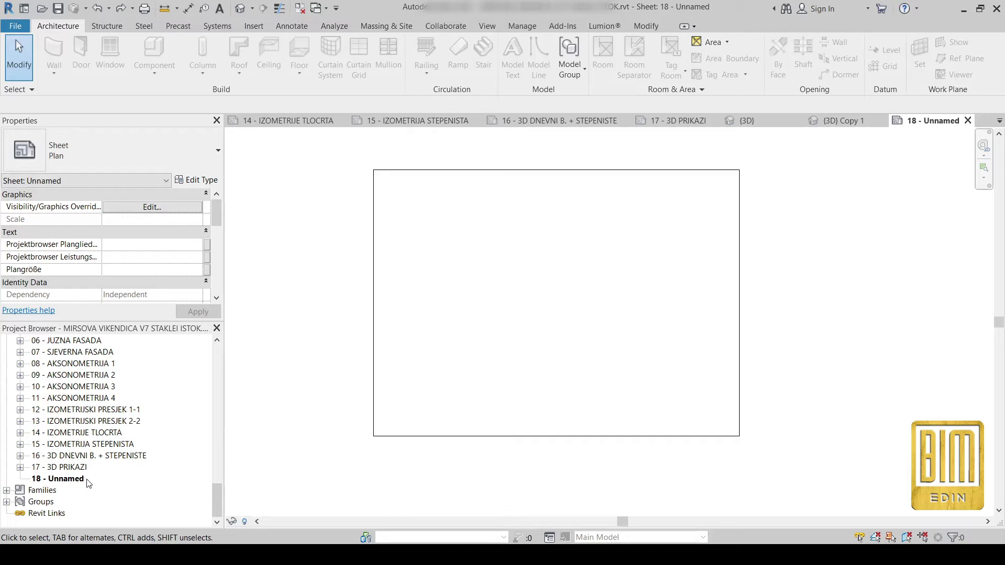
scroll(88, 483, "up", 2)
scroll(126, 453, "up", 3)
scroll(126, 447, "up", 3)
scroll(126, 440, "up", 3)
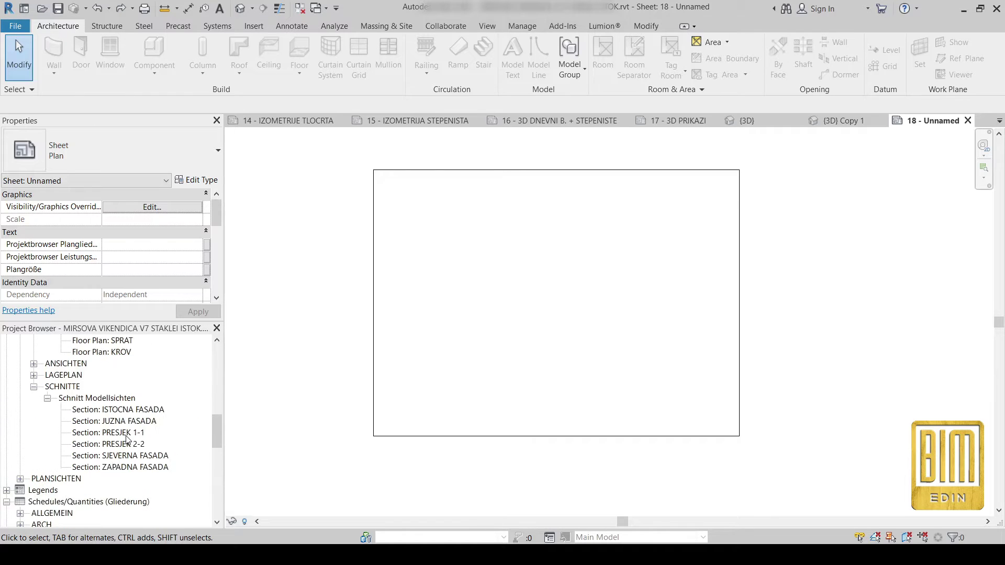
scroll(126, 439, "up", 3)
scroll(126, 437, "up", 3)
scroll(126, 436, "up", 3)
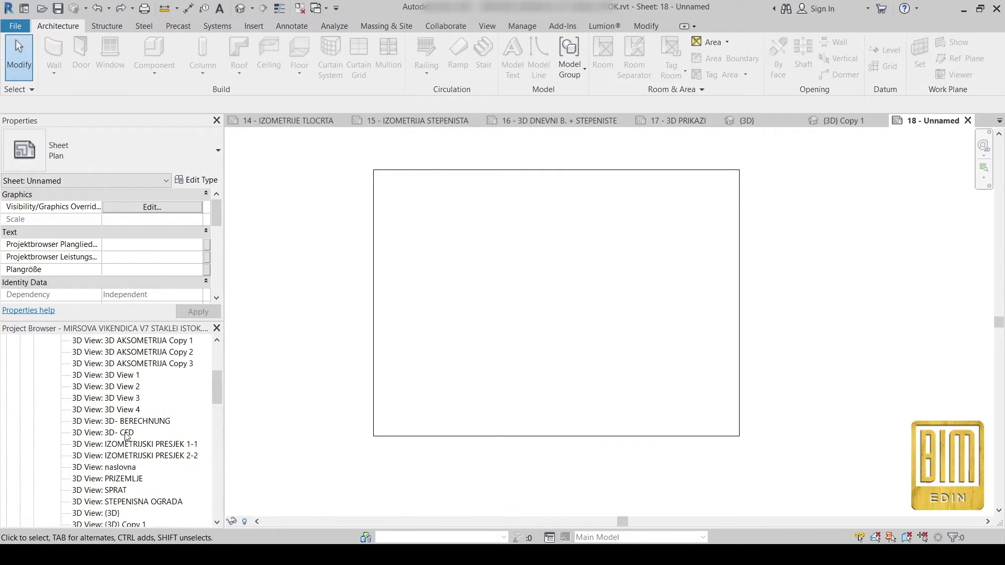
scroll(126, 437, "down", 2)
Close all views except {3D} Copy 1, then open sheet 18 - Unnamed alongside it
double_click(119, 457)
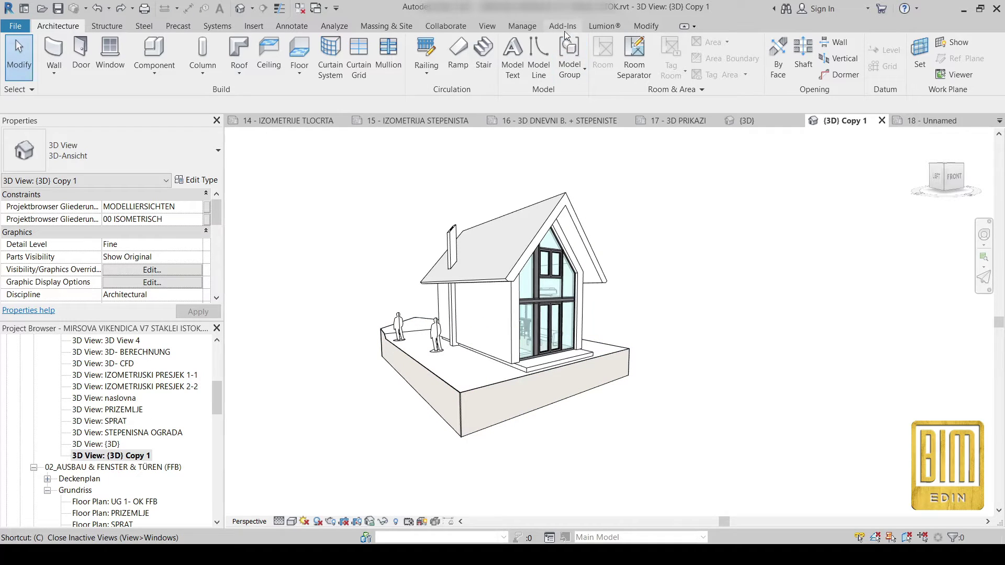
left_click(523, 26)
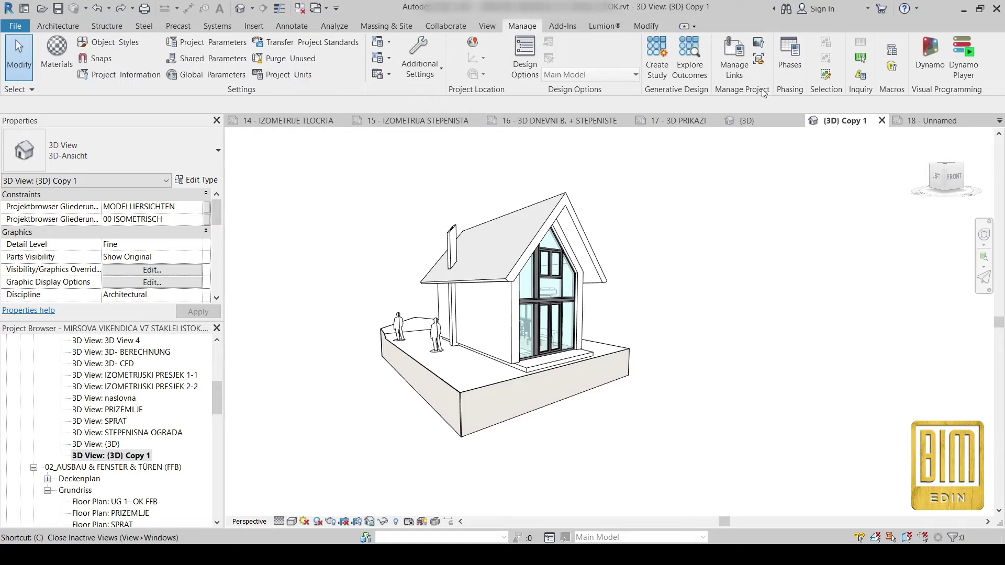
left_click(485, 26)
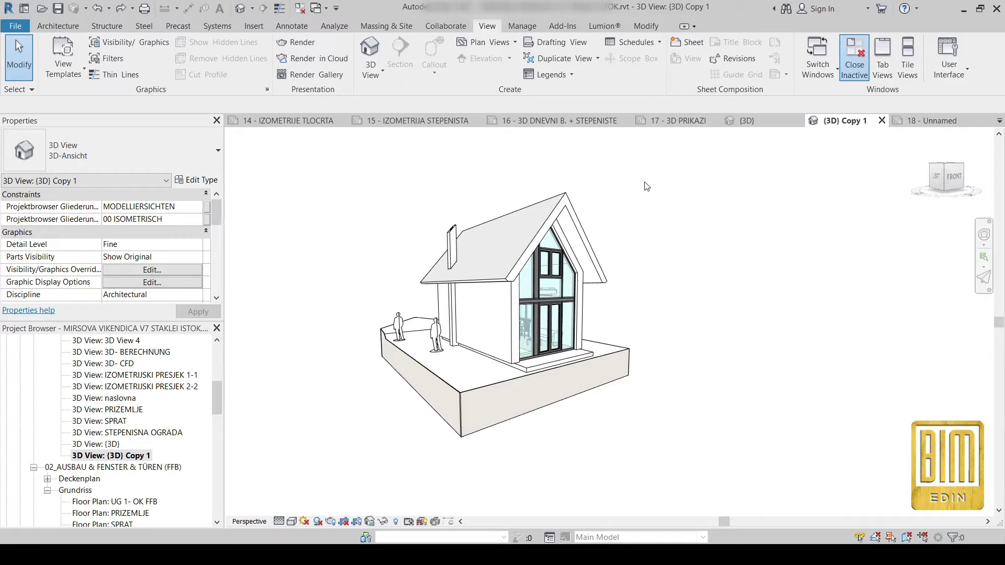
scroll(146, 447, "down", 2)
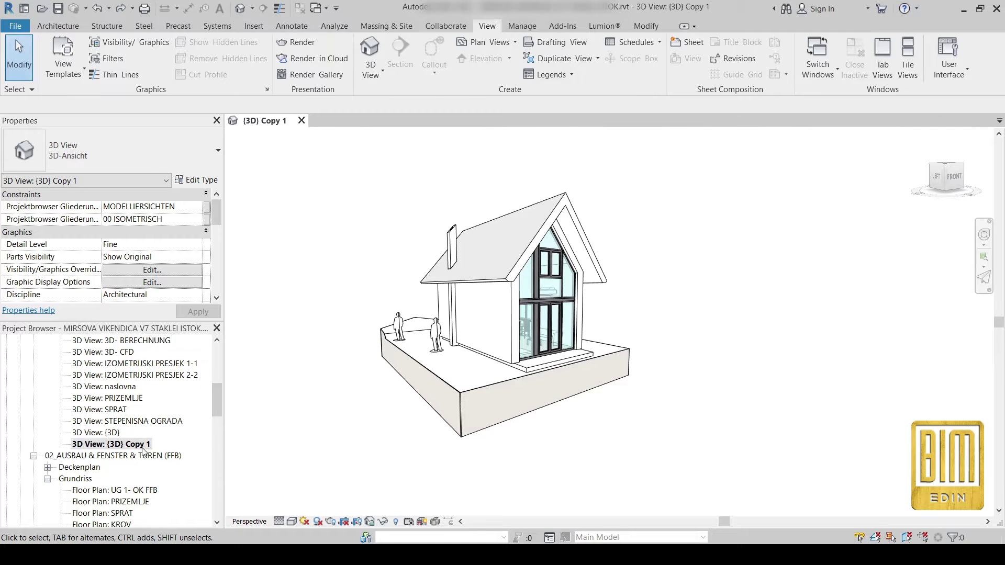
scroll(145, 446, "down", 3)
scroll(145, 448, "down", 3)
scroll(144, 451, "down", 3)
scroll(142, 451, "down", 2)
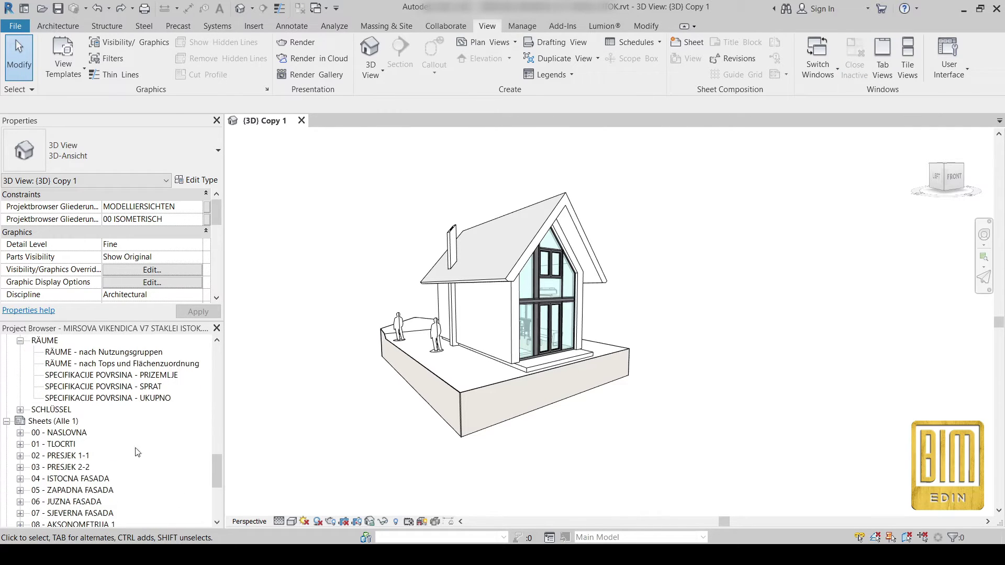
scroll(126, 463, "down", 2)
scroll(105, 491, "down", 3)
double_click(69, 491)
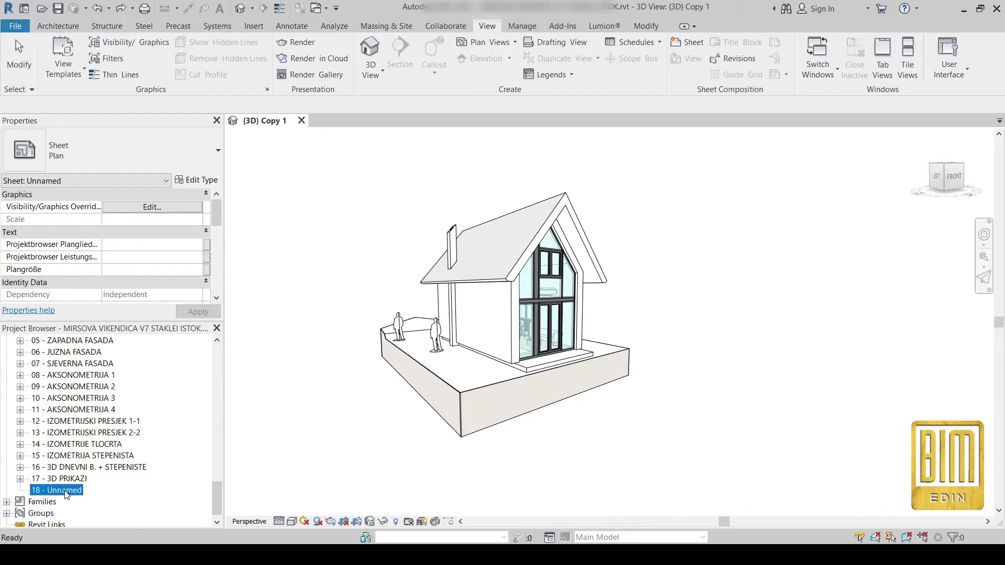
left_click(269, 121)
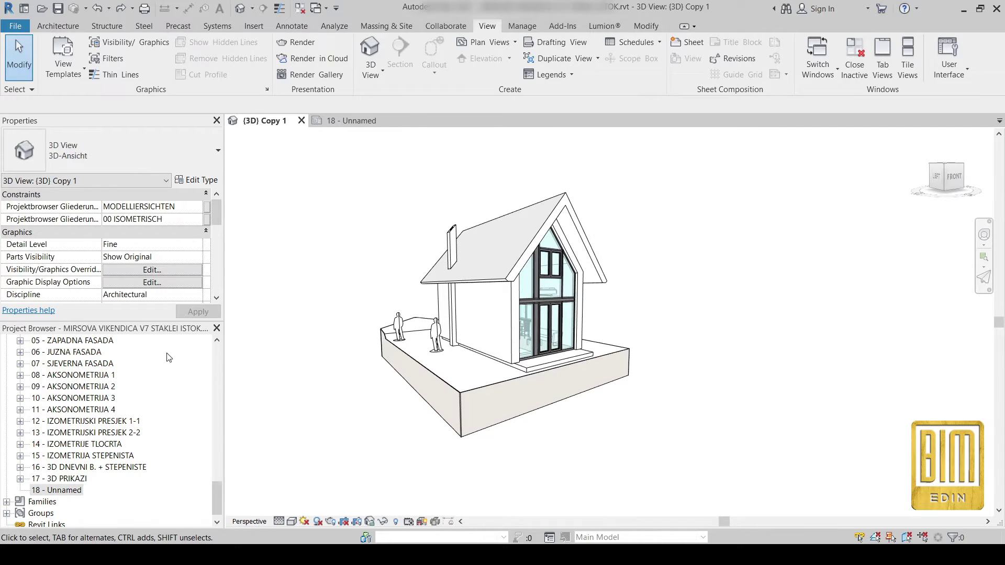
scroll(130, 405, "up", 1)
scroll(207, 476, "up", 2)
left_click_drag(217, 481, 214, 410)
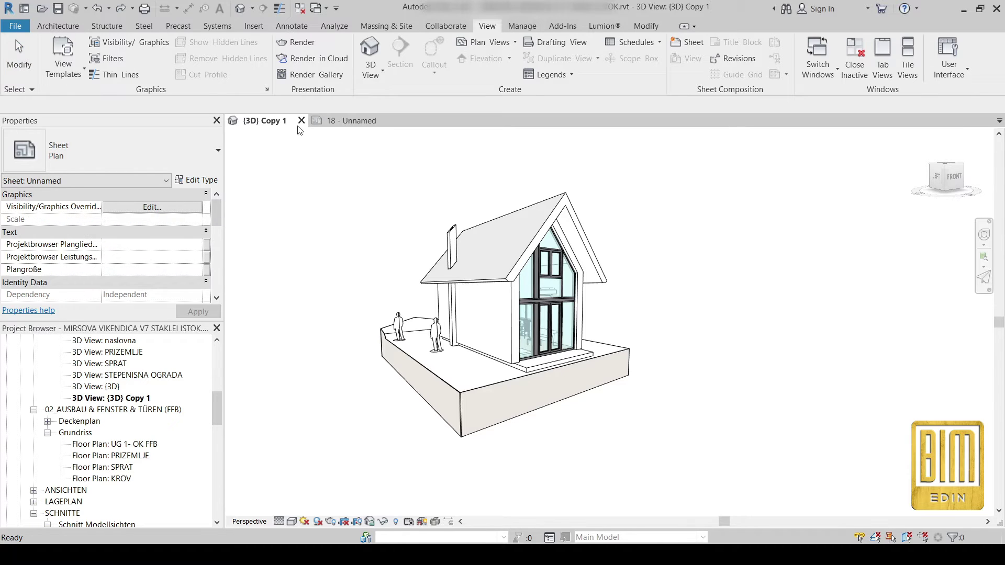
Drag the (3D) Copy 1 view onto sheet 18 and accept enabling its crop region
left_click(348, 120)
left_click_drag(110, 398, 420, 349)
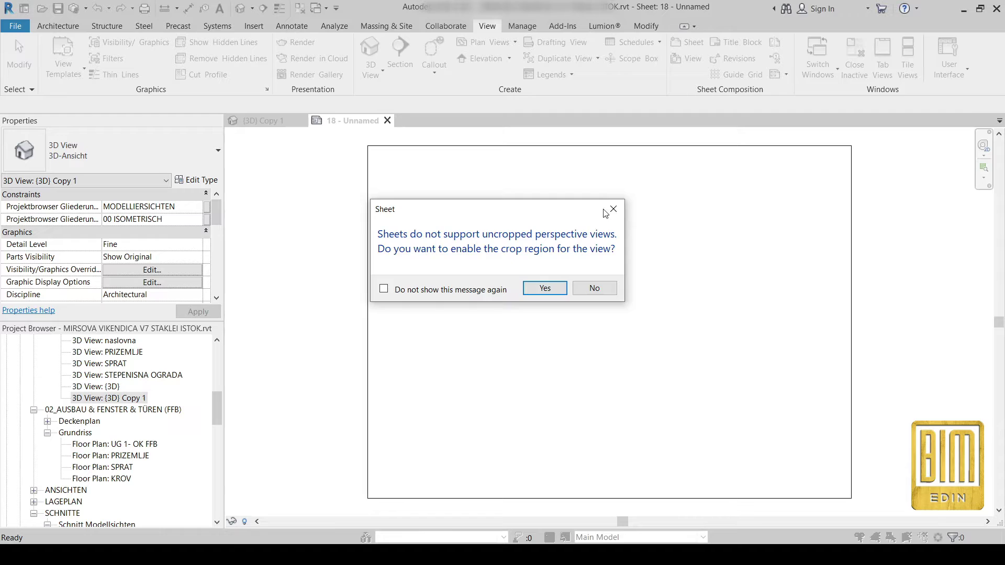
left_click(613, 210)
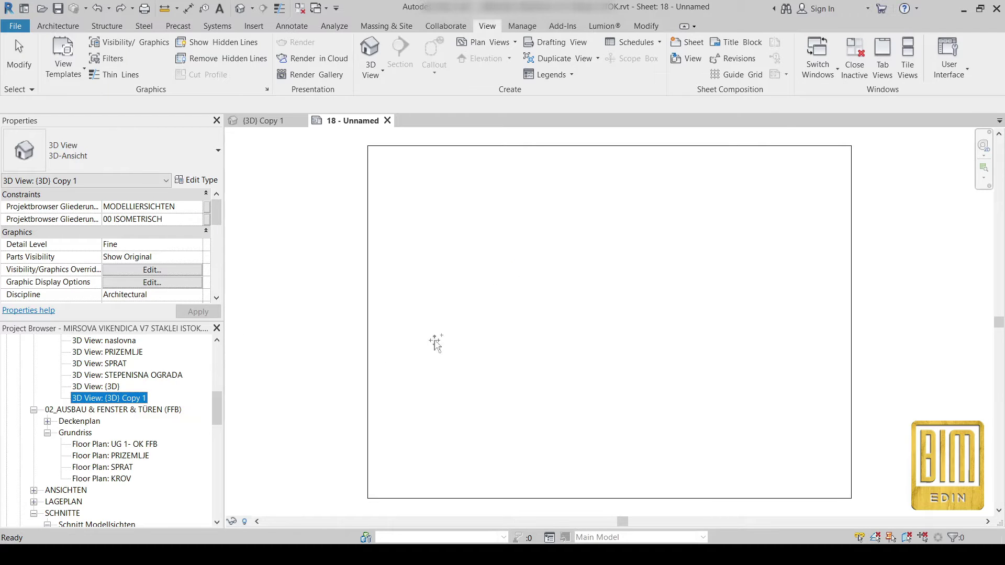
left_click_drag(436, 344, 451, 328)
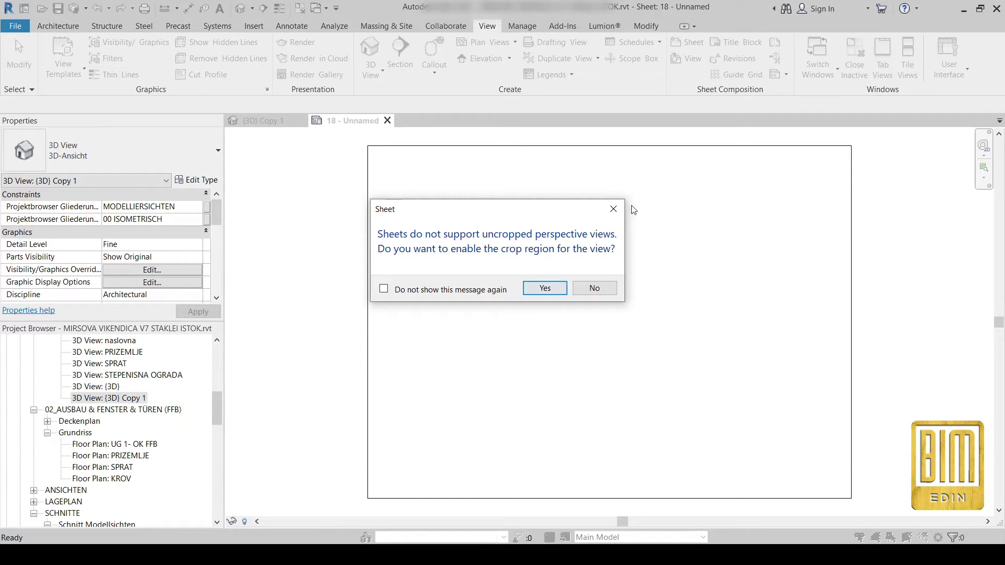
Place the house viewport on sheet 18 and pull its crop's left and right edges inward
left_click(545, 289)
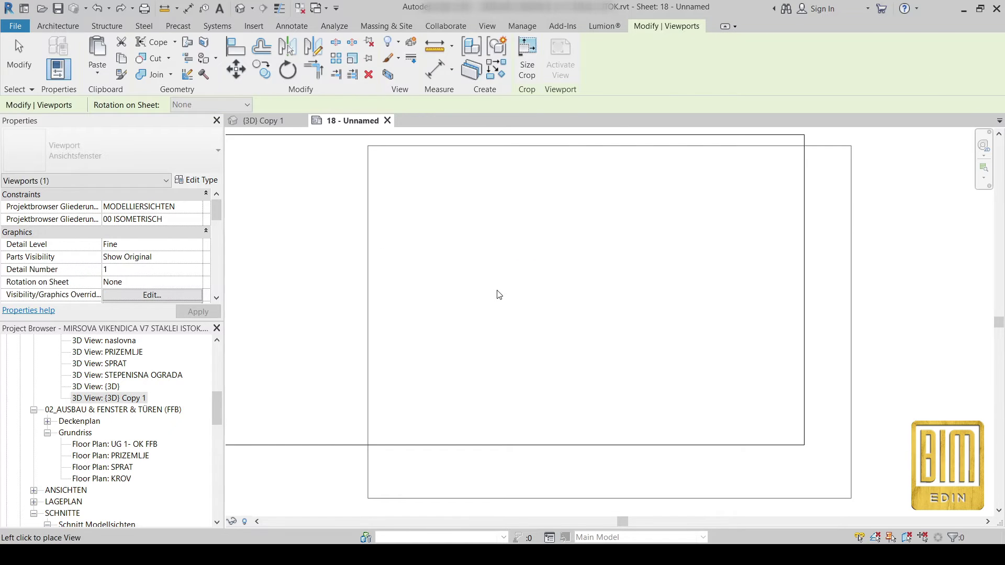
left_click(591, 313)
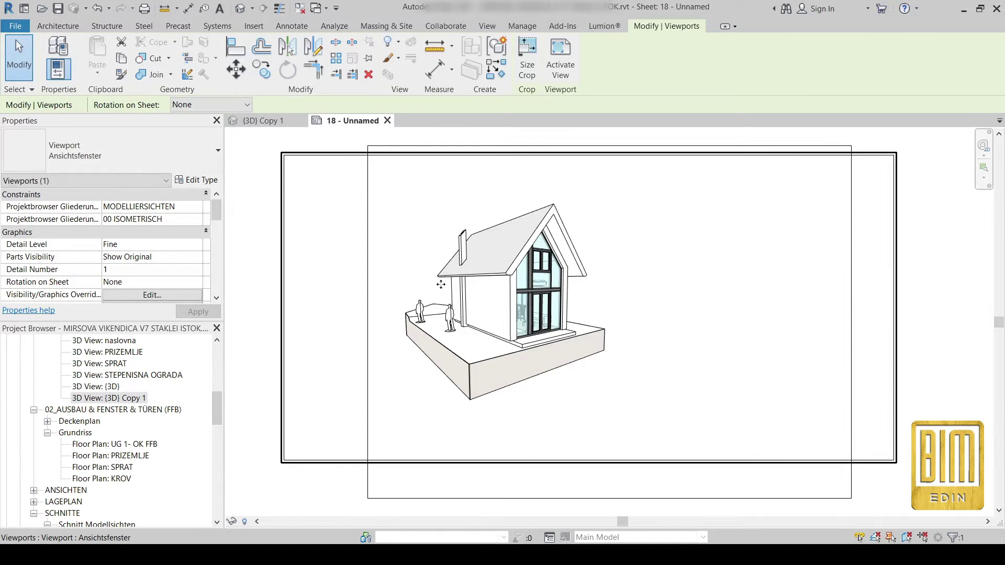
scroll(496, 259, "down", 2)
scroll(483, 258, "up", 2)
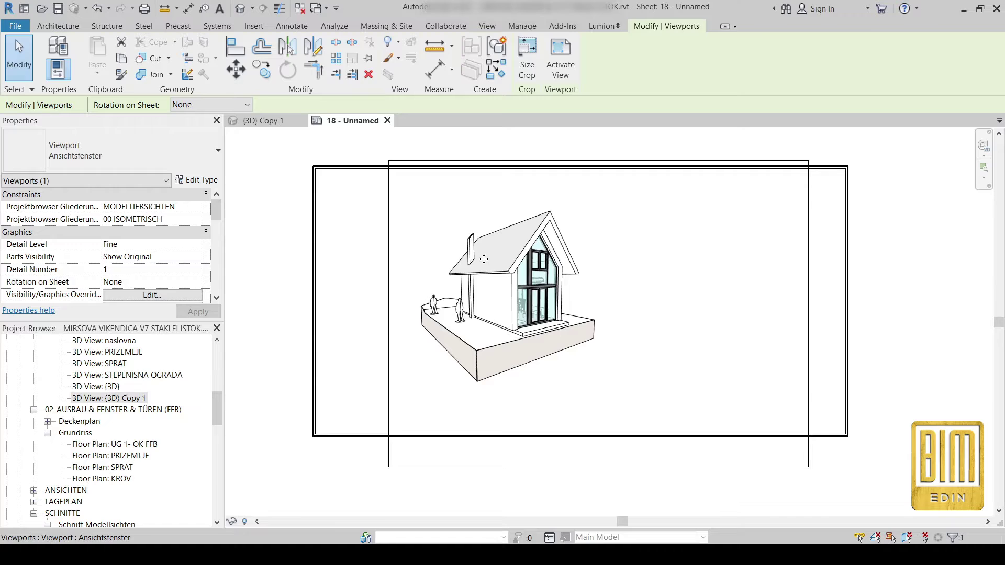
double_click(482, 258)
left_click(317, 303)
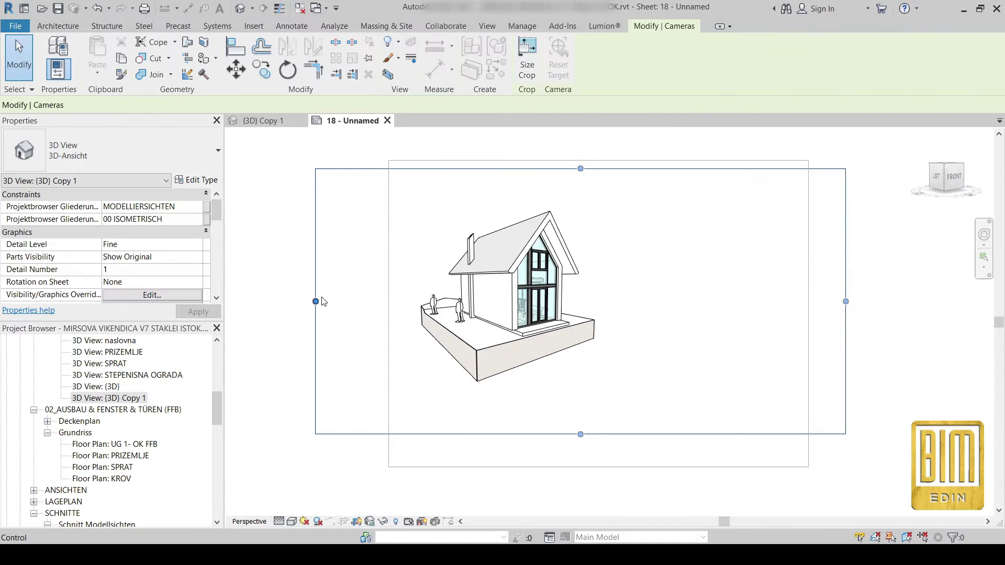
left_click_drag(315, 301, 411, 292)
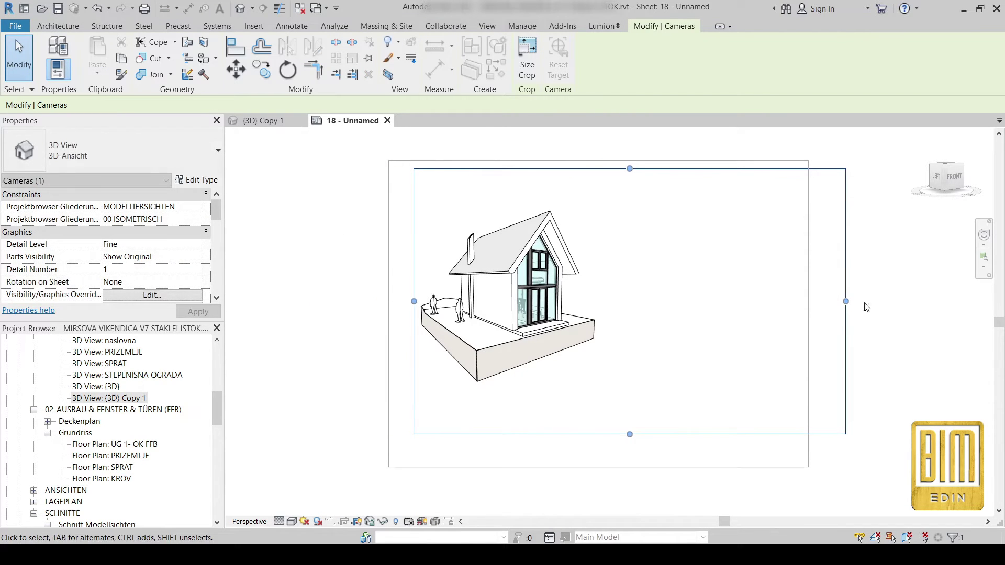
left_click_drag(846, 301, 605, 301)
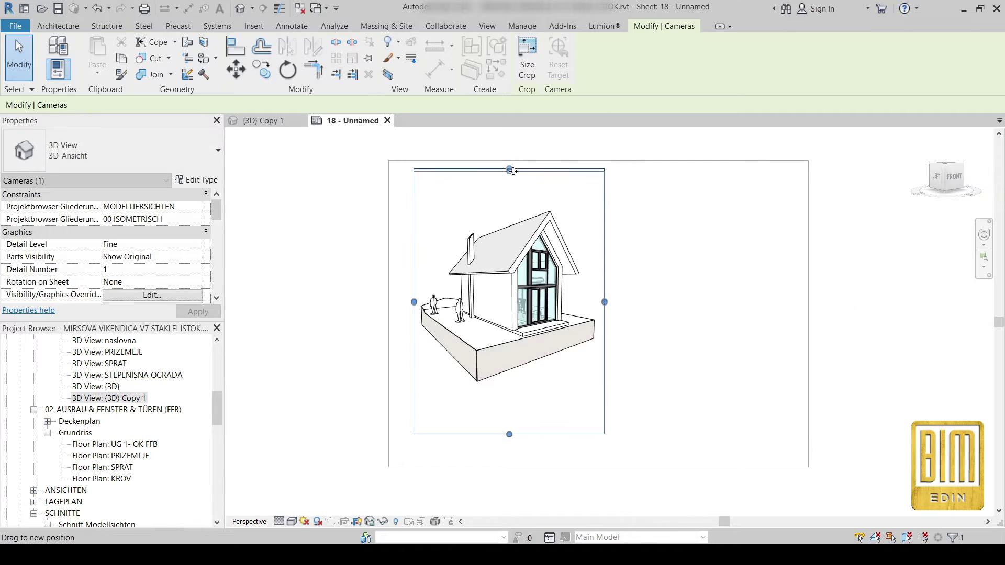
Lower the crop's top, raise its bottom, and hide the terrain in the view
left_click_drag(510, 168, 509, 193)
left_click_drag(509, 434, 512, 391)
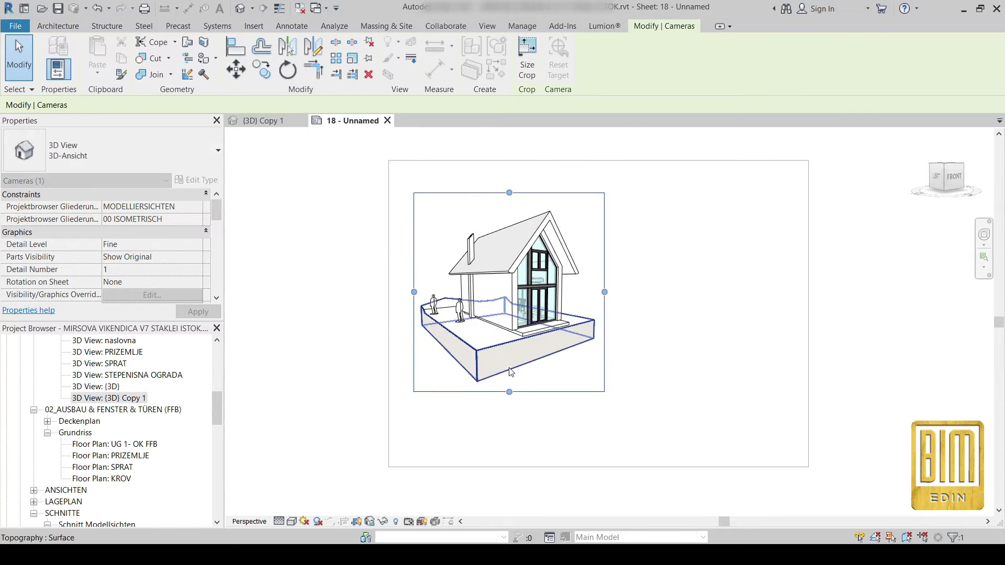
double_click(511, 369)
scroll(510, 366, "up", 3)
right_click(500, 320)
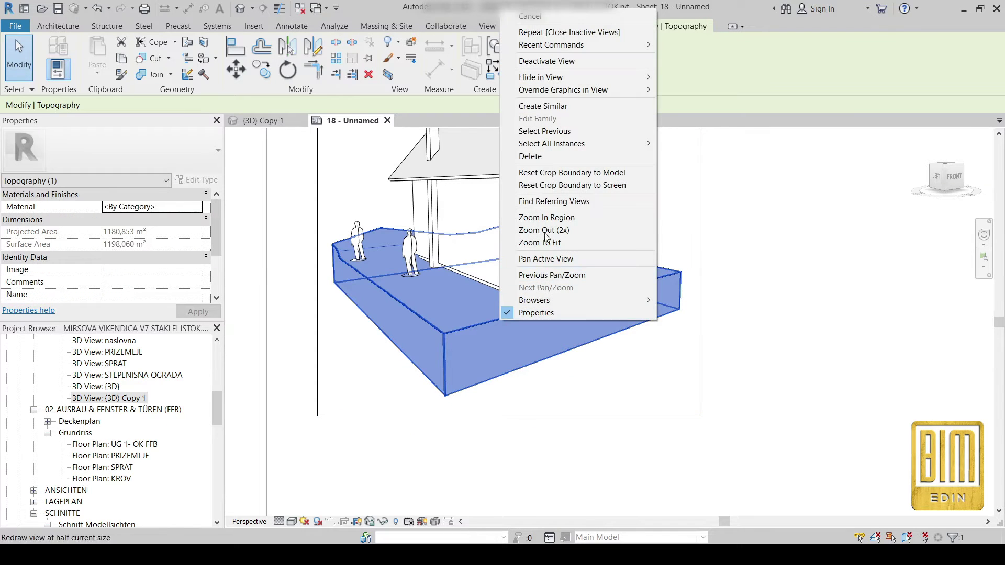
mouse_move(541, 77)
left_click(686, 90)
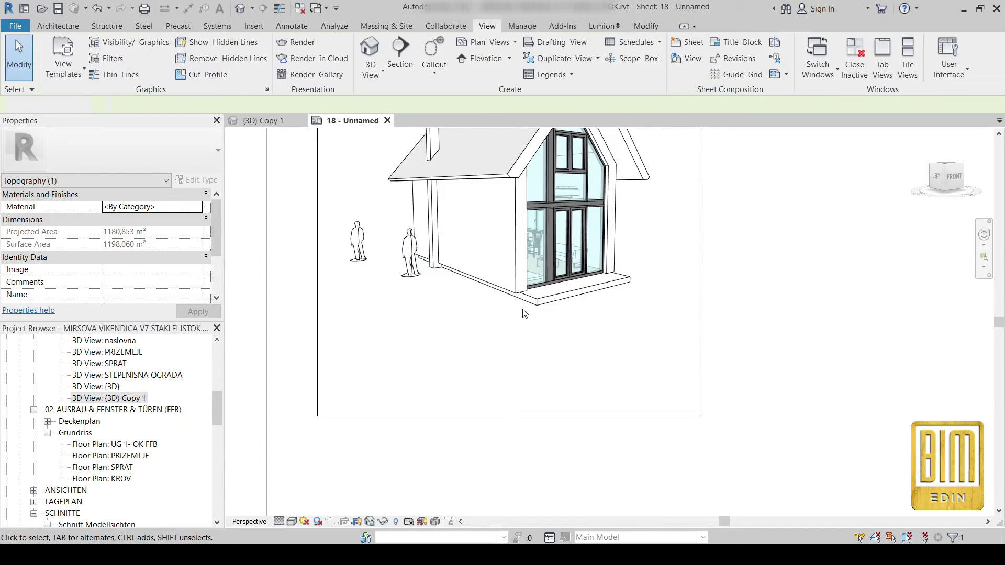
Hide only one of the two human figures, then zoom to fit the sheet
left_click(410, 252)
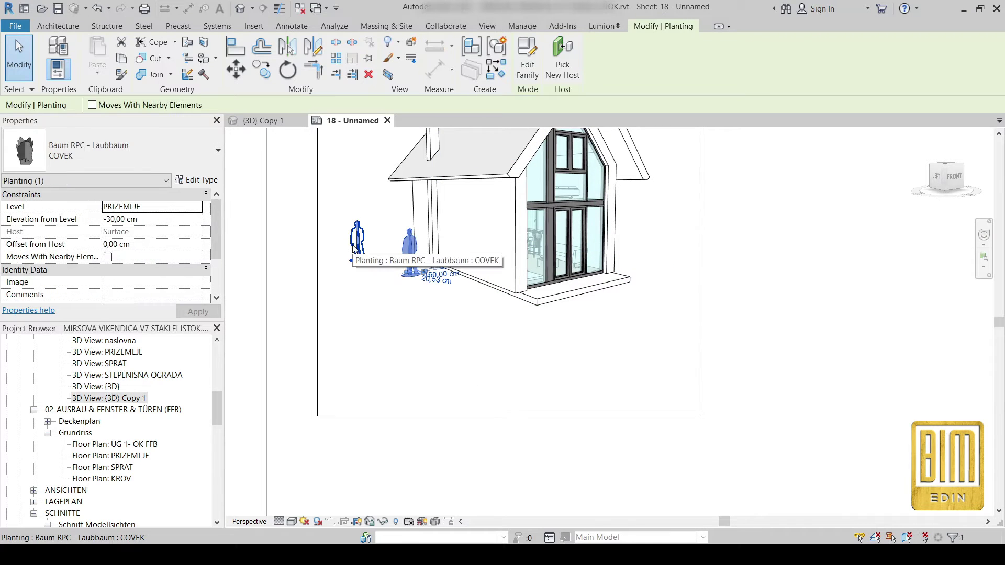
left_click(355, 250, "ctrl")
right_click(356, 250)
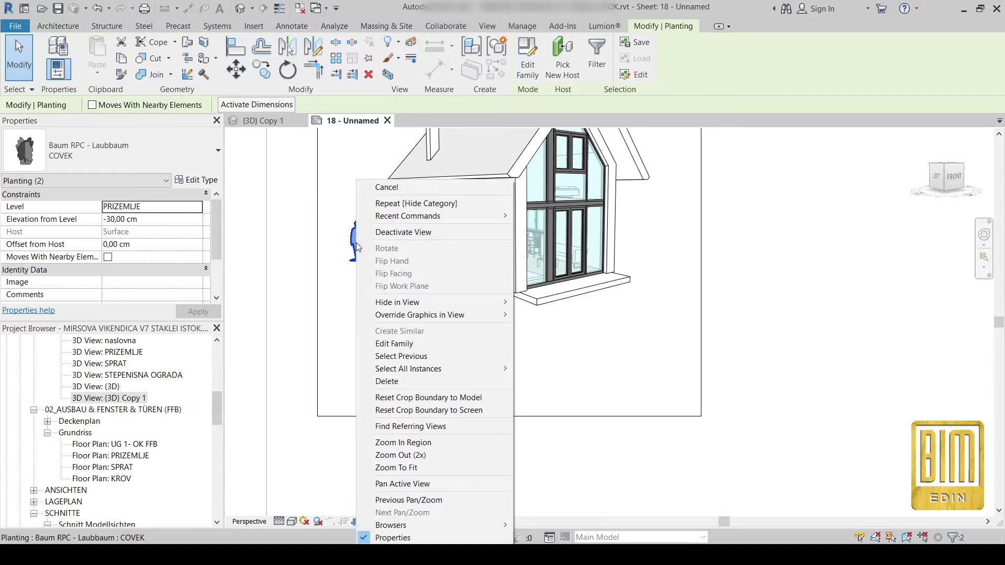
mouse_move(398, 302)
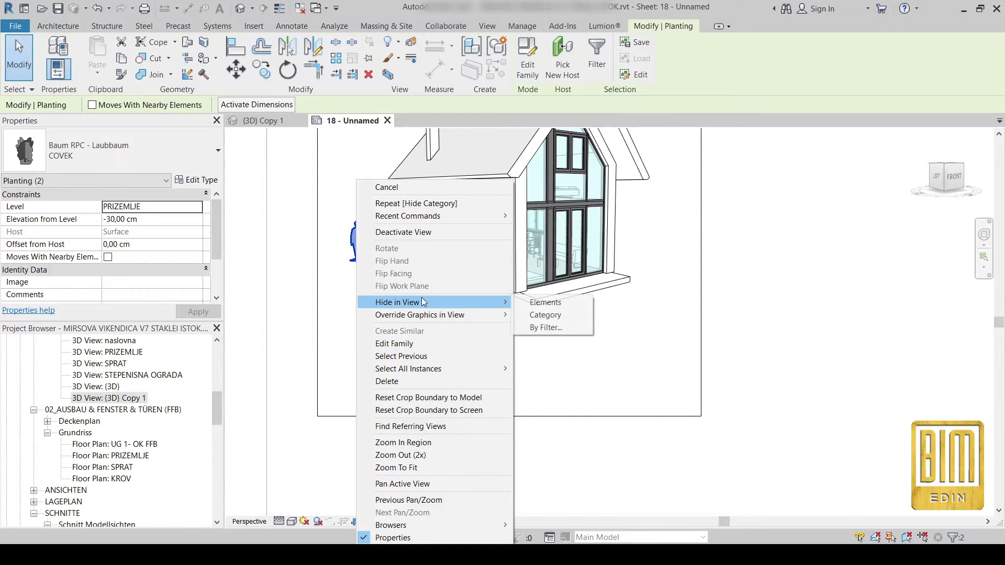
left_click(553, 305)
scroll(482, 359, "down", 3)
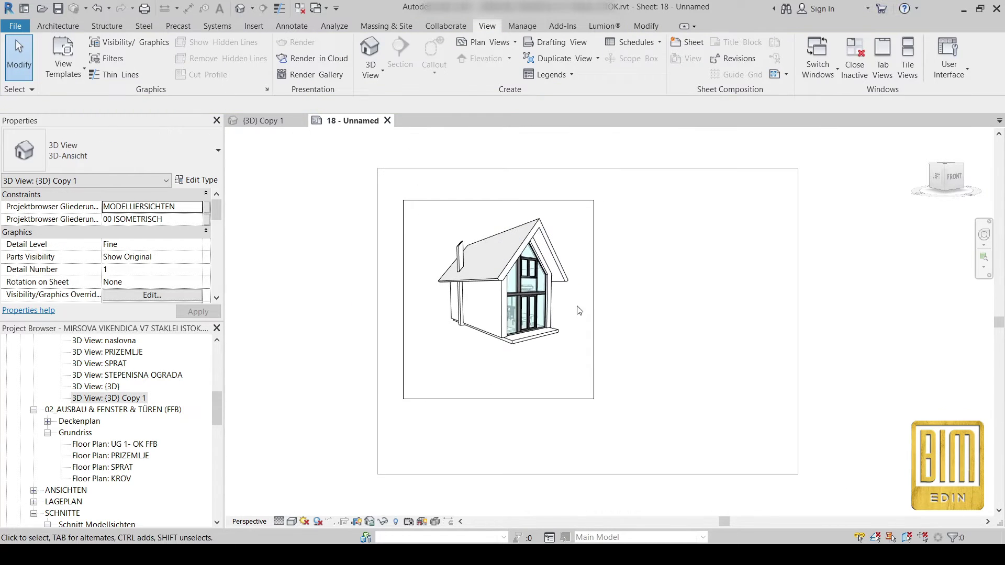
left_click(98, 12)
right_click(356, 240)
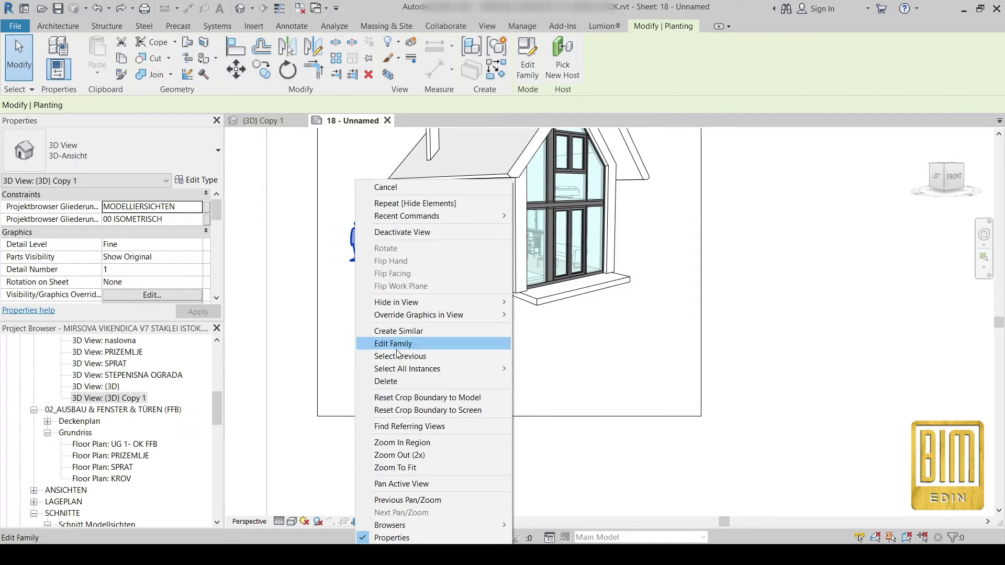
left_click(546, 302)
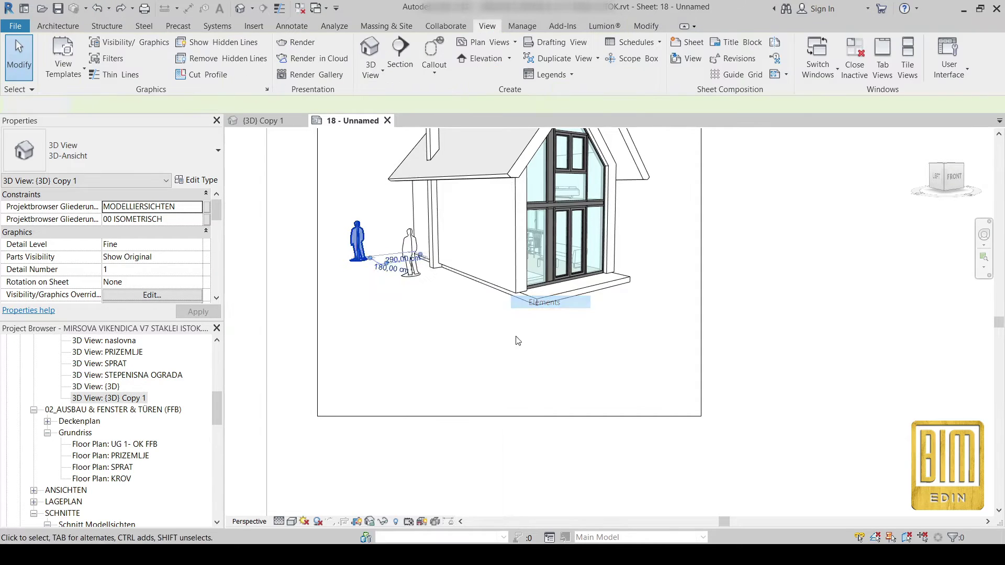
key("z")
key("f")
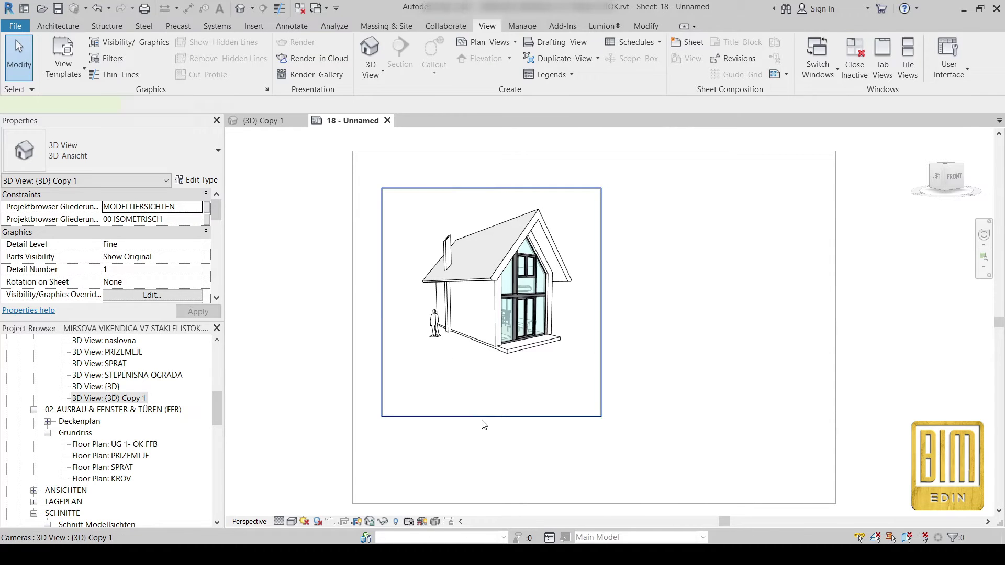
Pull all four crop edges of the house view inward
left_click(480, 417)
left_click_drag(491, 417, 490, 362)
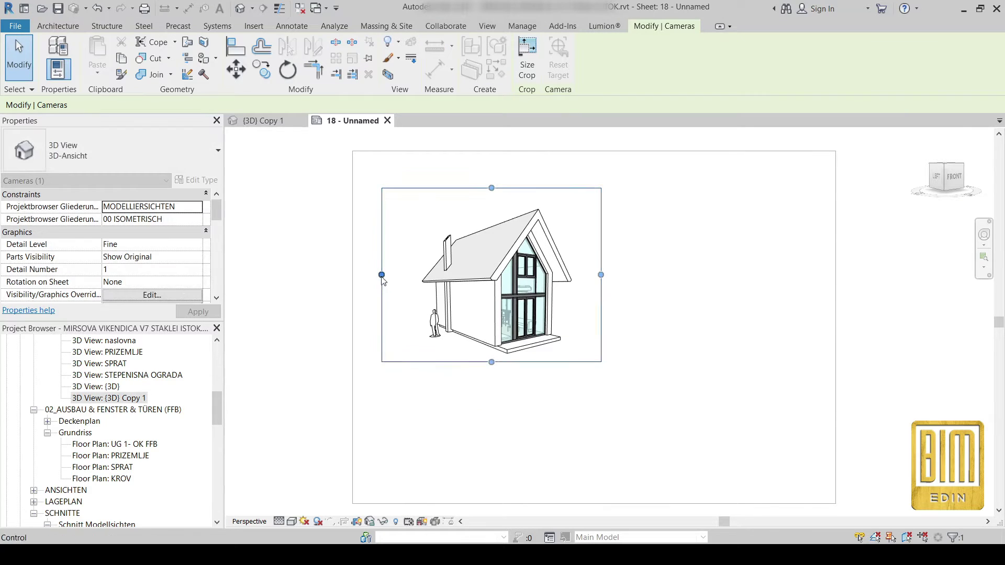
left_click_drag(382, 275, 412, 276)
left_click_drag(592, 279, 581, 278)
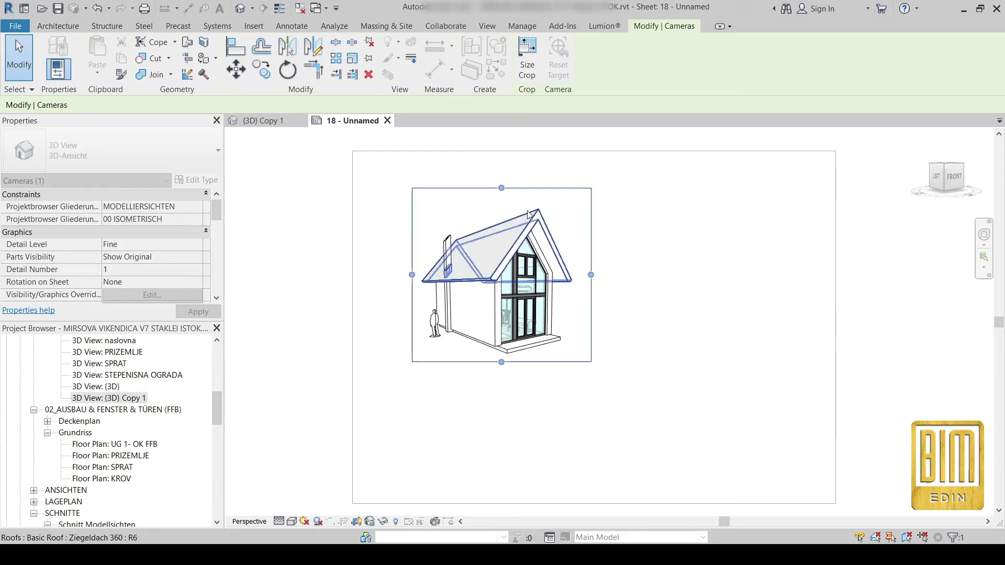
left_click_drag(505, 188, 505, 205)
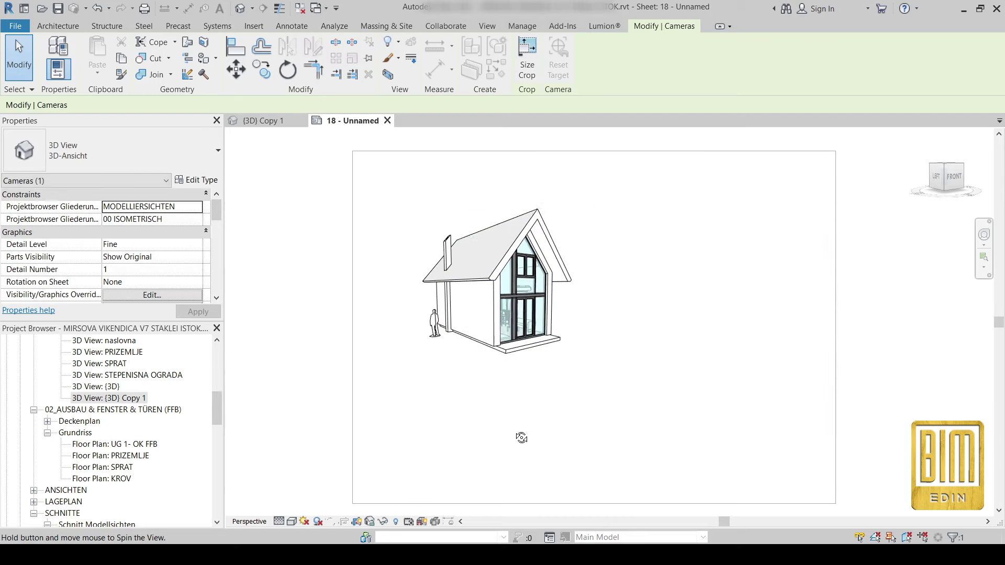
Orbit to a more frontal angle and refit the crop edges around the house
mouse_move(521, 438)
middle_mouse_down("shift")
mouse_move(521, 417)
mouse_move(506, 417)
middle_mouse_up("shift")
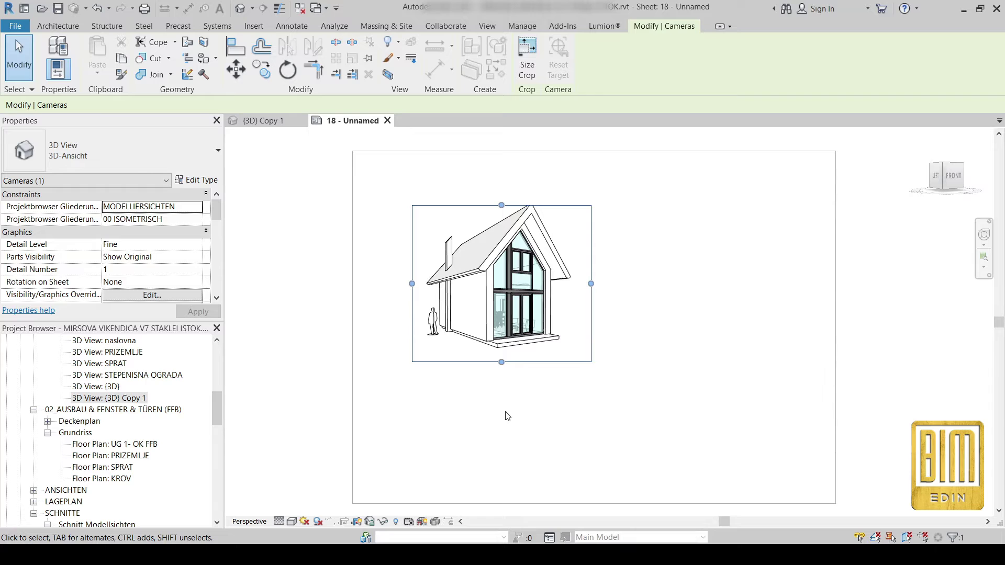
left_click_drag(501, 205, 501, 193)
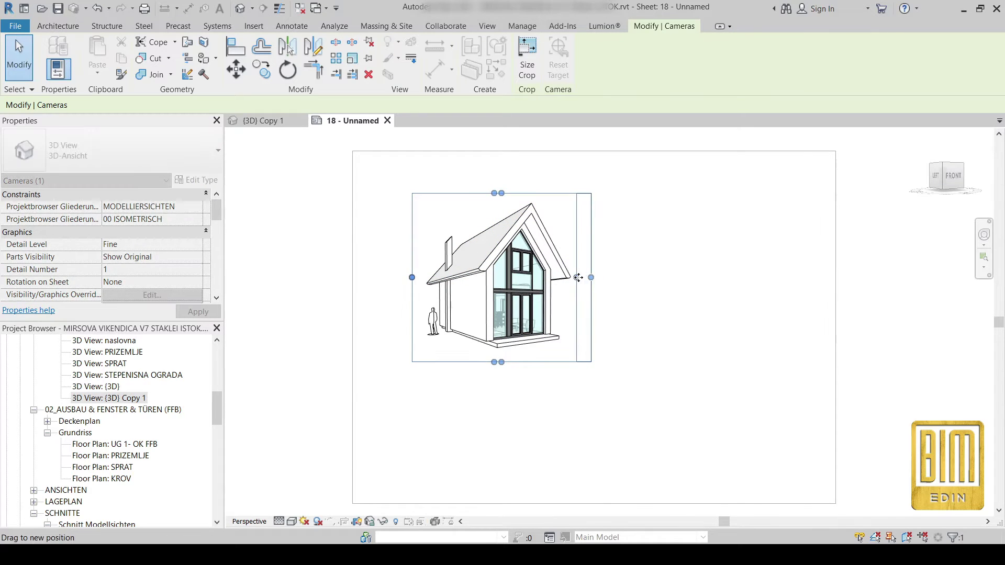
left_click_drag(589, 277, 576, 277)
left_click_drag(415, 277, 422, 275)
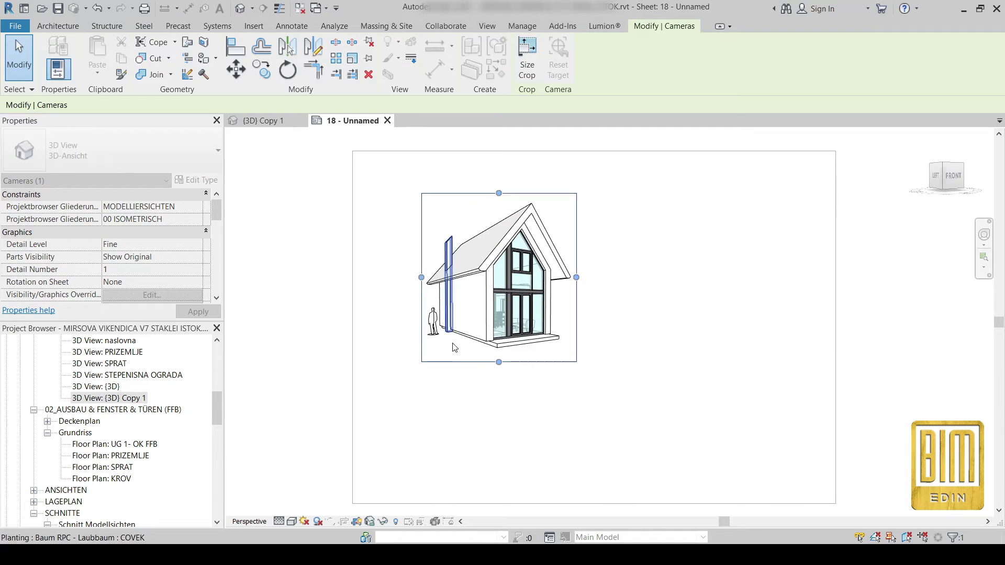
left_click_drag(498, 359, 499, 349)
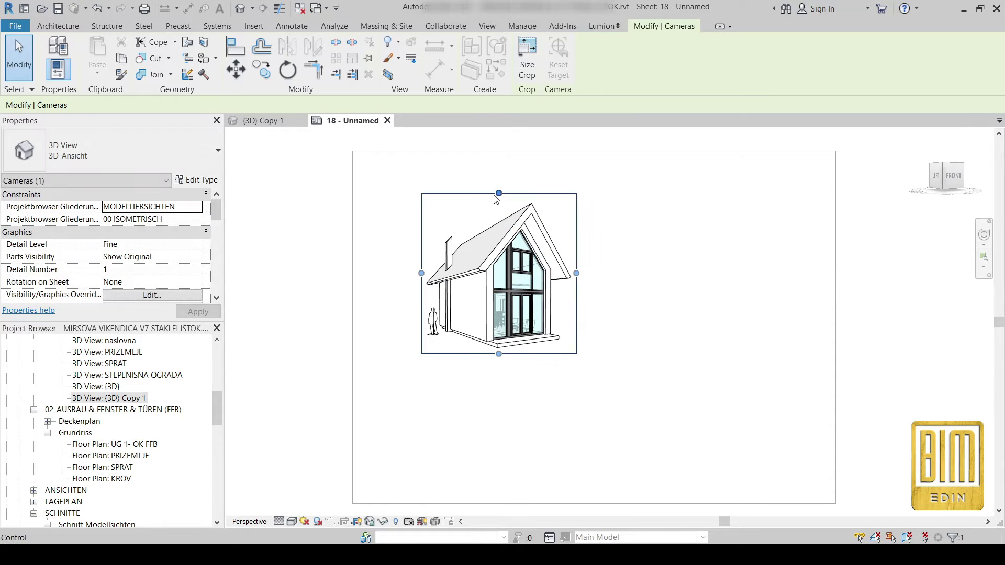
scroll(493, 201, "down", 1)
scroll(493, 200, "down", 1)
Move the house viewport down-left on the sheet and set its crop width to 230 mm
double_click(361, 294)
left_click(501, 246)
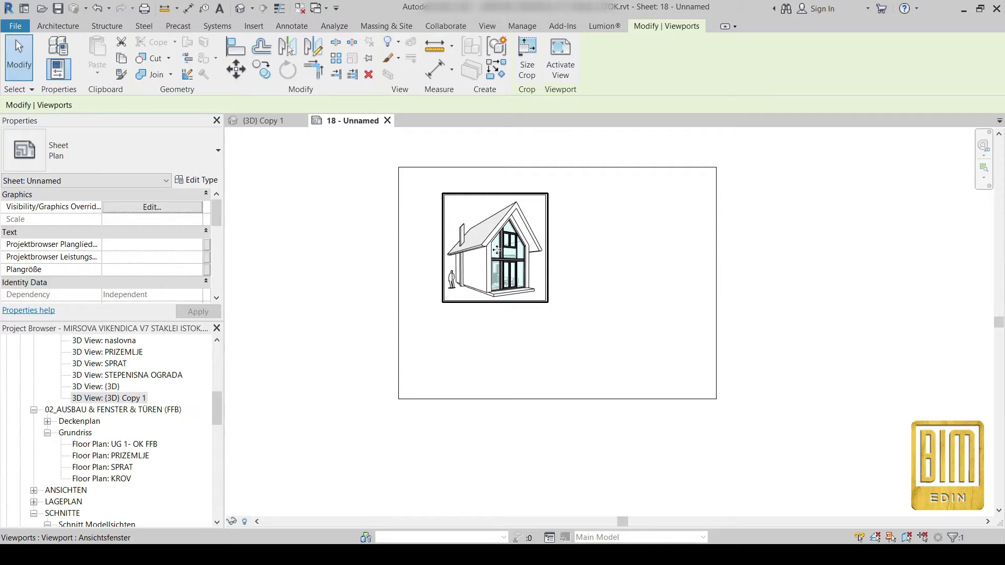
left_click_drag(501, 245, 493, 285)
scroll(490, 280, "up", 1)
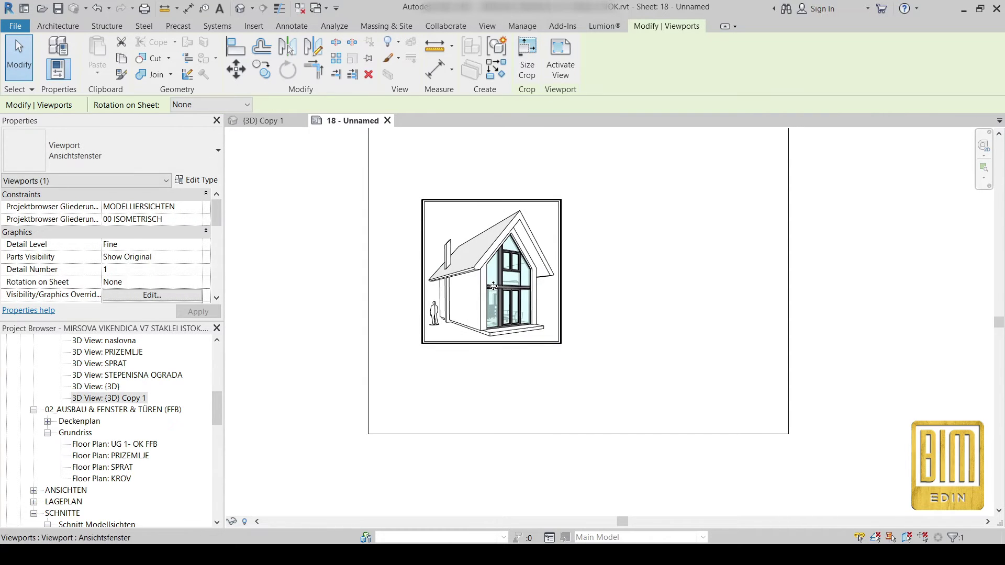
left_click(527, 59)
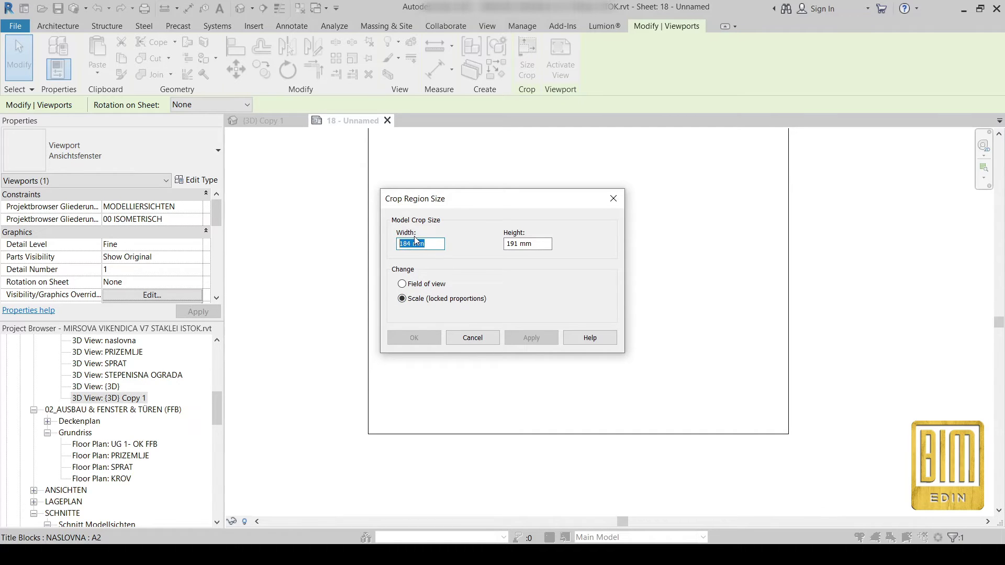
type("230")
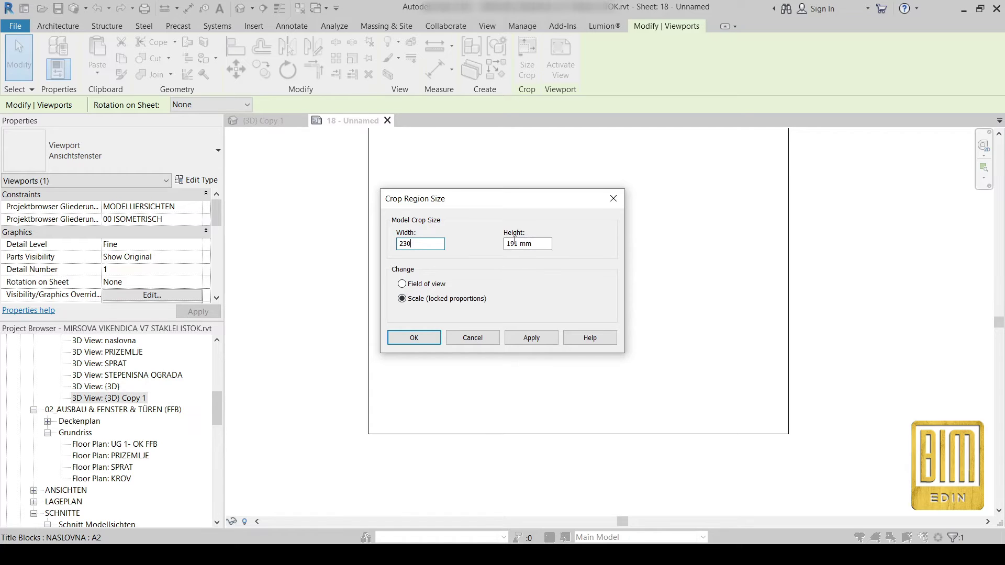
left_click(415, 338)
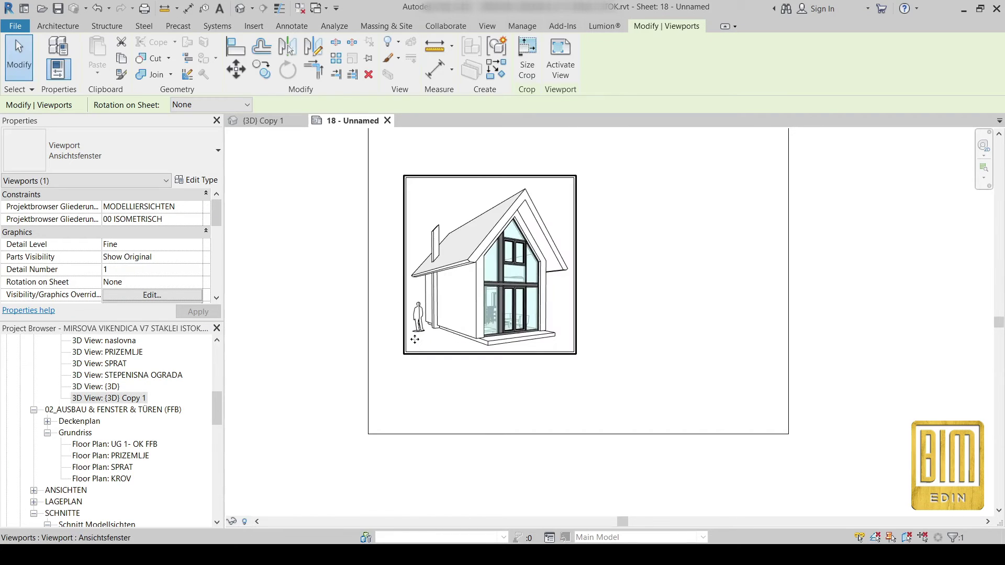
Scale the crop with locked proportions to 300 mm, then 400 mm width, and reposition it
left_click(527, 59)
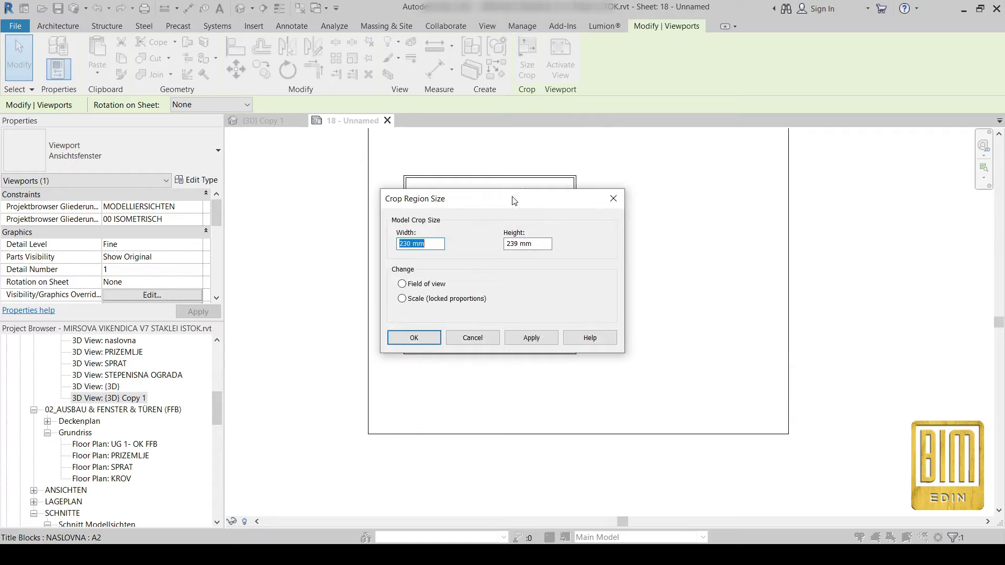
left_click(402, 299)
left_click_drag(430, 243, 395, 248)
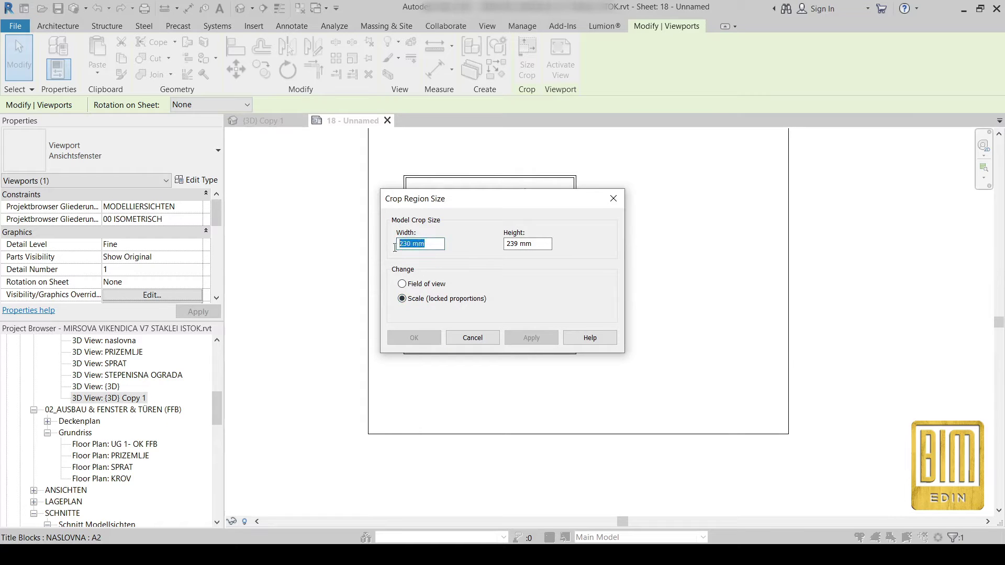
type("300")
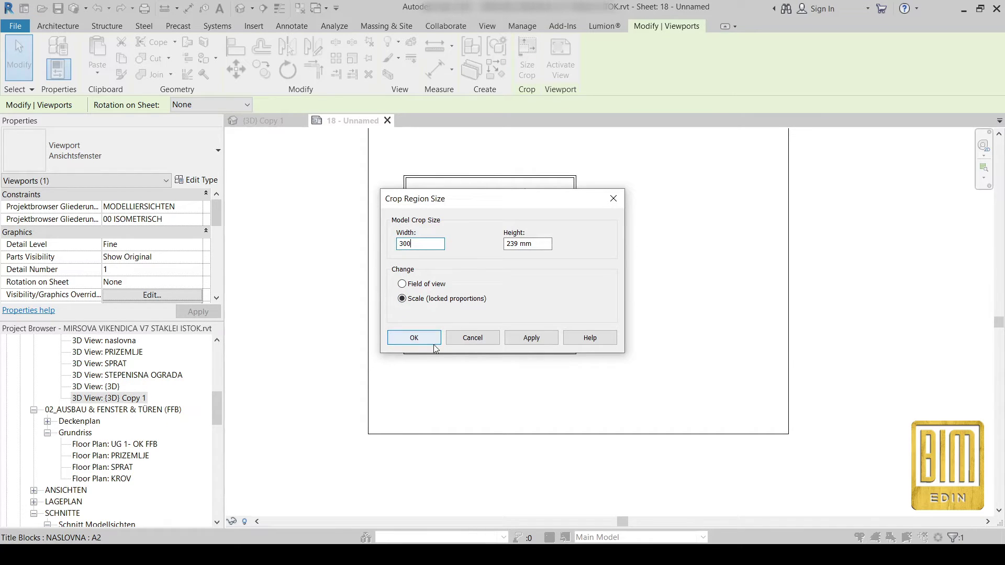
left_click(421, 346)
scroll(508, 294, "down", 2)
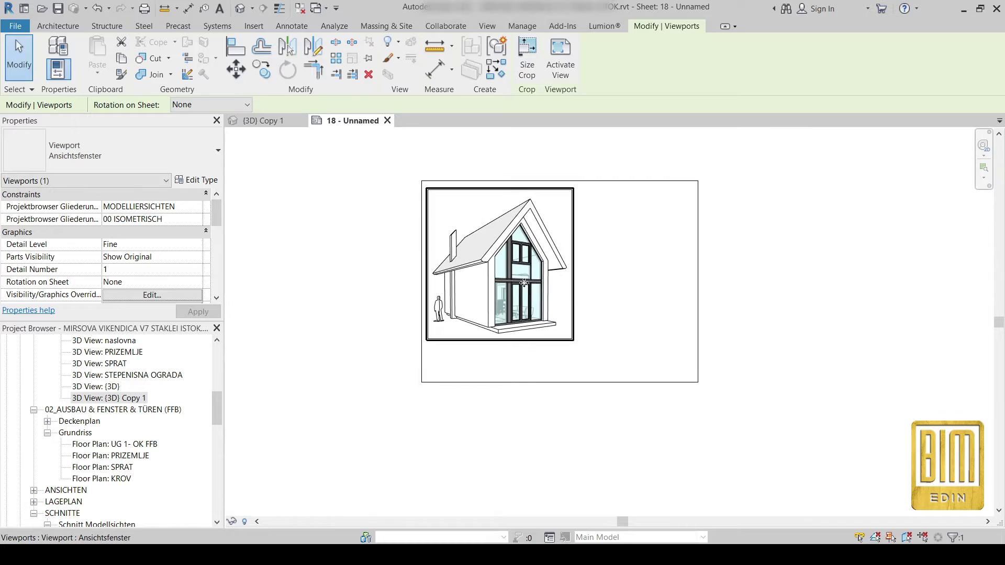
left_click(527, 60)
left_click(402, 299)
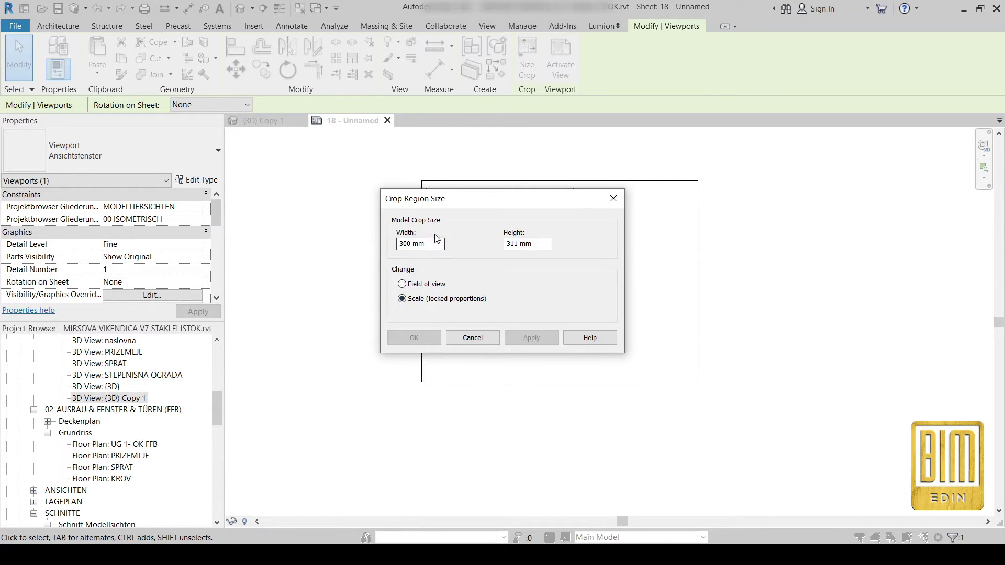
type("400")
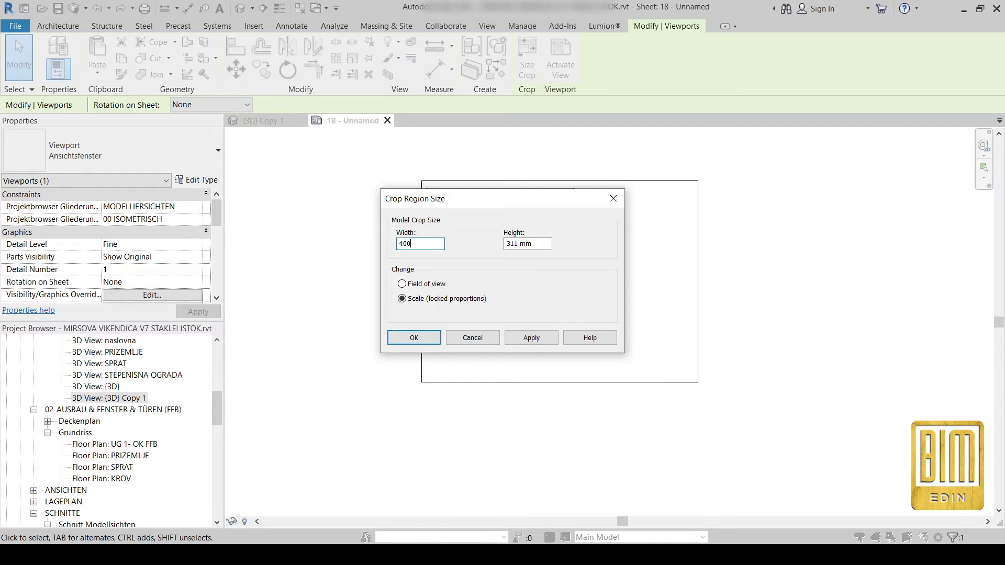
left_click(411, 339)
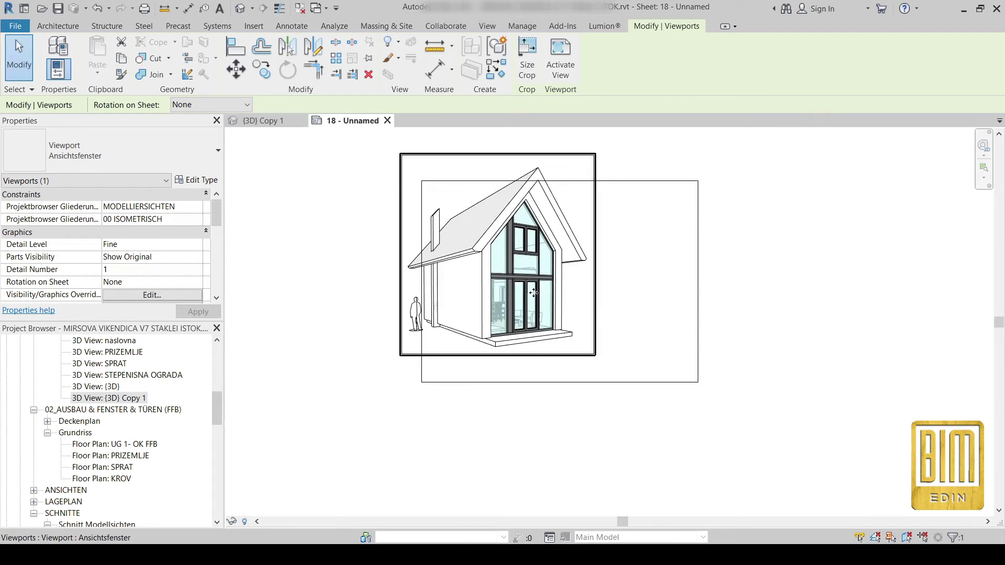
mouse_move(491, 293)
left_mouse_down()
mouse_move(495, 307)
mouse_move(491, 292)
left_mouse_up()
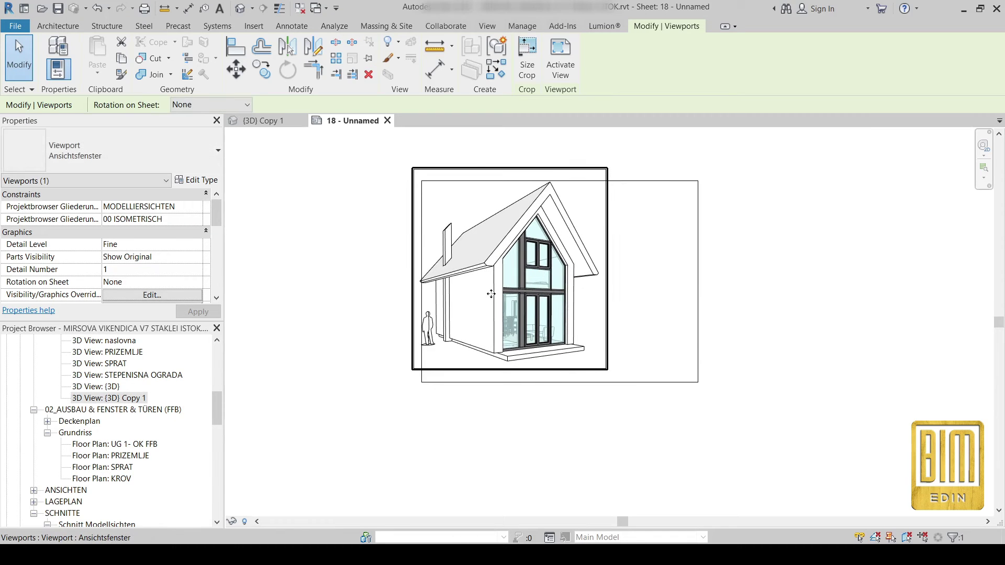
Scale the crop back to 300 mm width with locked proportions and nudge the viewport into place
left_click(527, 59)
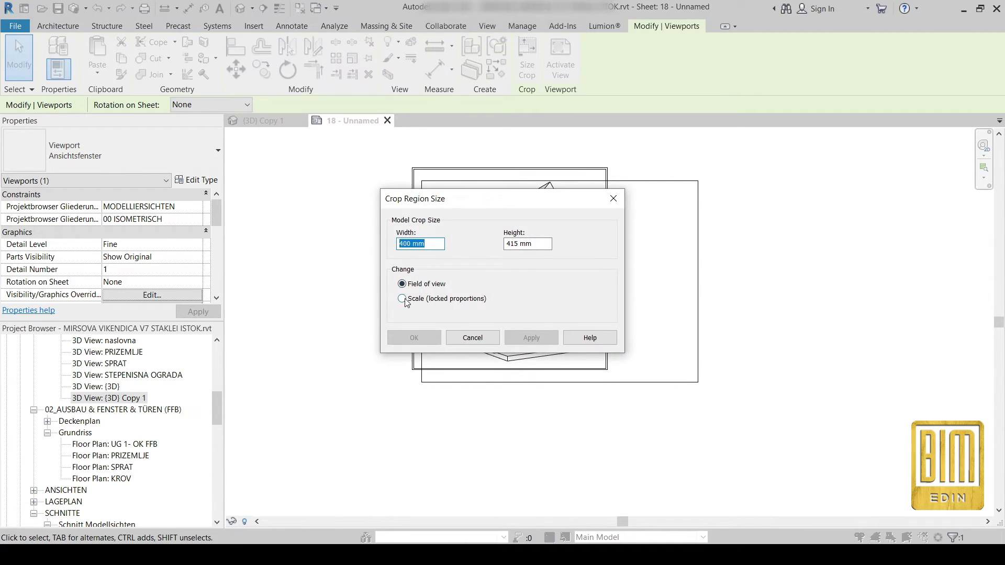
left_click(403, 298)
left_click_drag(439, 244, 381, 239)
type("3")
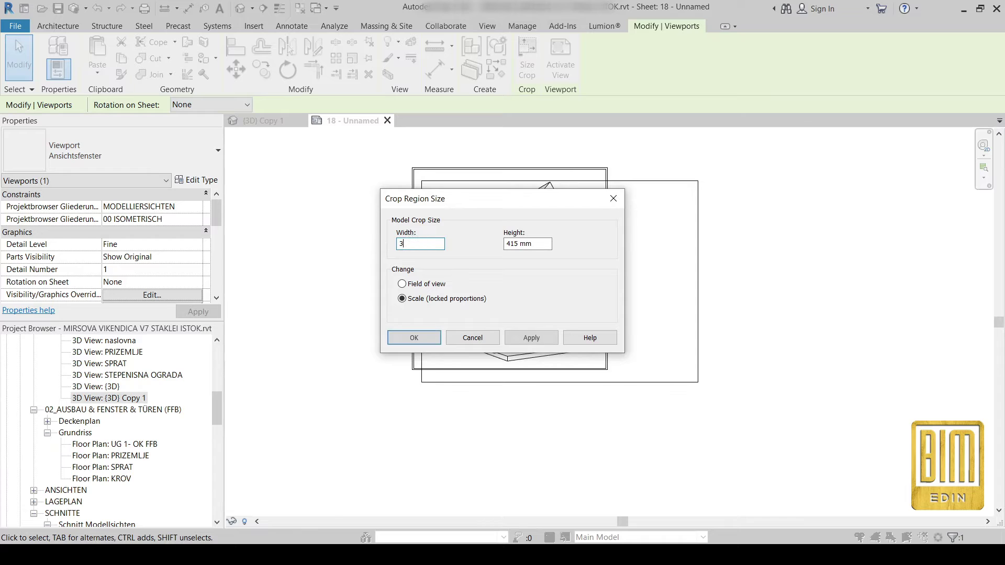
type("00")
left_click(402, 340)
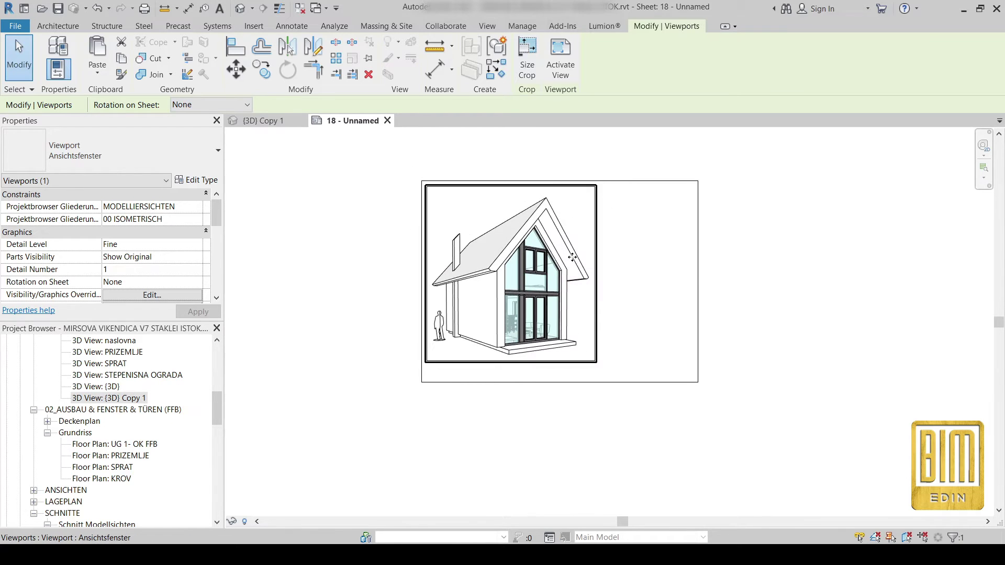
left_click(393, 330)
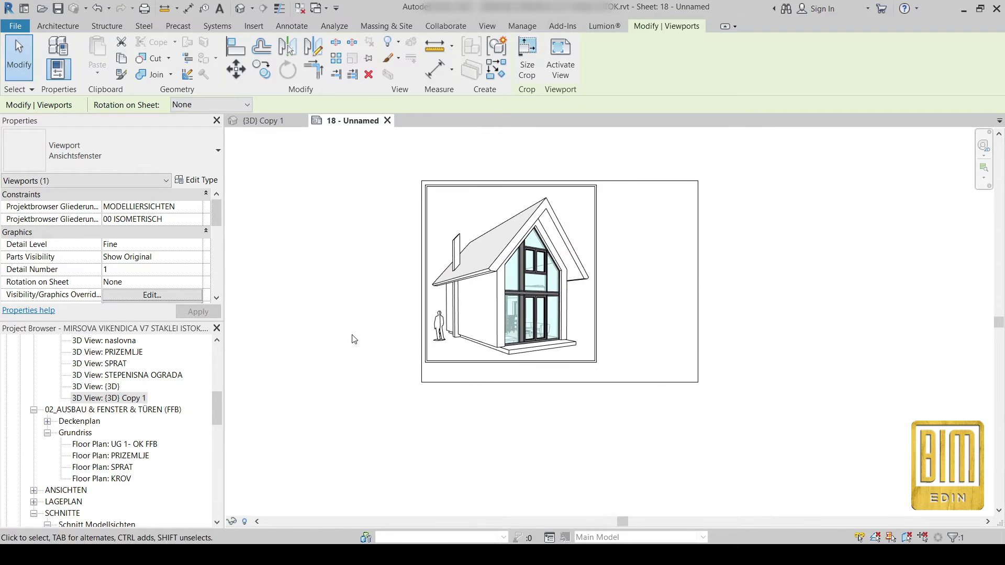
left_click(496, 308)
key("Left")
key("Down")
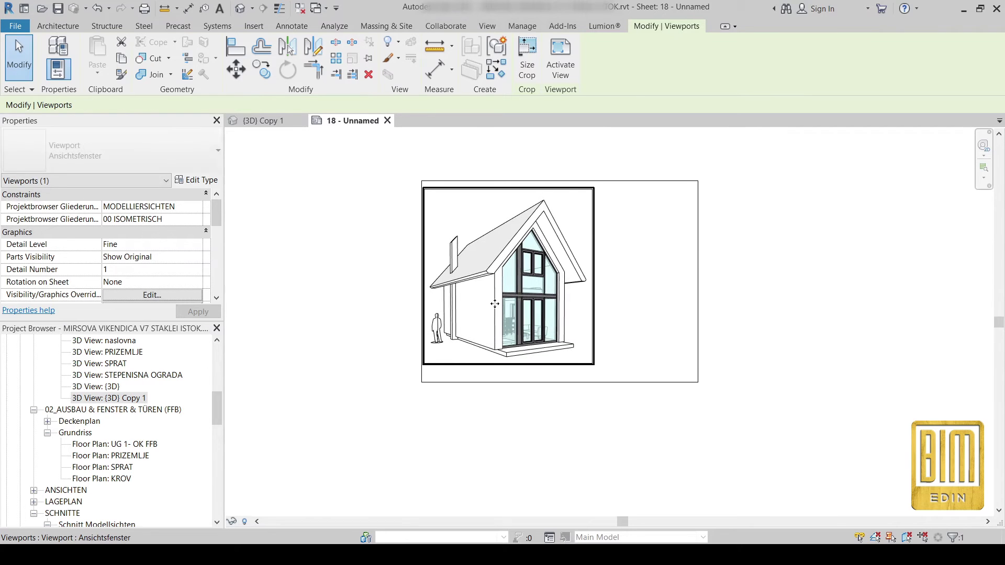
Turn off Crop Region Visible on the house viewport, then deselect and confirm the frame is gone
left_click(400, 247)
left_click(419, 250)
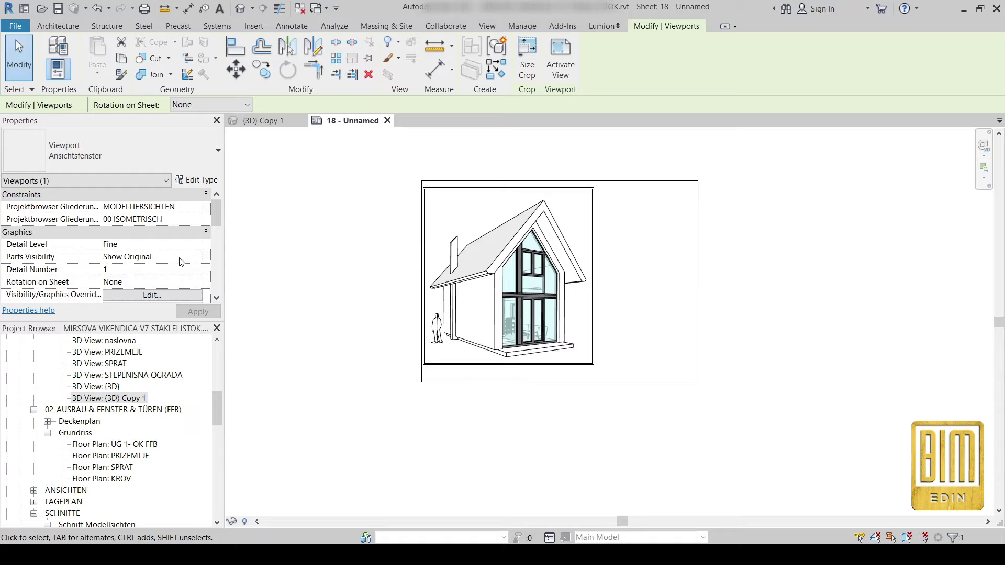
scroll(138, 272, "down", 2)
scroll(126, 270, "down", 2)
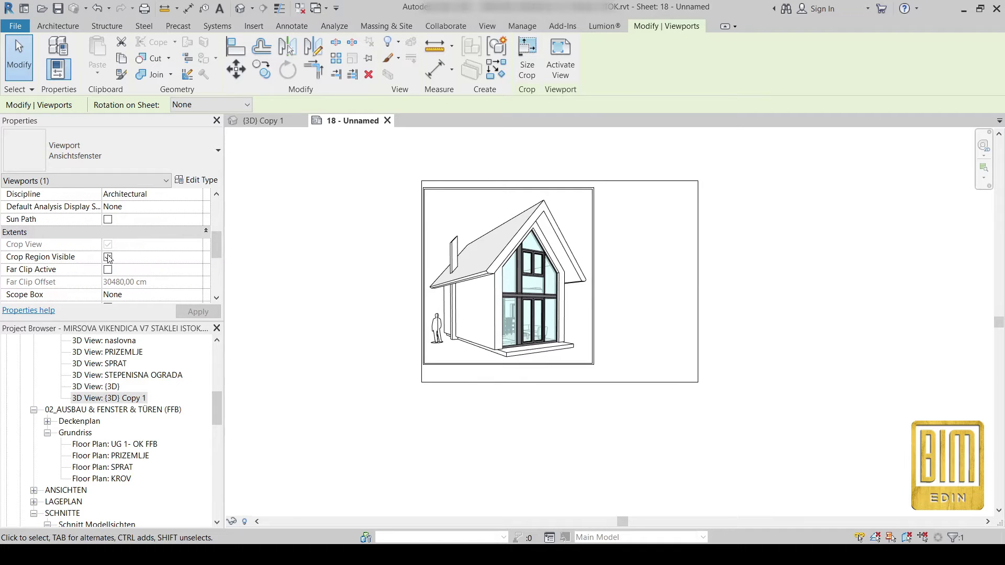
left_click(108, 258)
left_click(328, 269)
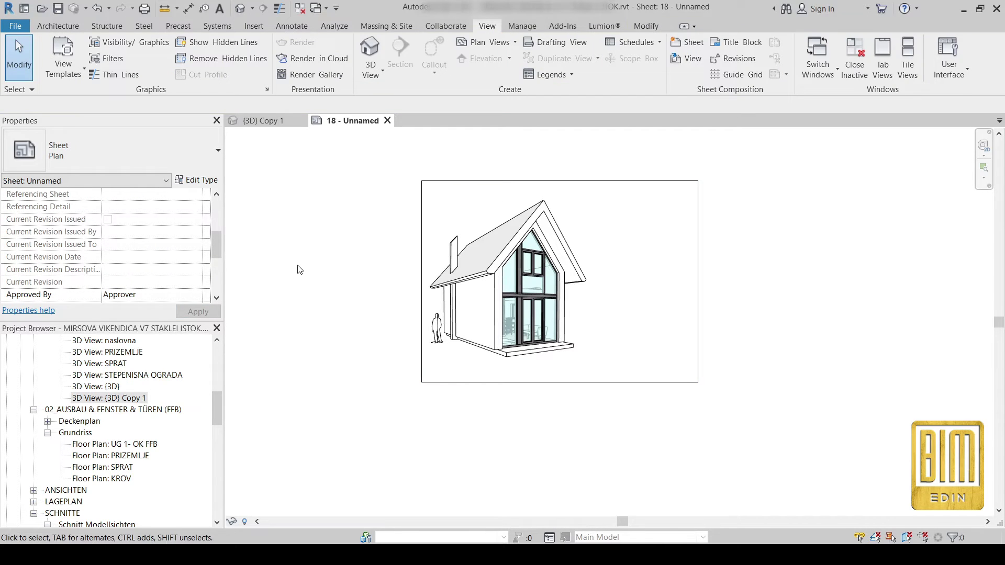
left_click(485, 297)
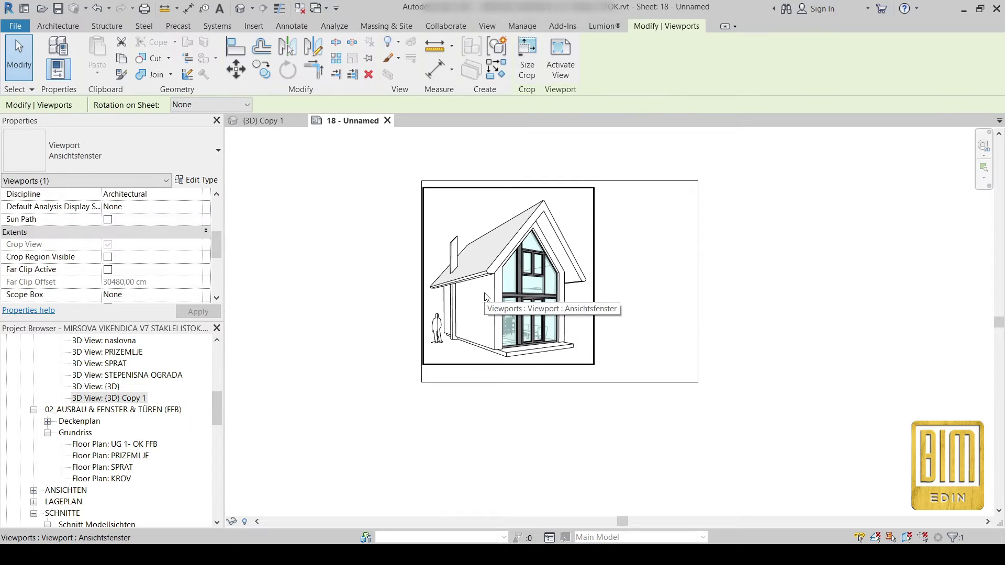
left_click(285, 253)
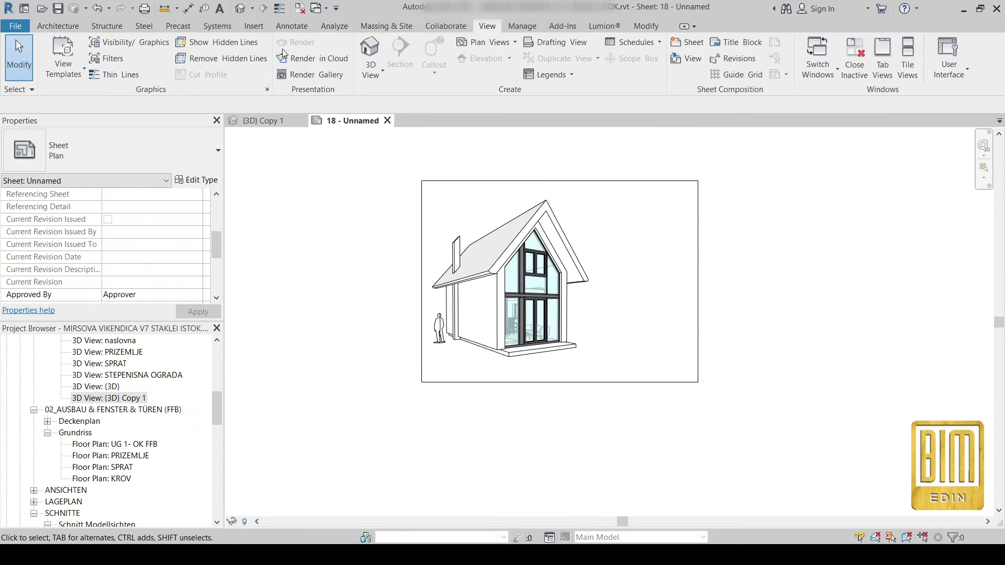
Place a text note near the top right of sheet 18
left_click(294, 29)
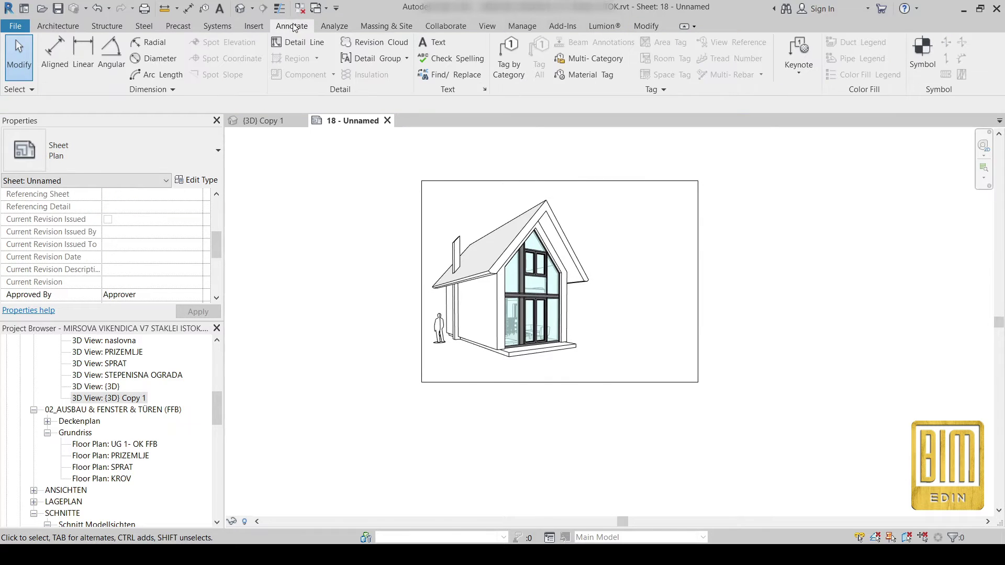
left_click(433, 43)
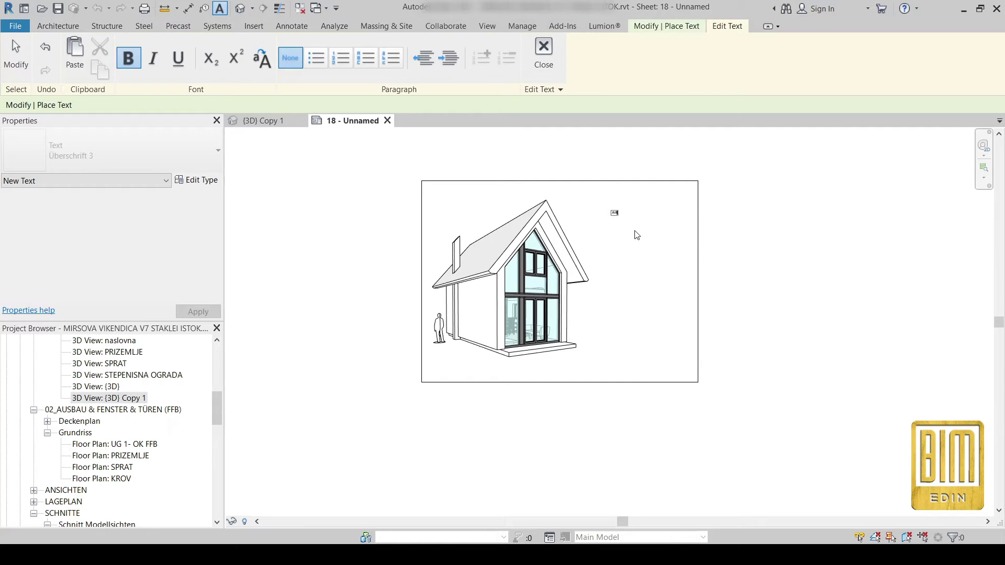
left_click(793, 289)
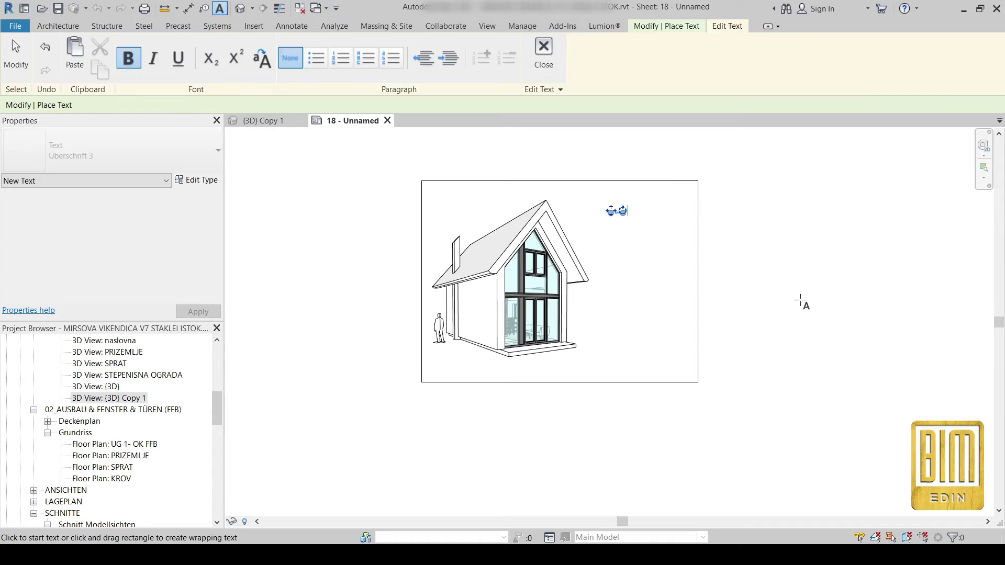
scroll(618, 218, "up", 2)
left_click(21, 51)
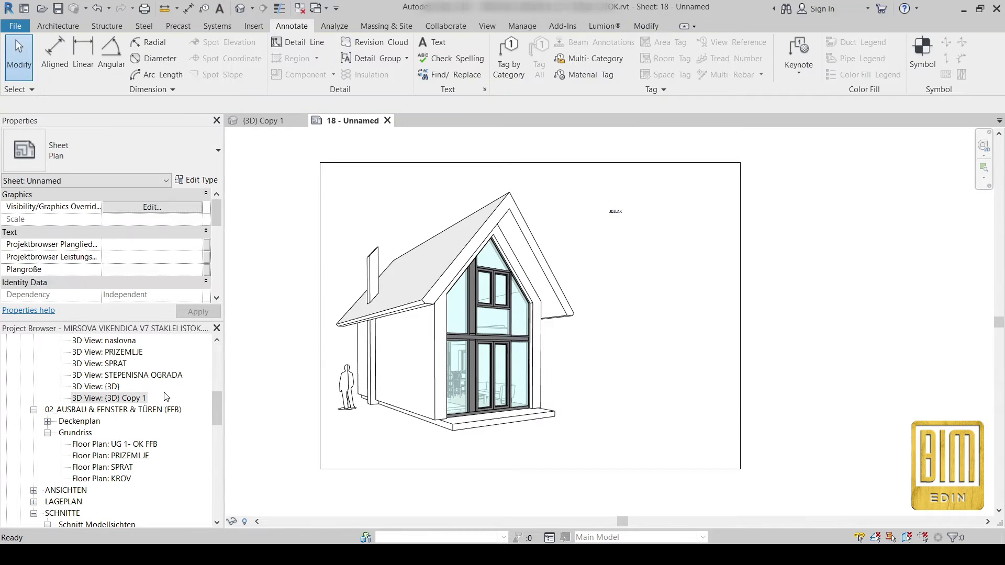
scroll(148, 428, "down", 3)
scroll(134, 429, "down", 2)
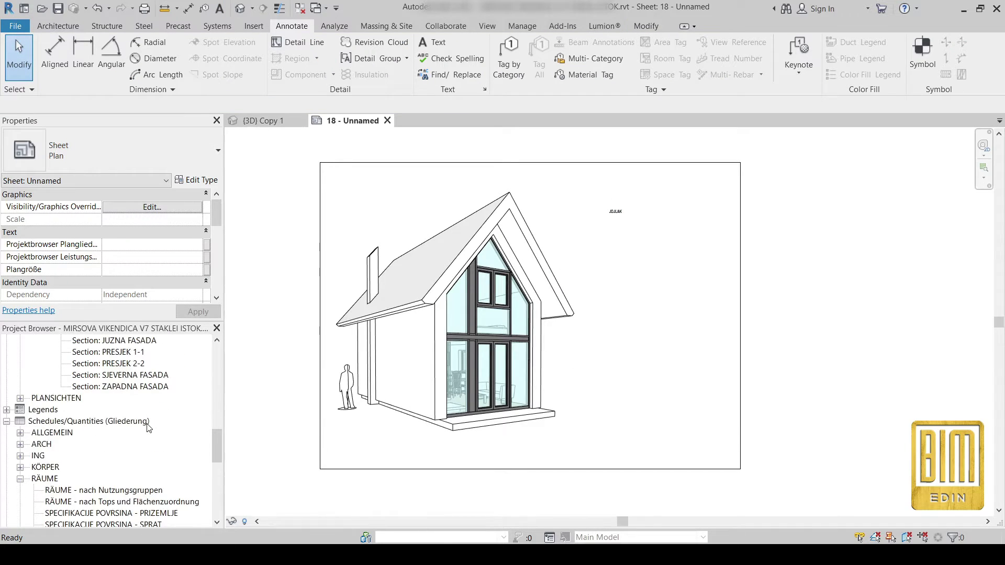
scroll(118, 430, "down", 3)
scroll(100, 432, "down", 2)
Open sheet 00 - NASLOVNA and select 'CONCEPTUAL PROJECT' in its MOUNTAIN HOUSE title
double_click(66, 433)
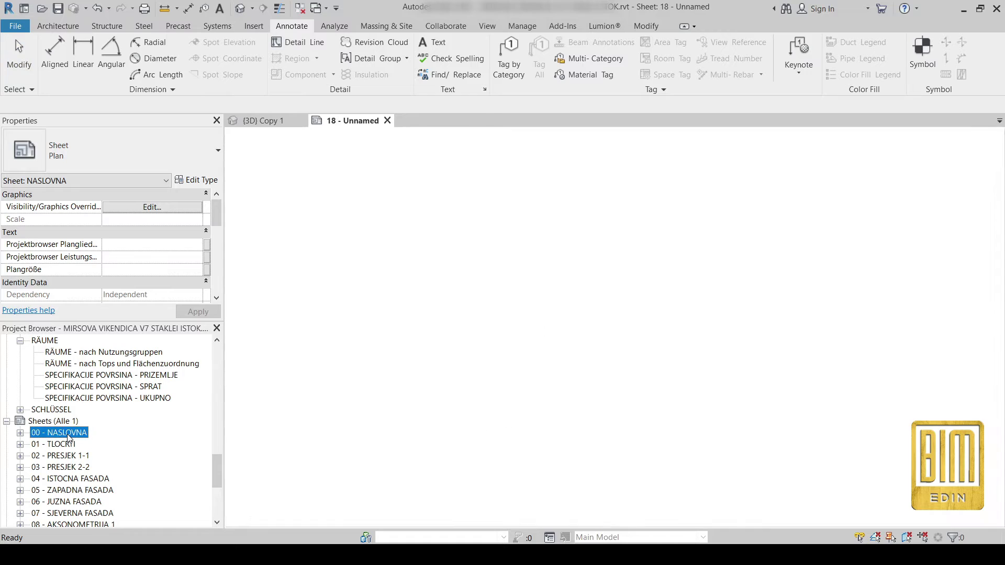
left_click(735, 223)
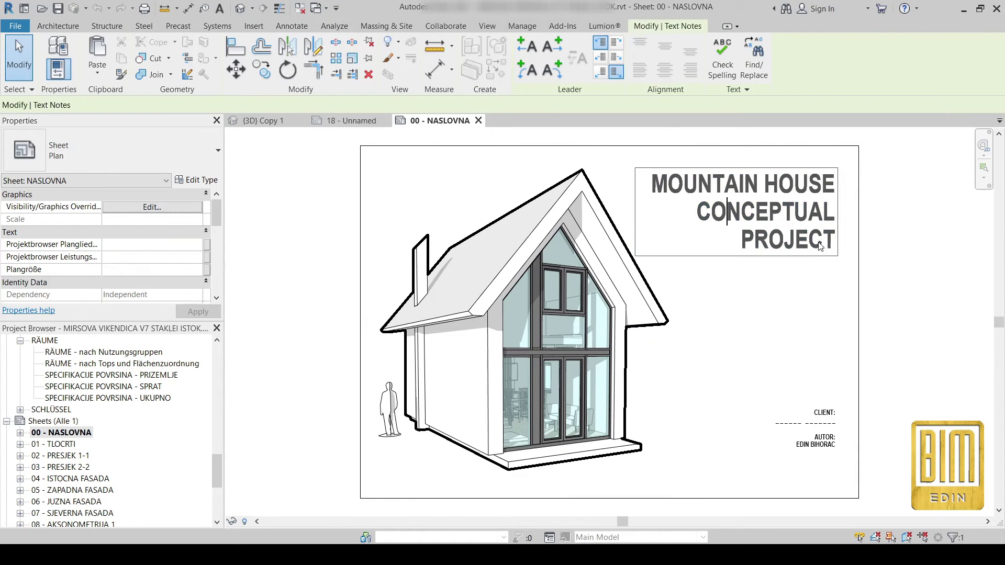
left_click(821, 242)
mouse_move(822, 242)
left_mouse_down()
mouse_move(701, 224)
mouse_move(656, 195)
left_mouse_up()
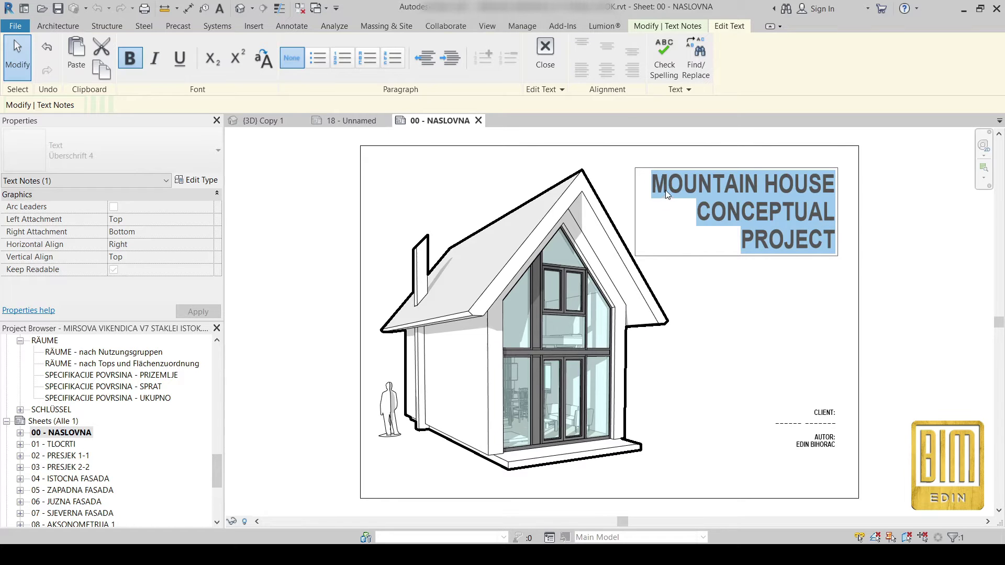
Copy the selected title text from the cover sheet and return to sheet 18
right_click(669, 182)
left_click(691, 236)
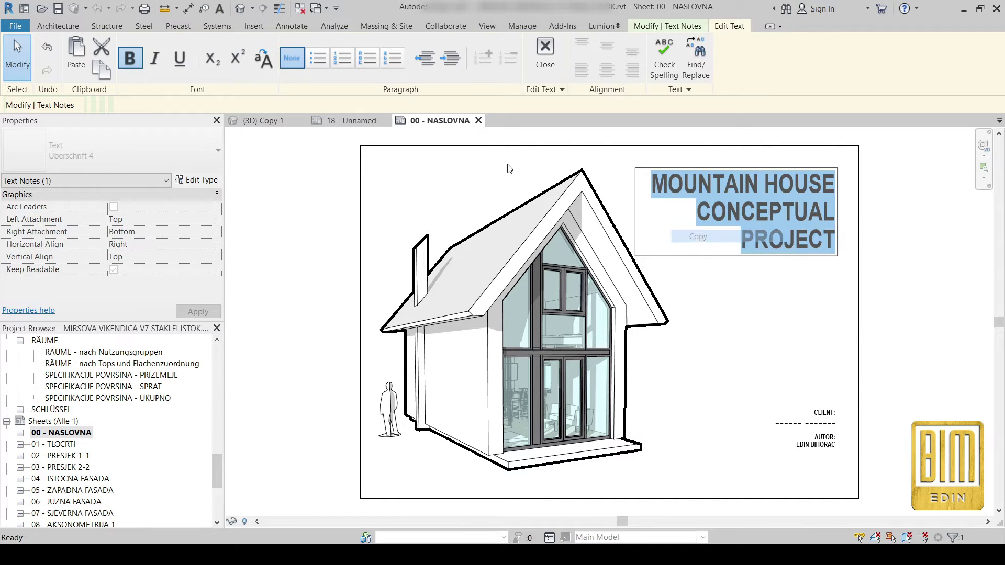
left_click(350, 122)
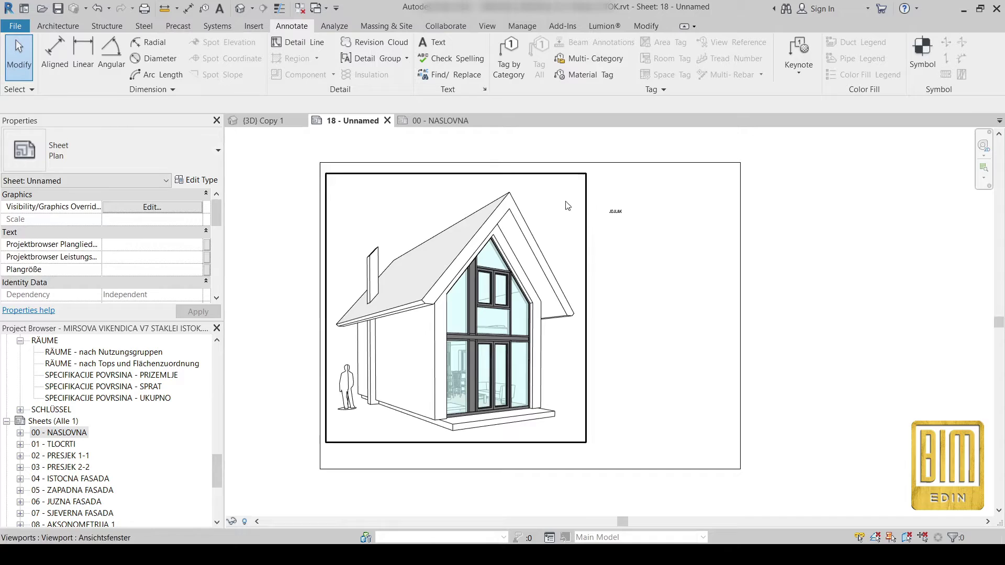
scroll(615, 211, "up", 2)
scroll(614, 210, "up", 1)
Right-align the JDJLAK note, paste the copied title into it, and move it right
left_click(616, 209)
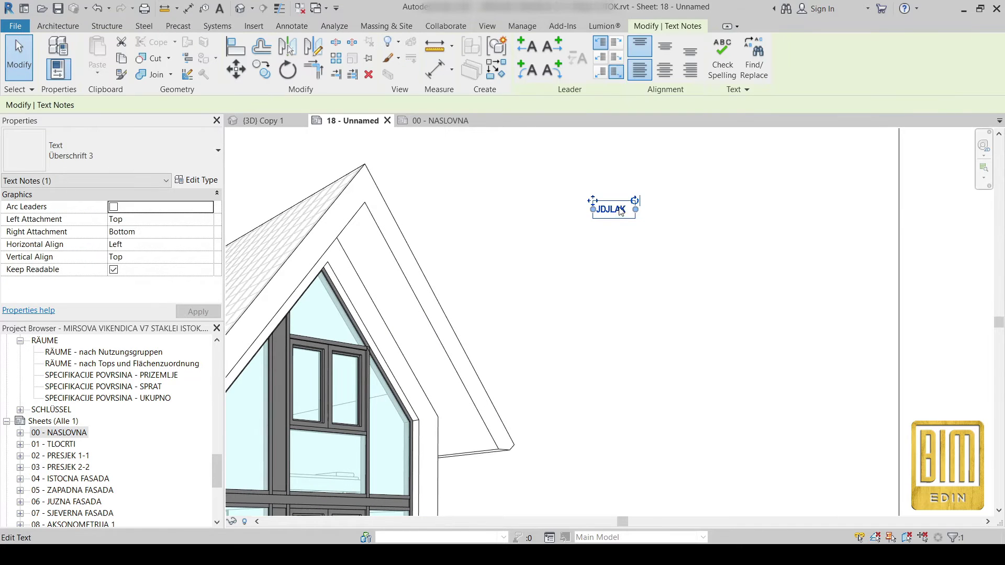
left_click(691, 69)
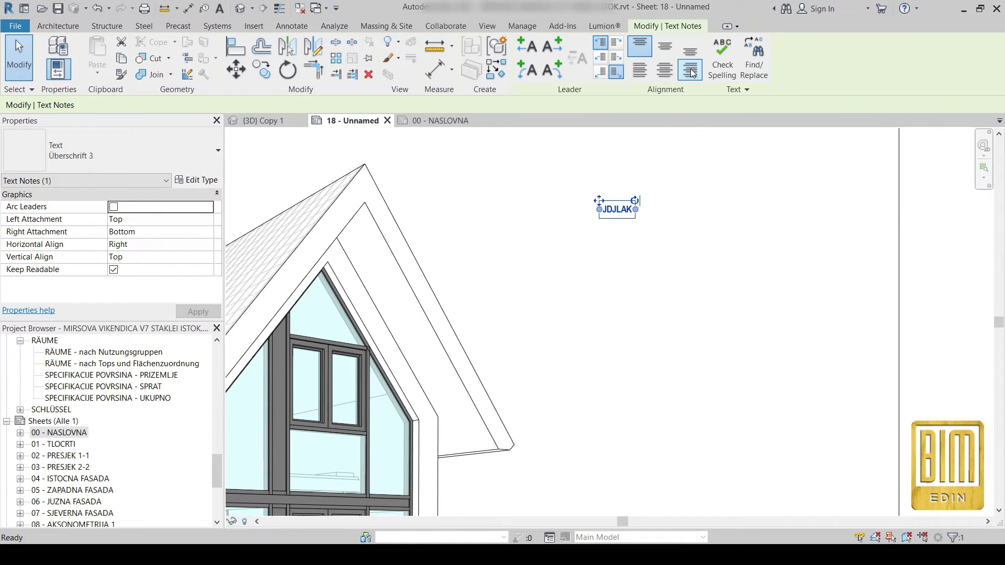
double_click(604, 209)
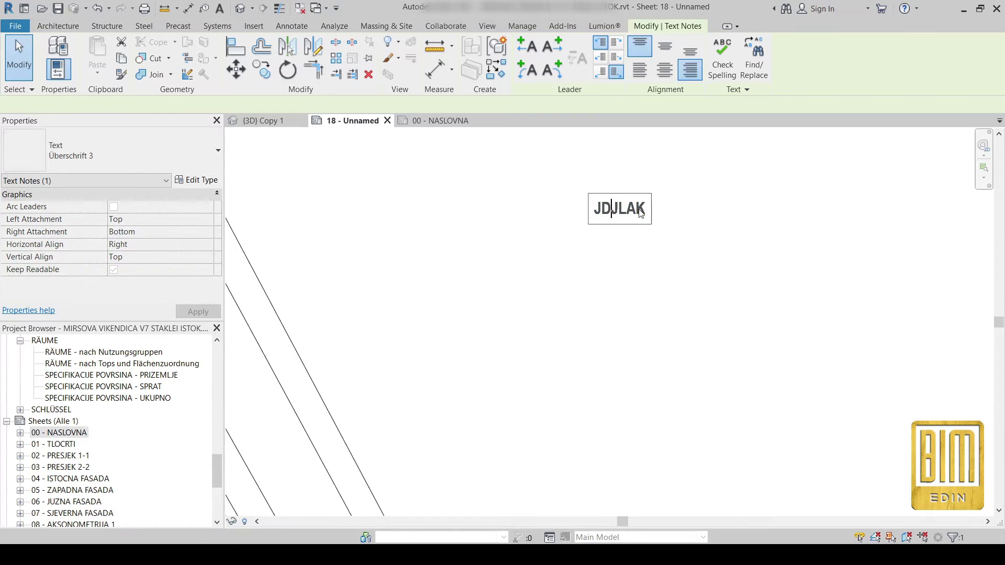
right_click(604, 209)
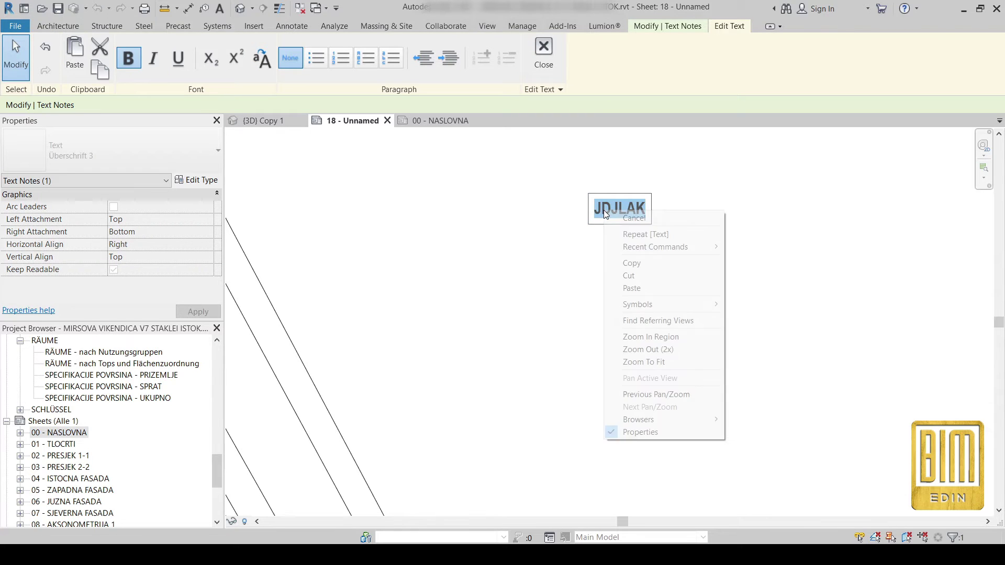
left_click(645, 287)
scroll(641, 235, "down", 5)
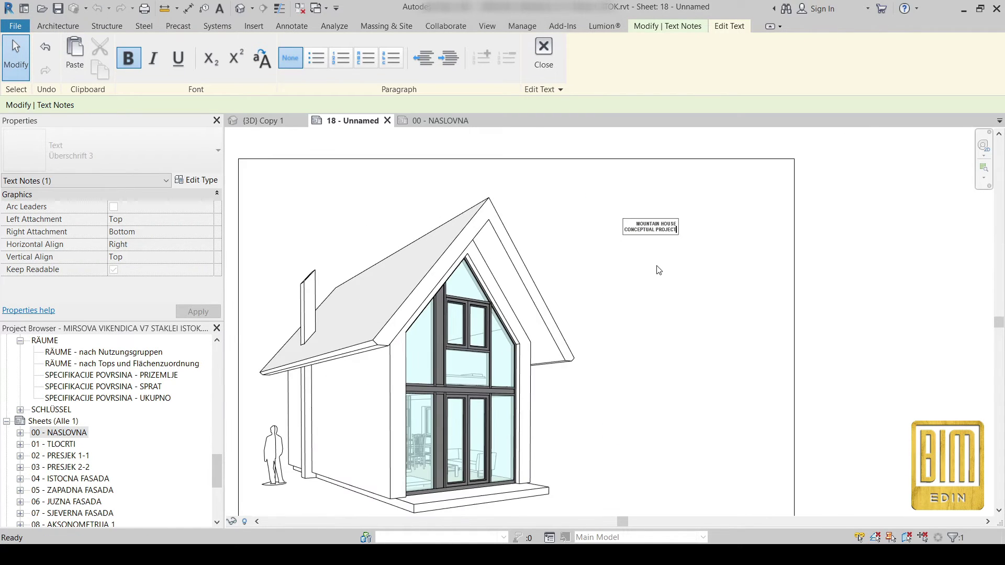
scroll(653, 233, "up", 3)
scroll(654, 232, "up", 2)
left_click(624, 184)
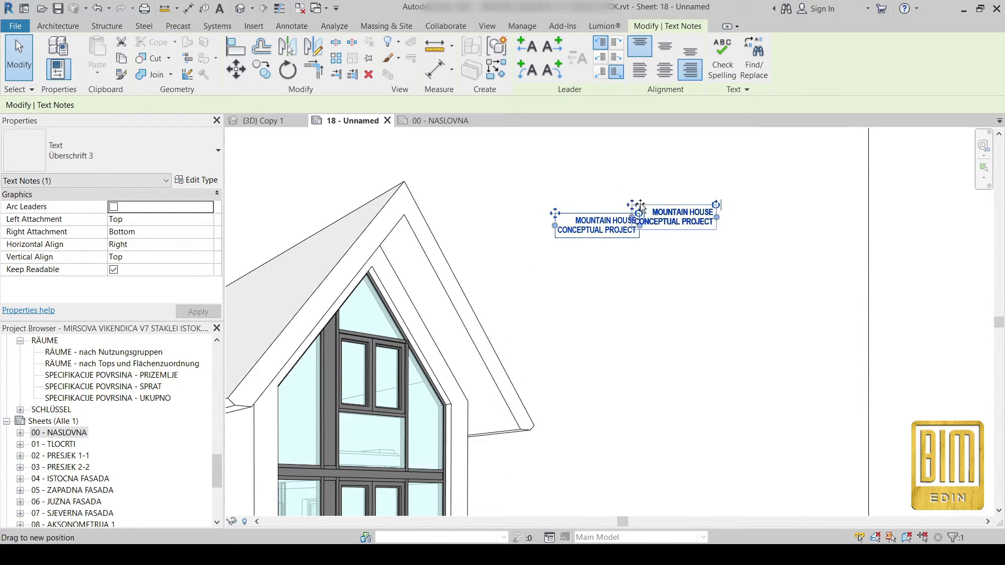
left_click_drag(555, 214, 684, 205)
key("Escape")
Duplicate the title's text type as TEXT TEST with a larger text size, then move it upper right
left_click(696, 221)
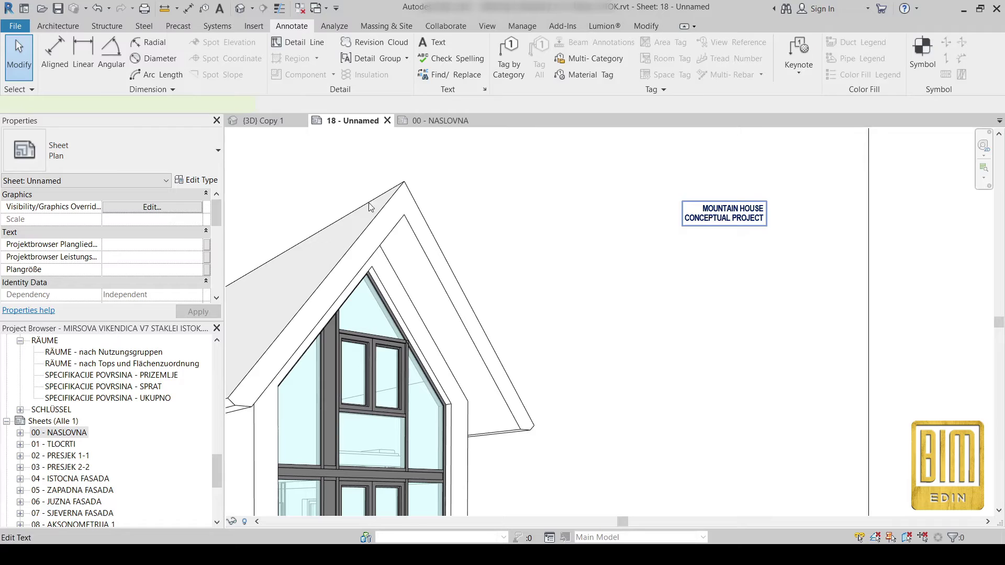
left_click(194, 182)
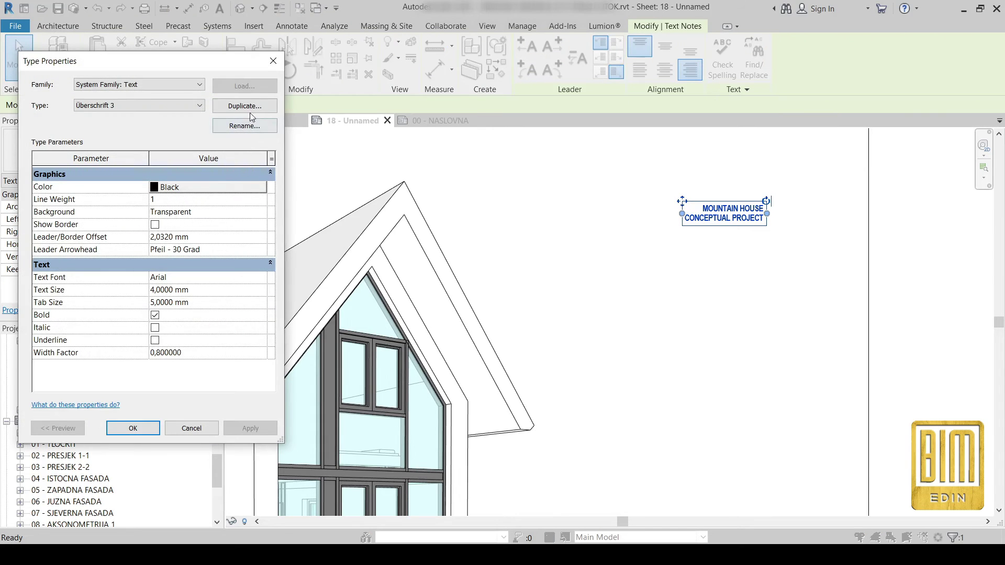
left_click(244, 106)
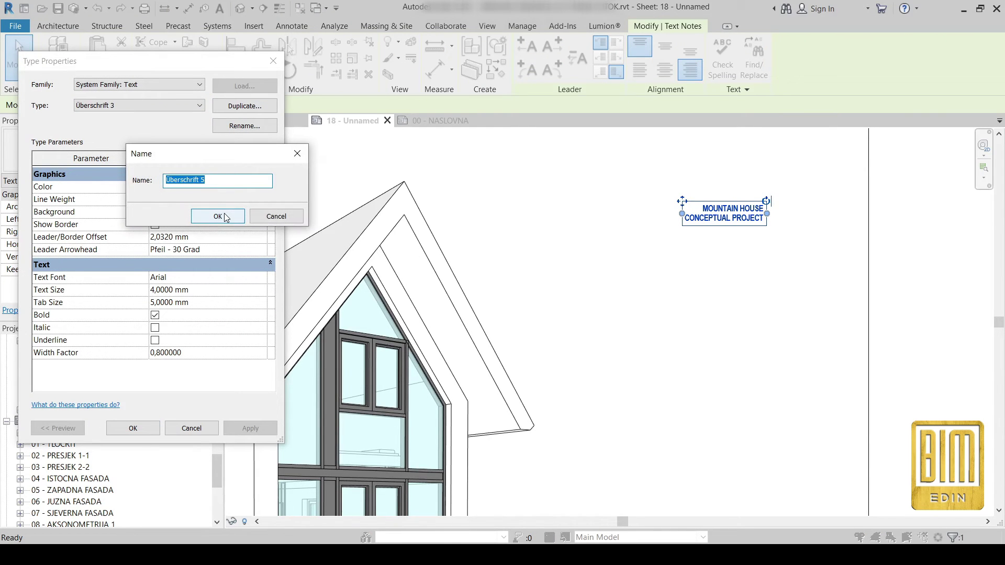
type("TEXT TEST")
left_click(226, 217)
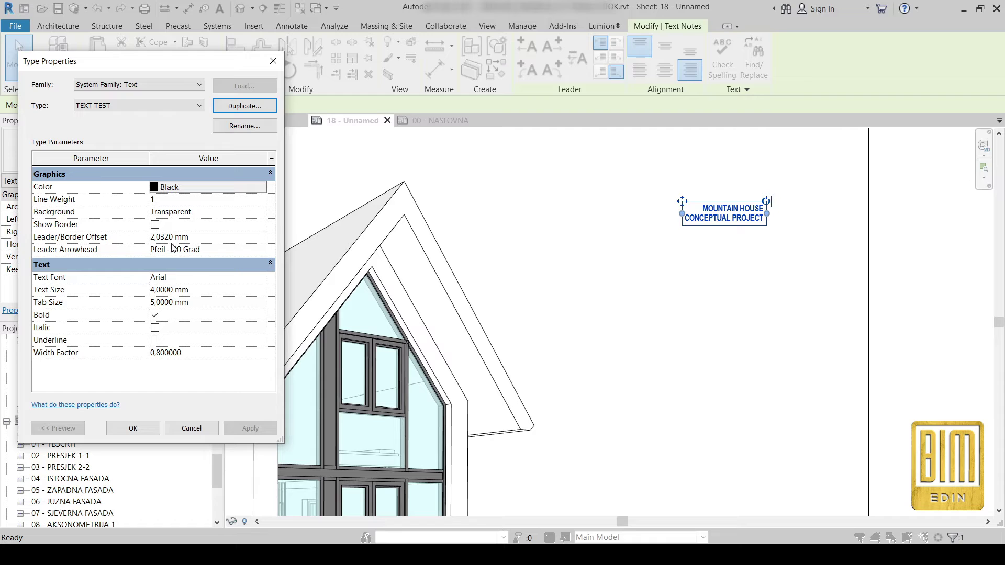
left_click(205, 290)
type("18")
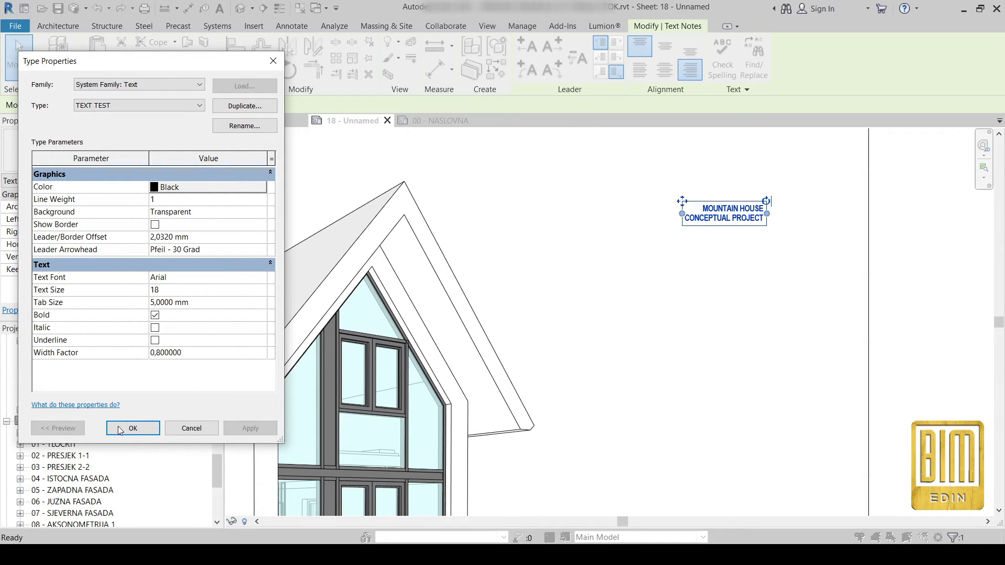
left_click(120, 429)
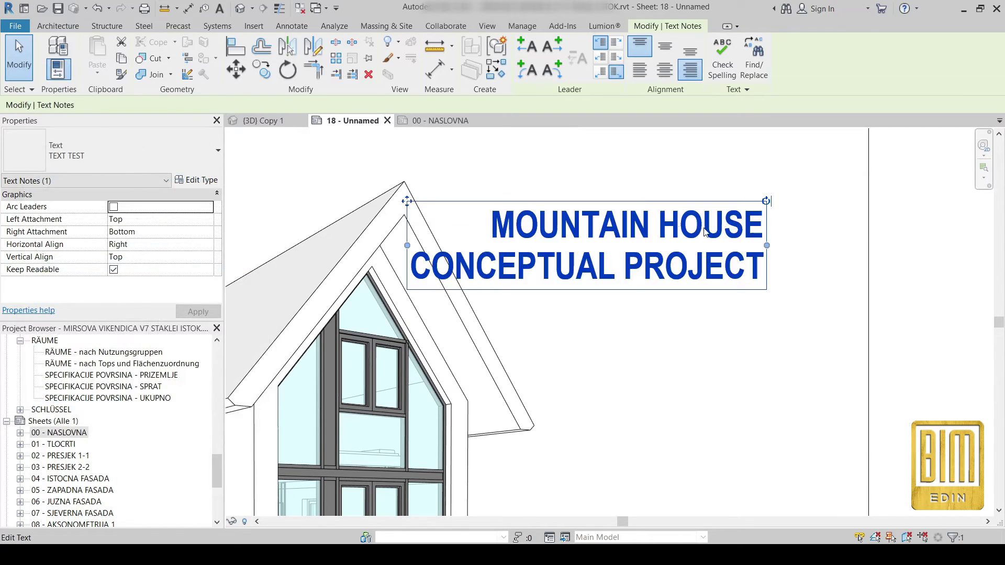
scroll(548, 225, "down", 2)
left_click_drag(511, 190, 558, 169)
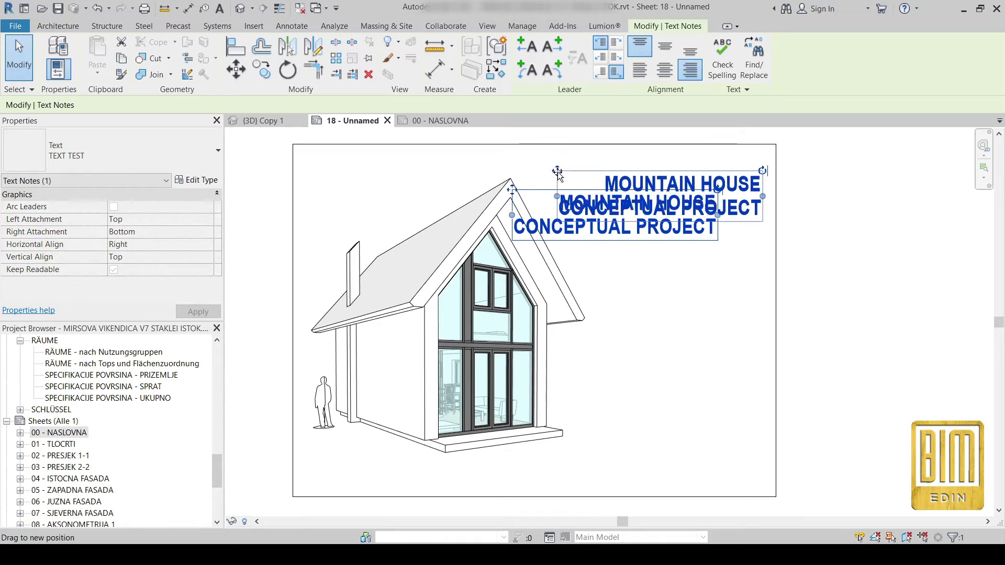
Rewrap the title text into three lines and nudge the note slightly left
left_click(827, 247)
double_click(677, 210)
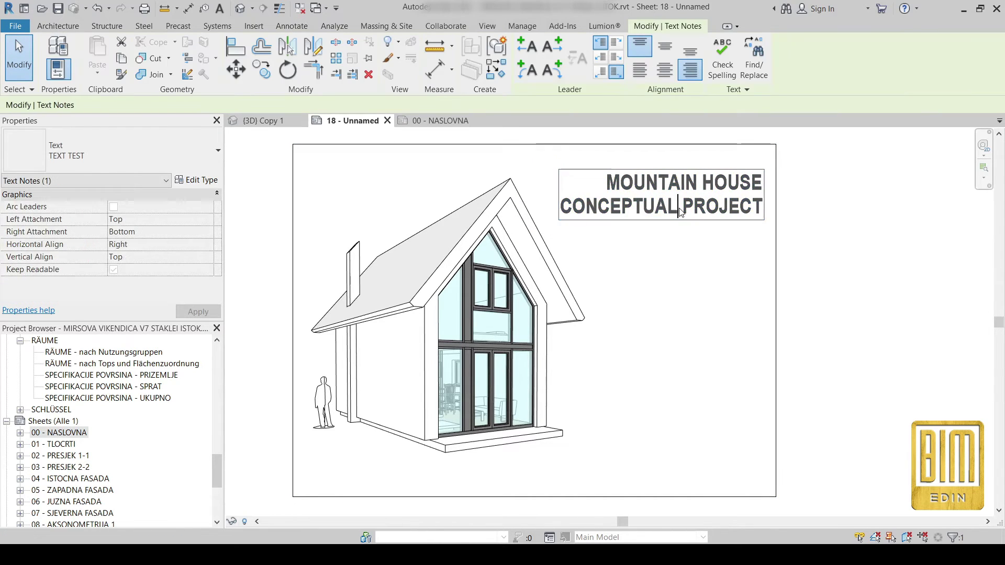
left_click(859, 265)
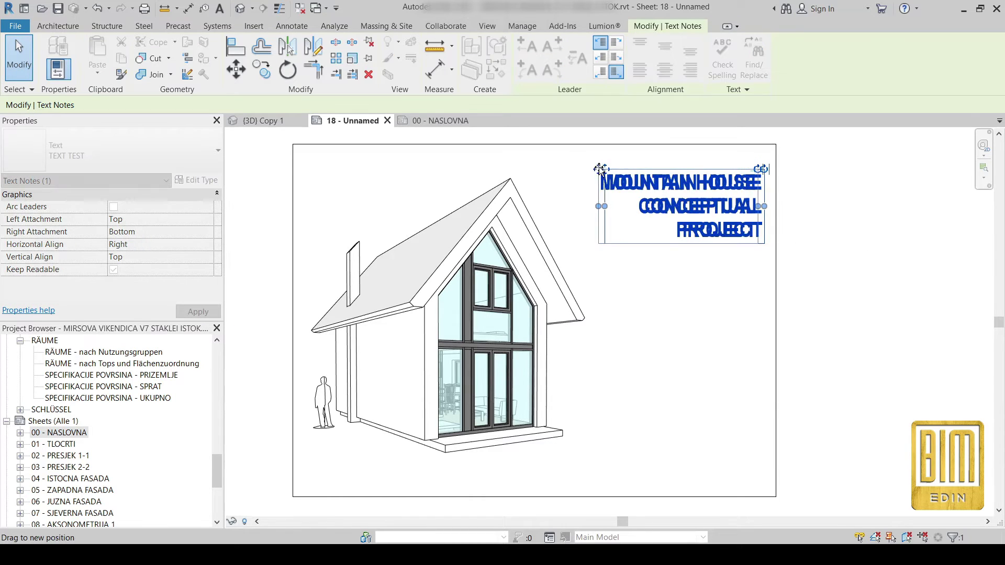
left_click_drag(607, 173, 601, 173)
Set the TEXT TEST type's text size to 20 mm
left_click(811, 291)
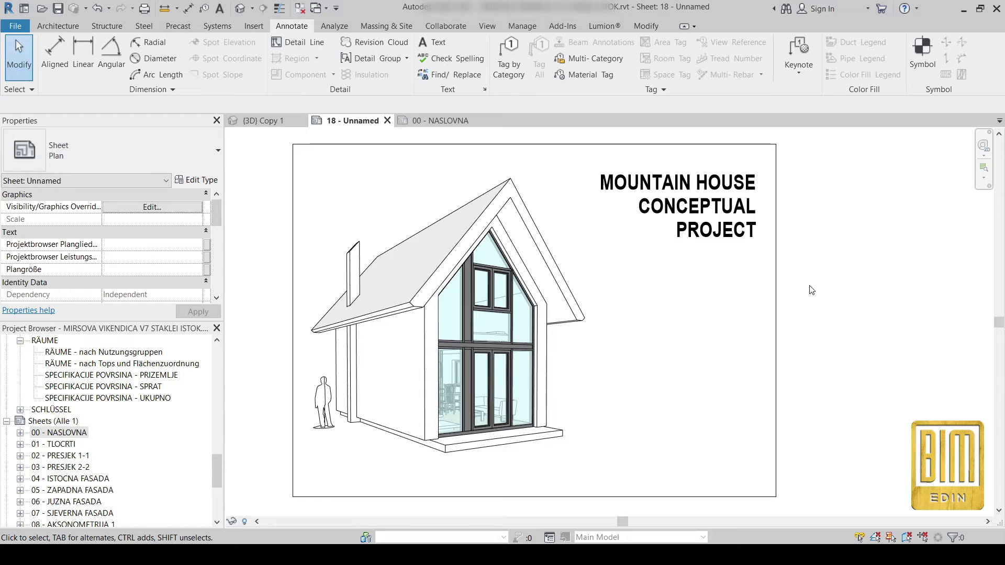
left_click(671, 226)
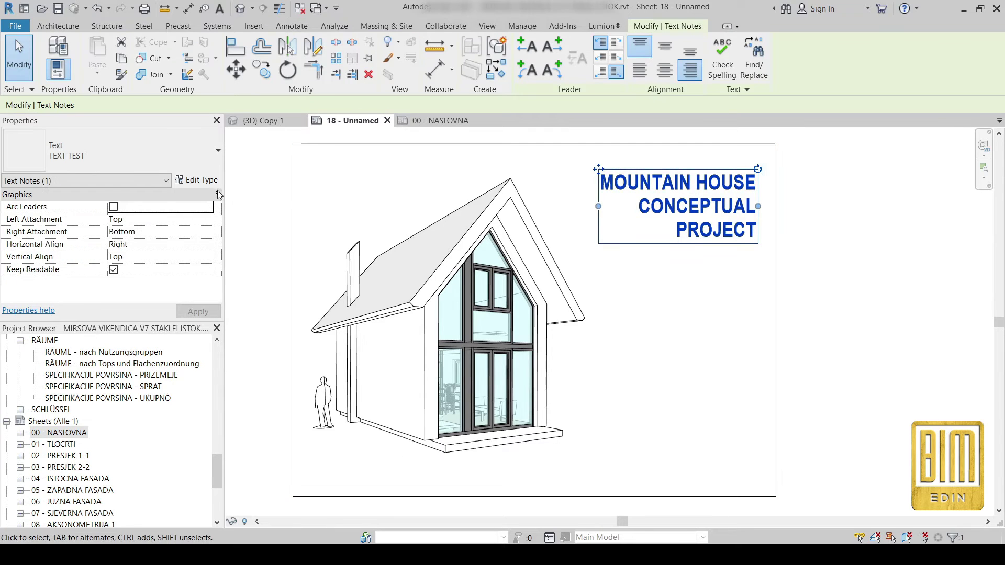
left_click(196, 180)
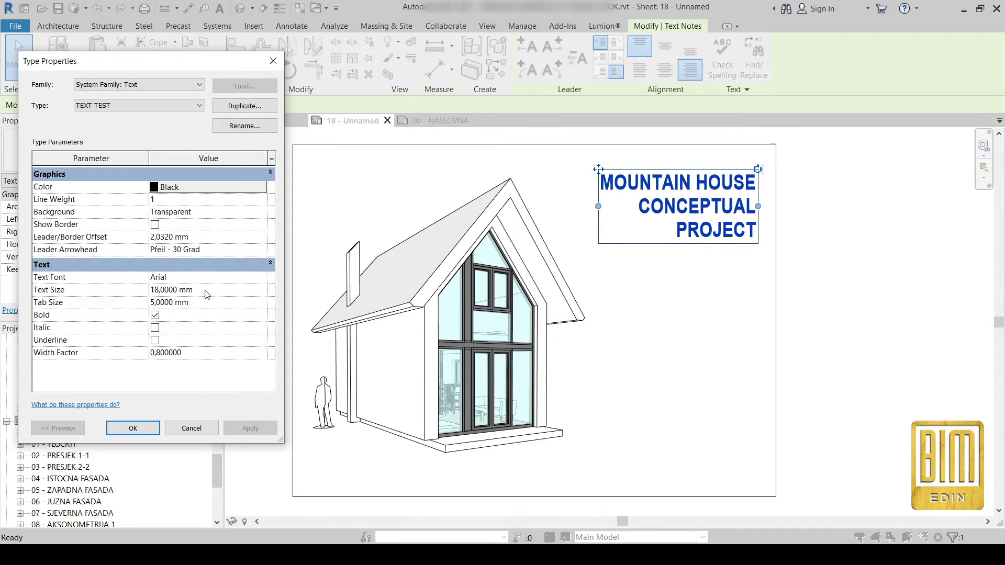
left_click(211, 291)
type("20")
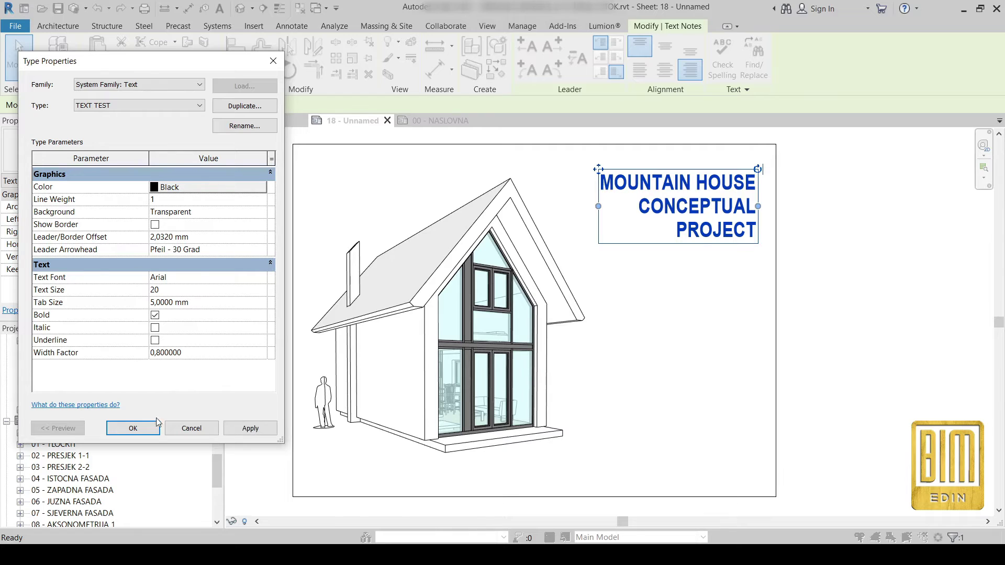
left_click(133, 428)
left_click(879, 260)
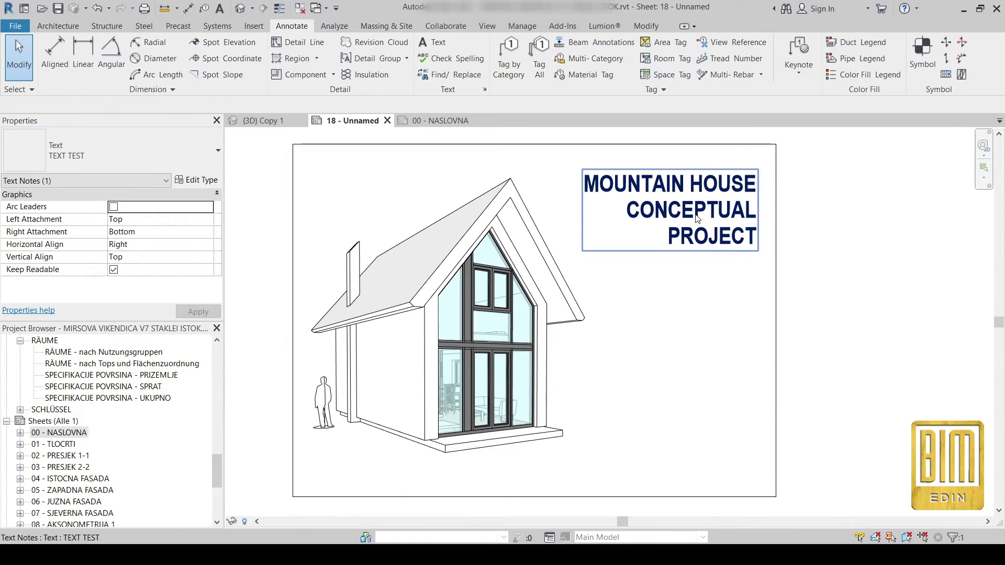
left_click(696, 218)
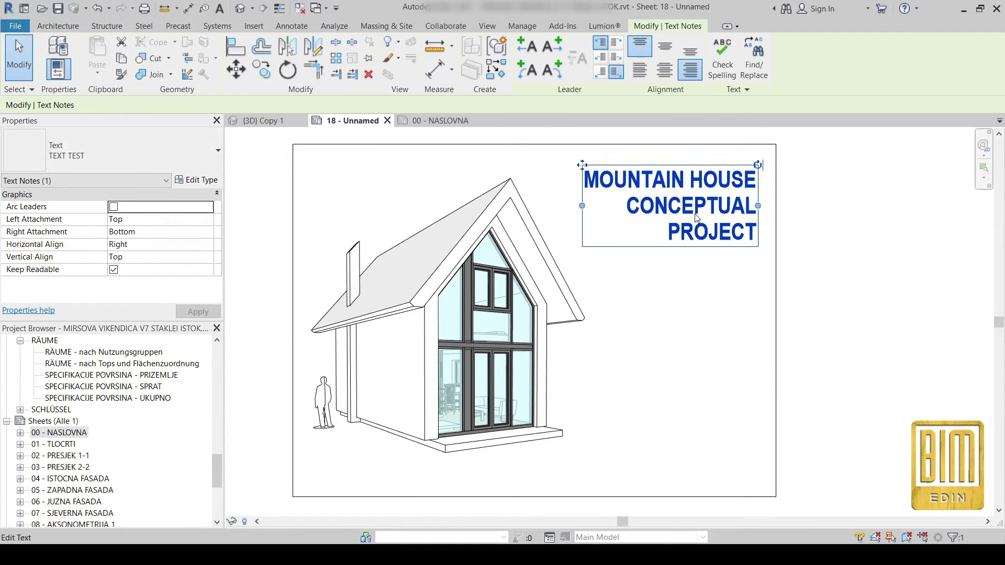
scroll(696, 219, "down", 1)
scroll(700, 372, "up", 1)
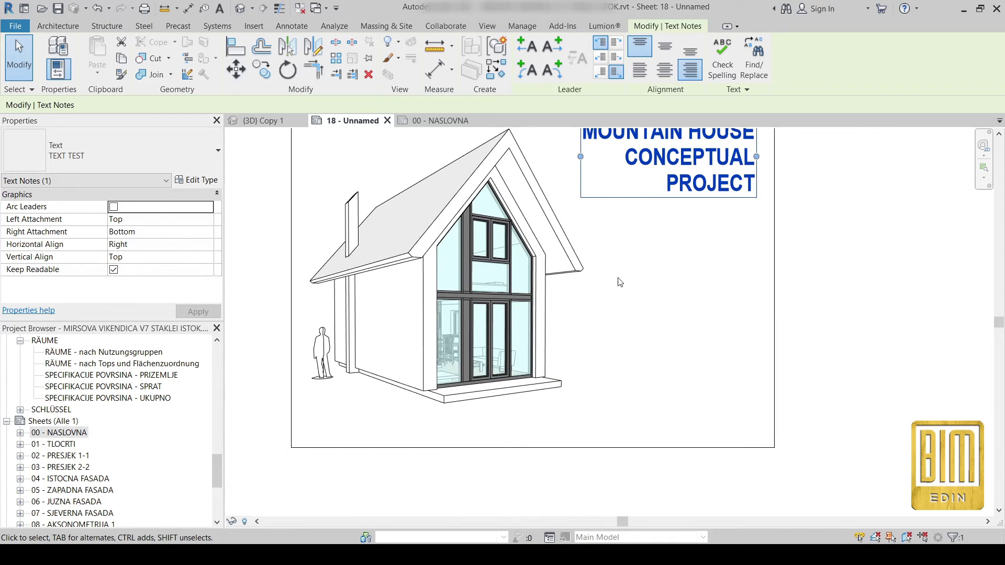
middle_click_drag(619, 282, 639, 324)
left_click(836, 321)
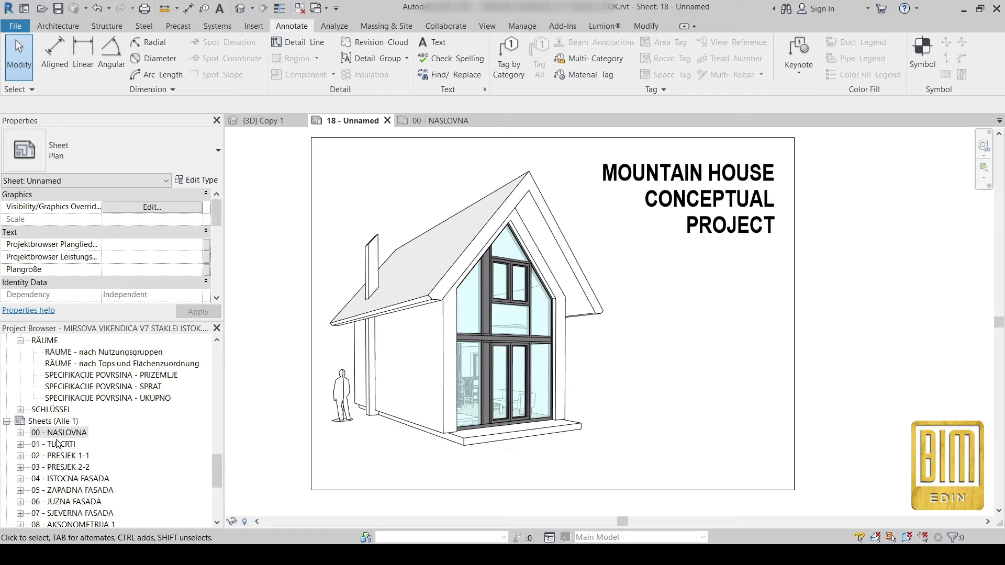
scroll(104, 448, "down", 1)
scroll(98, 432, "down", 2)
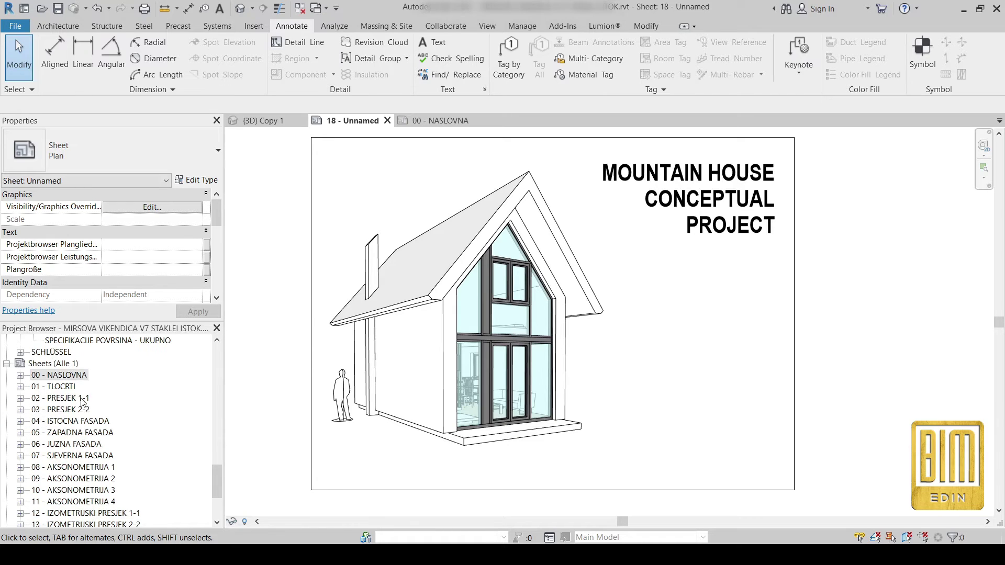
scroll(87, 409, "down", 2)
scroll(88, 409, "down", 2)
scroll(52, 482, "up", 2)
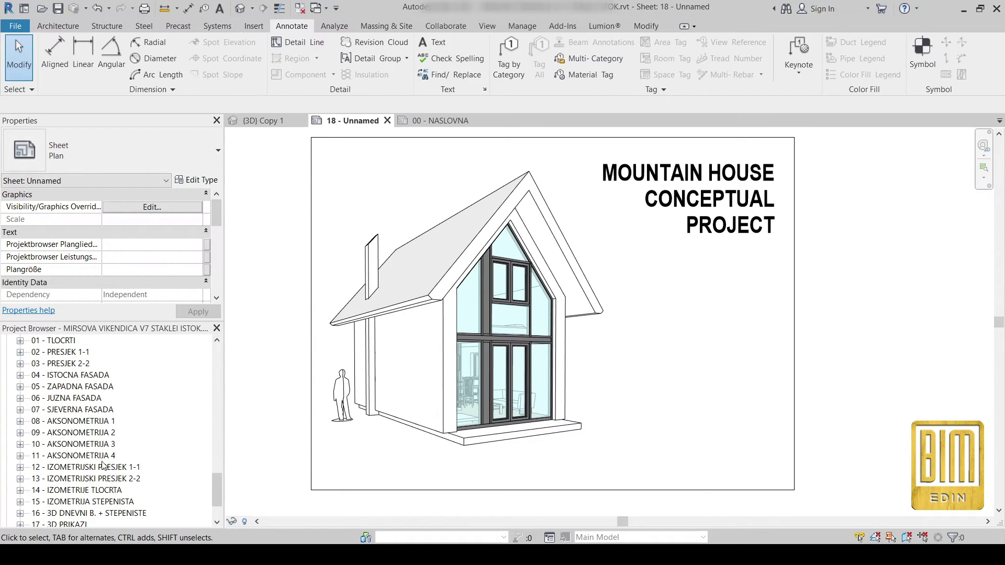
Copy the CLIENT and AUTOR notes from the 00 - NASLOVNA cover sheet
left_click(452, 121)
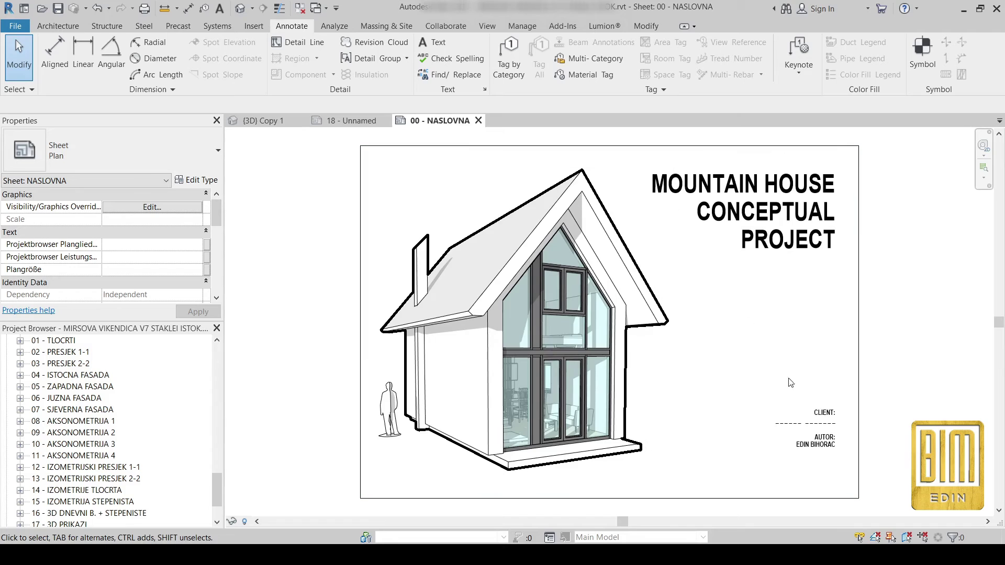
left_click_drag(851, 421, 750, 474)
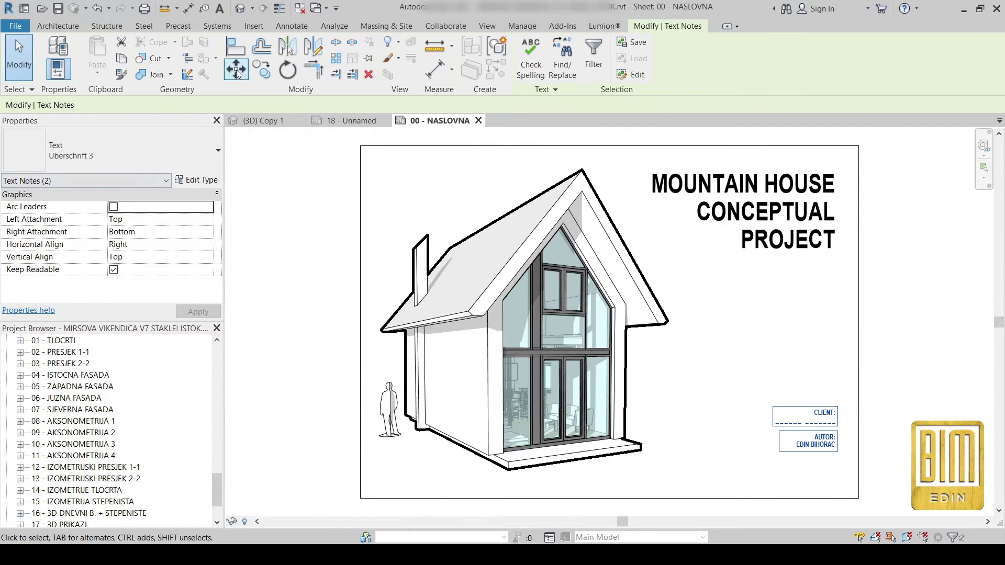
left_click(122, 58)
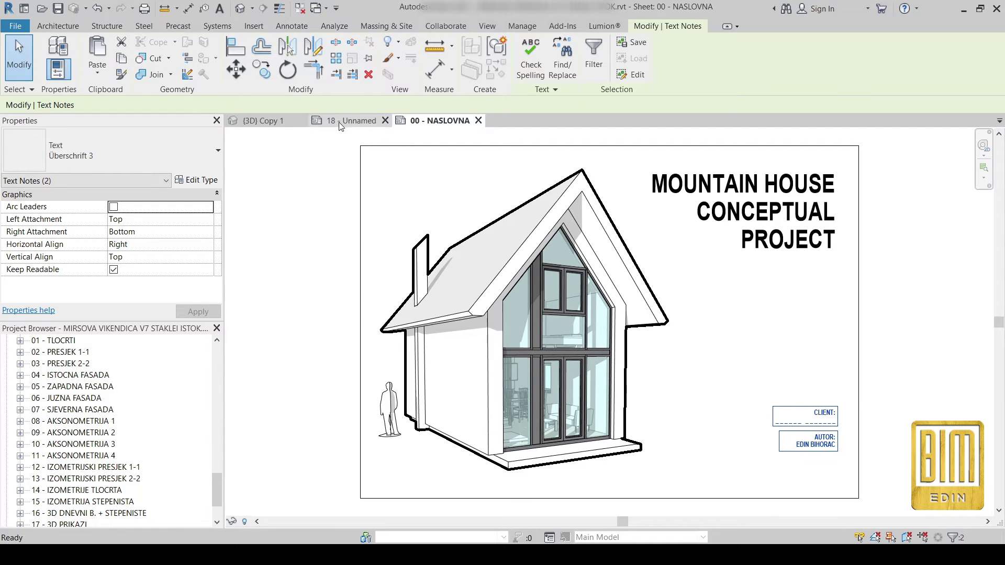
Paste the client and author notes at sheet 18's lower right
left_click(350, 120)
left_click(97, 55)
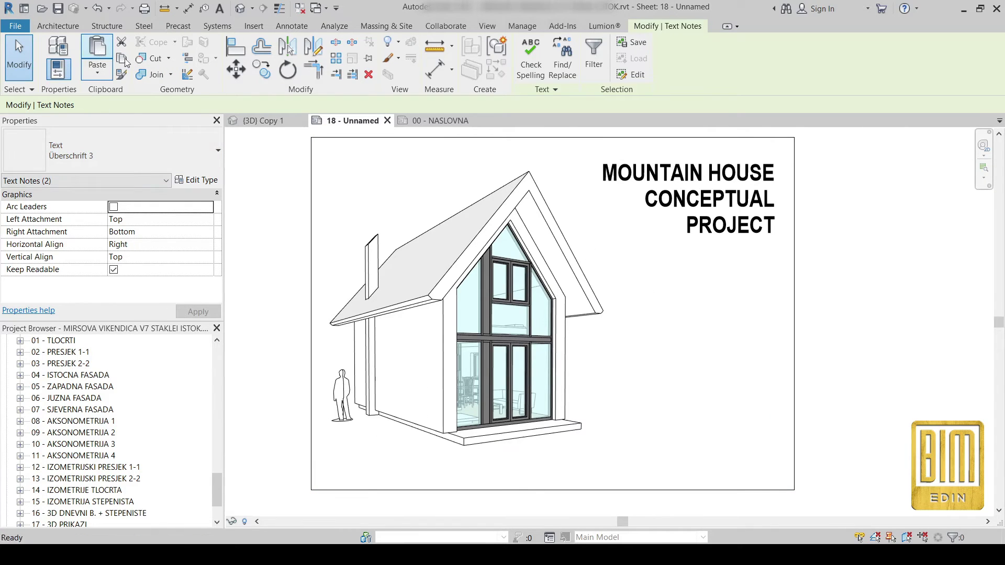
left_click(718, 442)
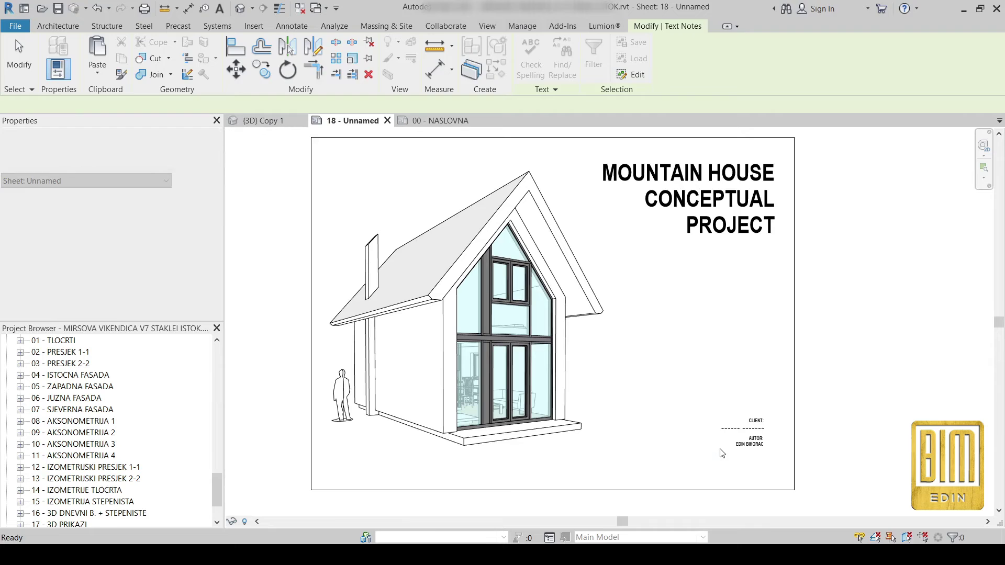
left_click(838, 447)
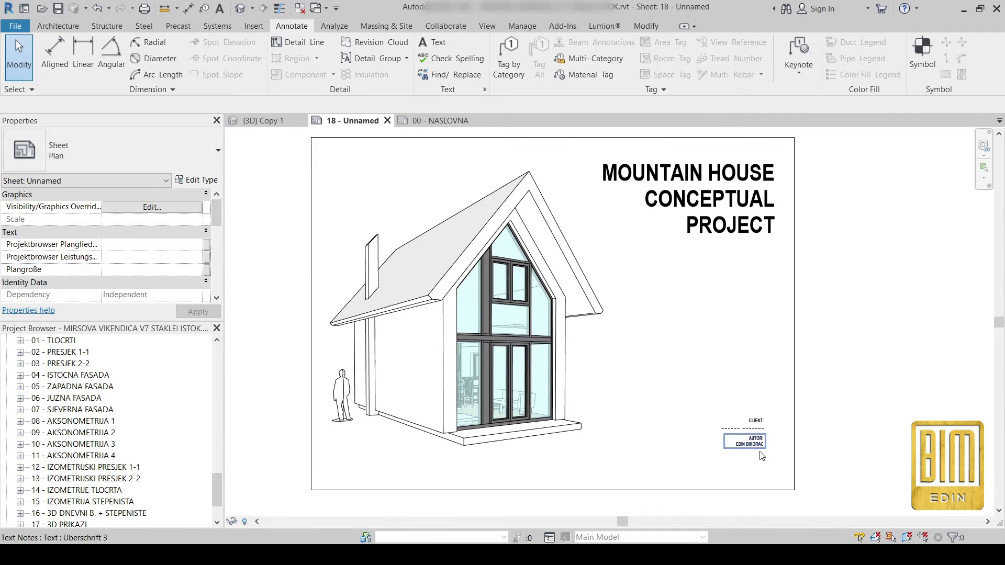
scroll(759, 456, "up", 1)
scroll(760, 457, "up", 1)
scroll(755, 456, "down", 2)
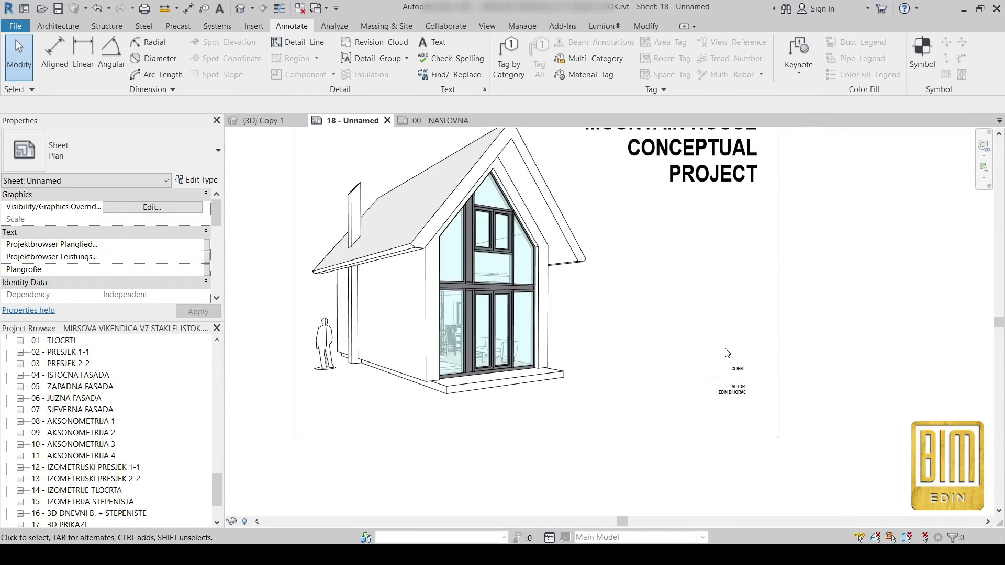
scroll(685, 292, "down", 2)
scroll(687, 330, "up", 2)
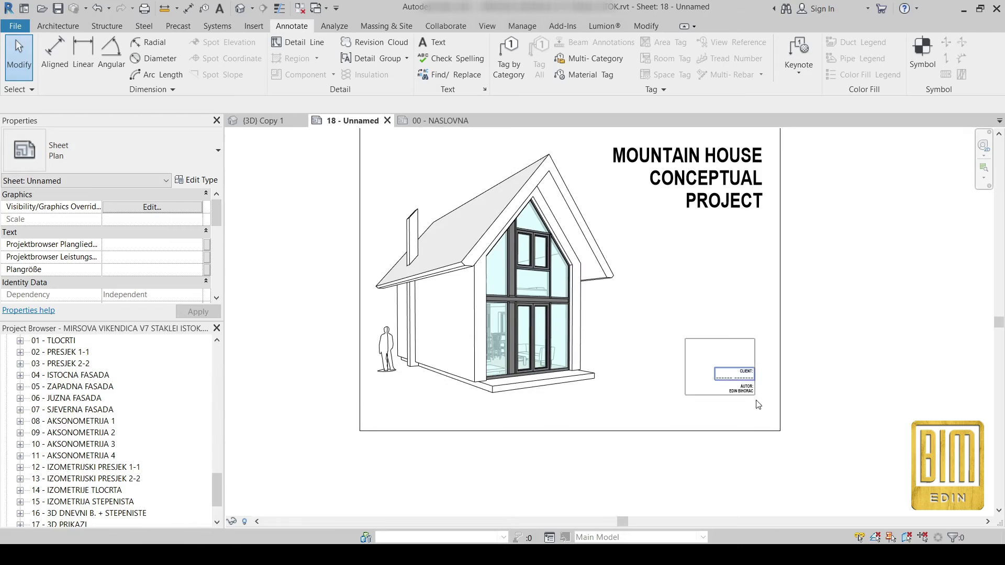
Nudge the CLIENT and AUTOR notes up two arrow-key steps
left_click_drag(682, 335, 769, 419)
key("Up")
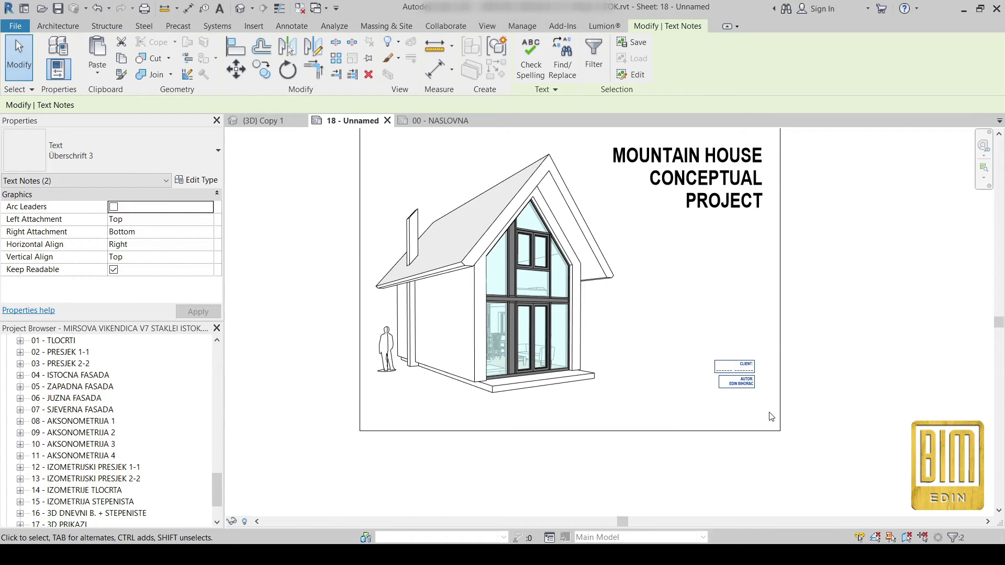
key("Up")
left_click(813, 340)
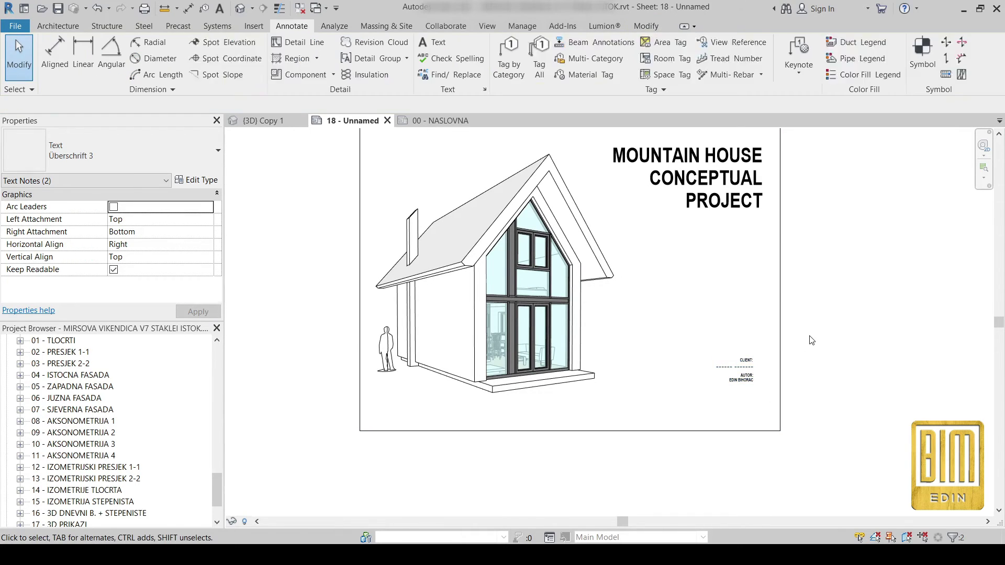
Scale the house viewport's crop region proportionally to a 370 mm width
left_click(475, 271)
scroll(470, 273, "down", 2)
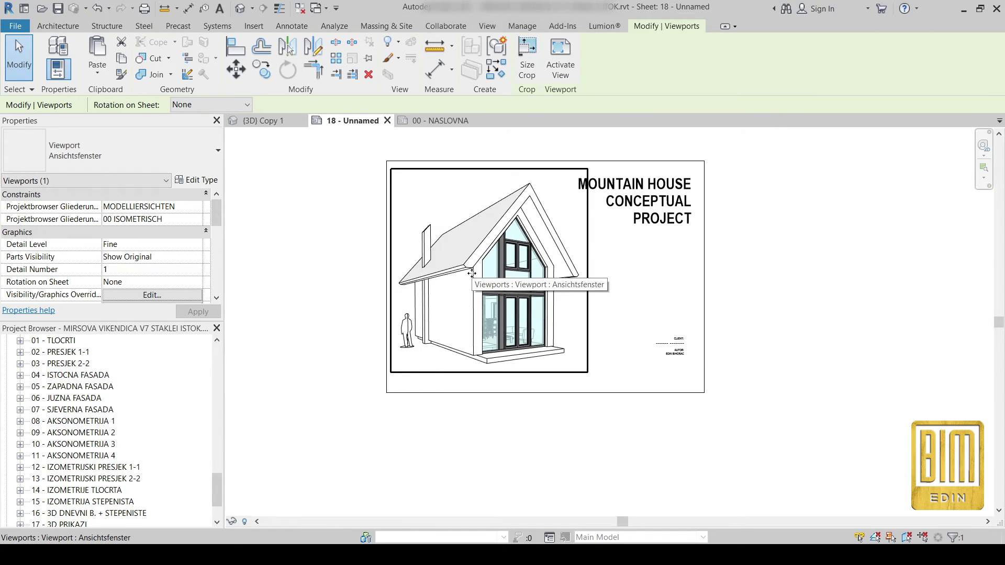
left_click(527, 59)
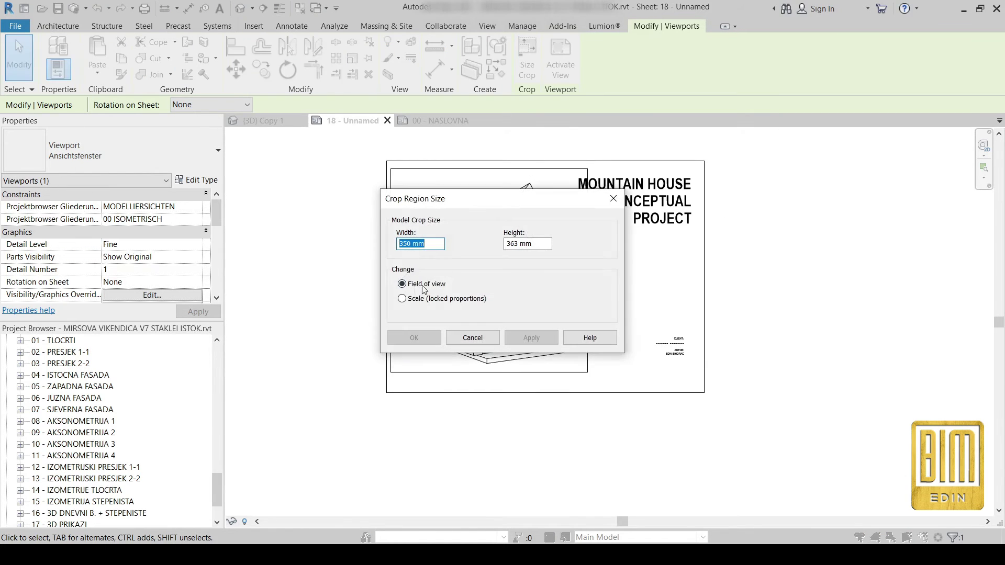
left_click_drag(420, 245, 401, 245)
type("70")
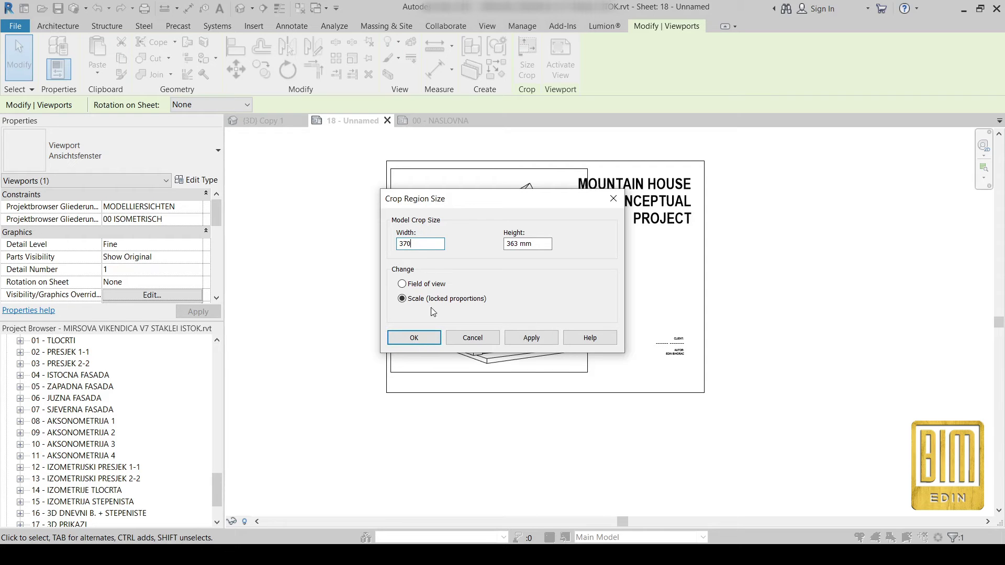
left_click(414, 338)
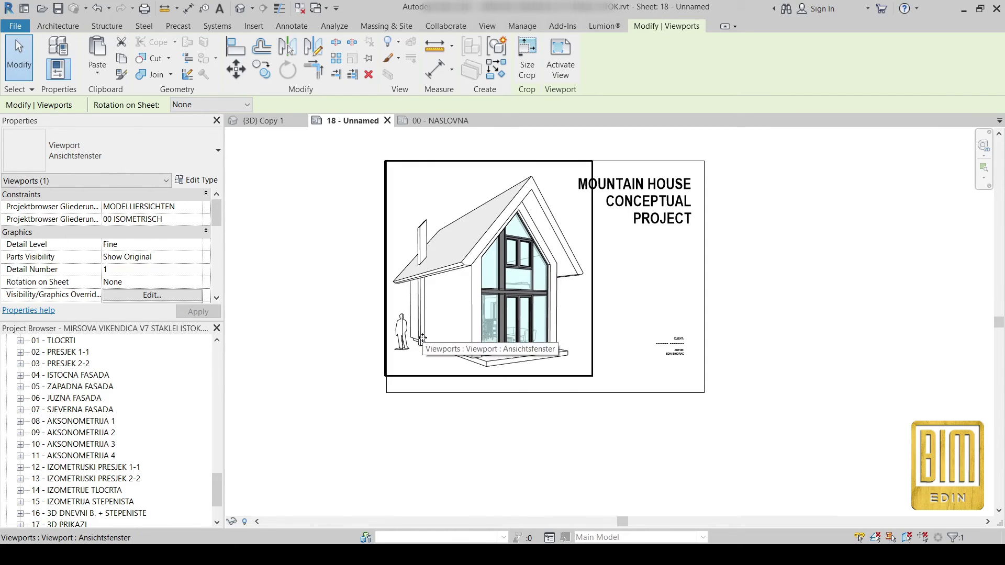
left_click(367, 185)
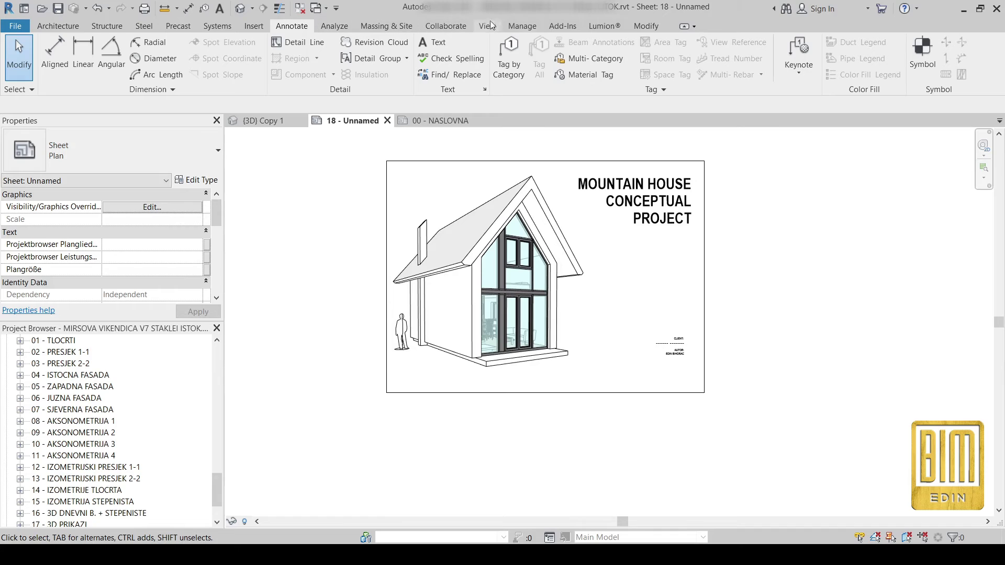
In Line Styles, create the LINE 8 style with projection line weight 8
left_click(518, 28)
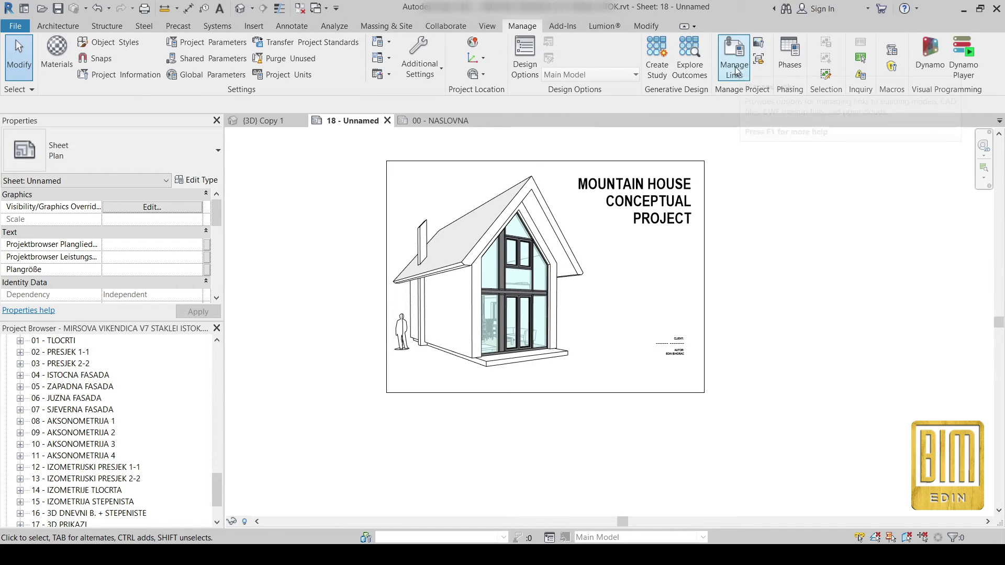
left_click(420, 69)
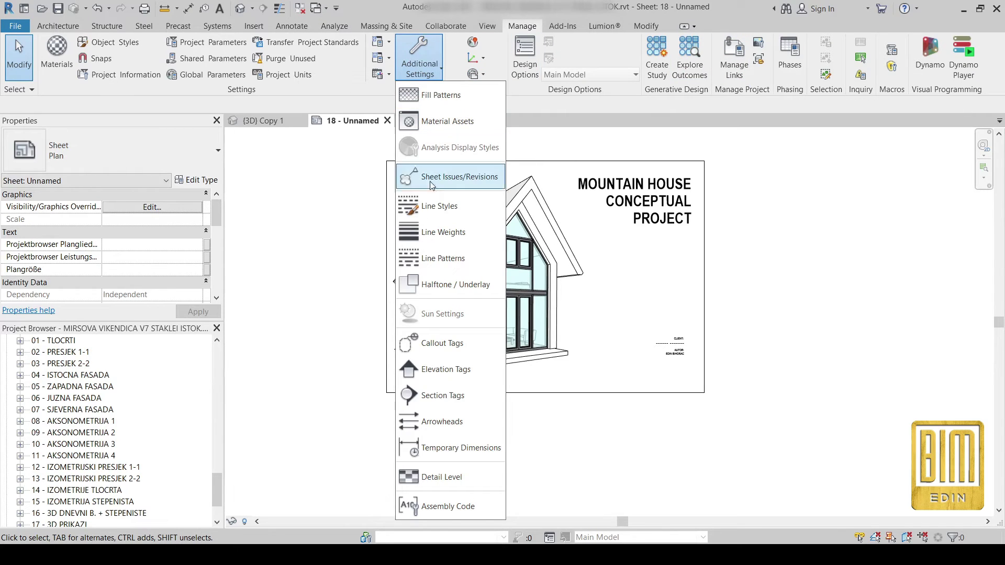
left_click(440, 206)
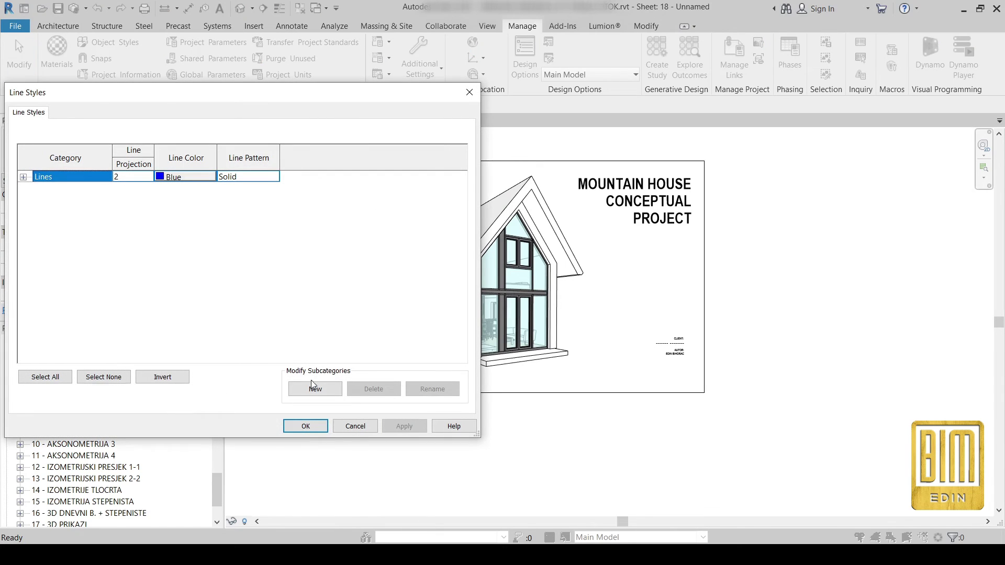
left_click(312, 384)
type("LI")
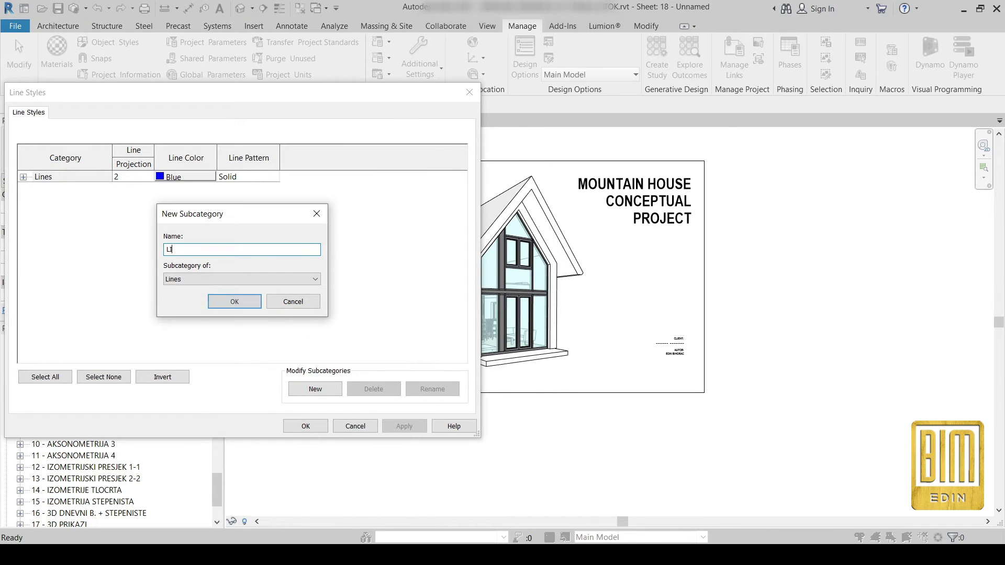
type("NE 8")
left_click(234, 308)
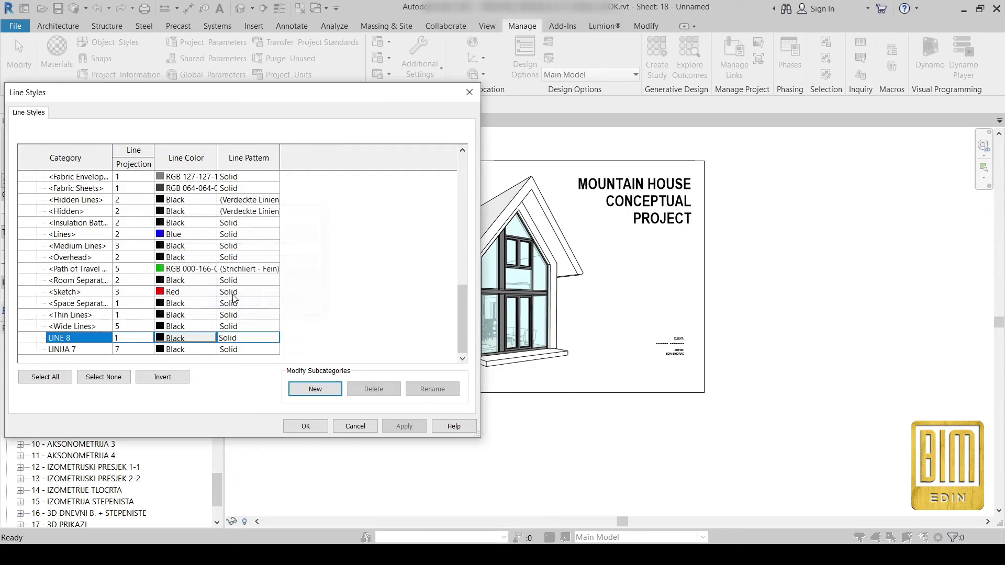
left_click(142, 340)
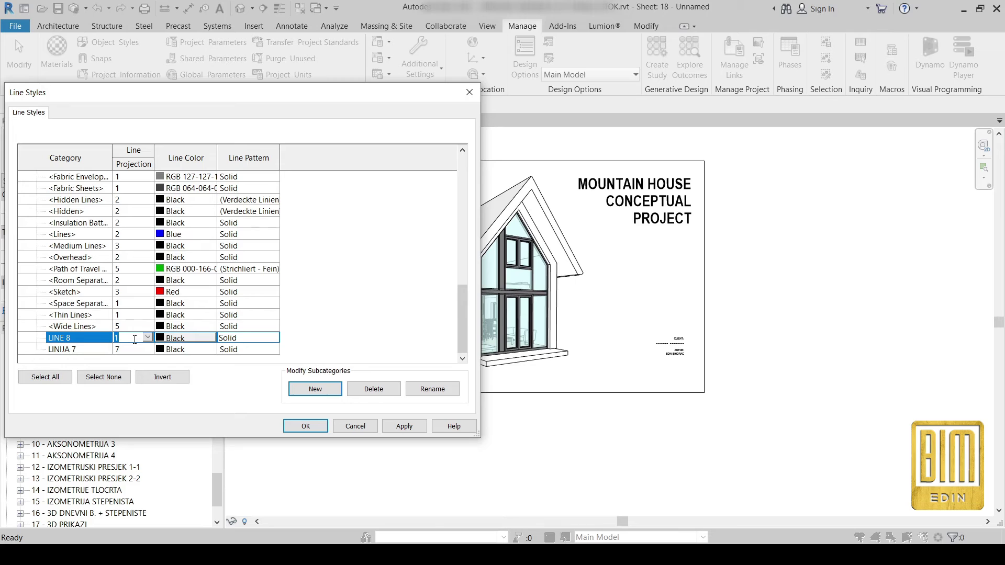
type("8")
key("Return")
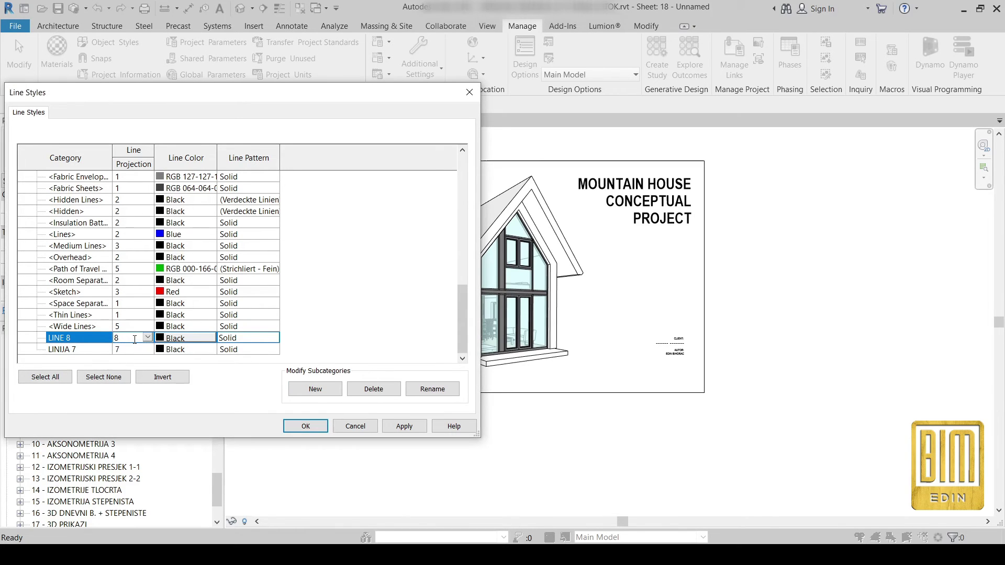
left_click(306, 426)
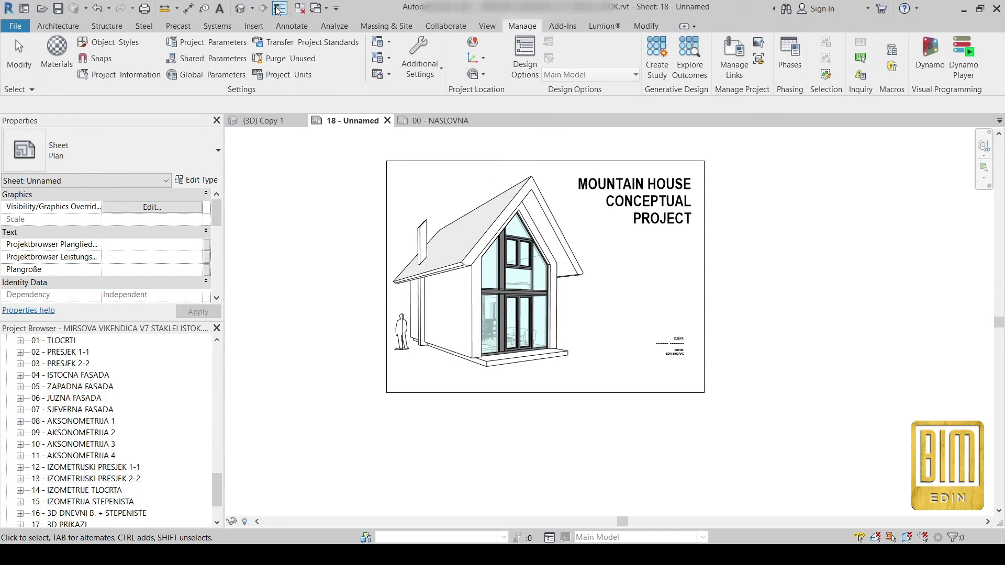
Zoom to fit the sheet (ZF) and choose LINE 8 as the detail line style
key("z")
key("f")
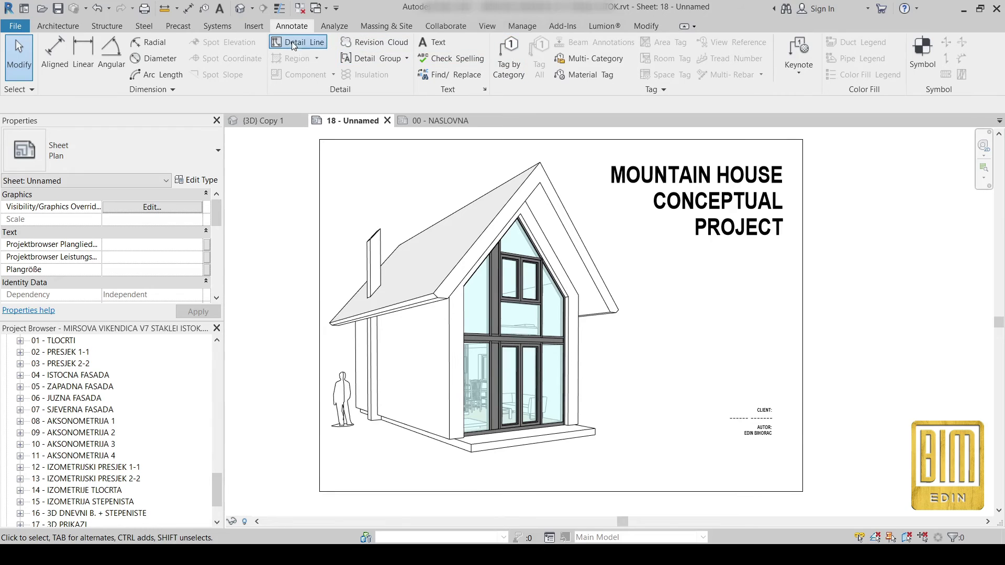
left_click(624, 65)
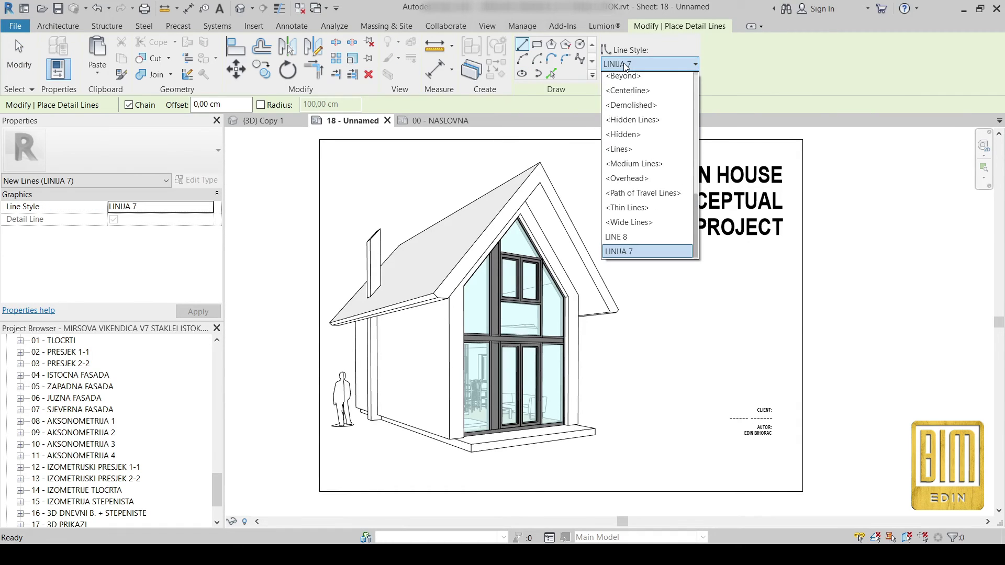
left_click(621, 238)
scroll(533, 164, "up", 1)
scroll(533, 162, "up", 2)
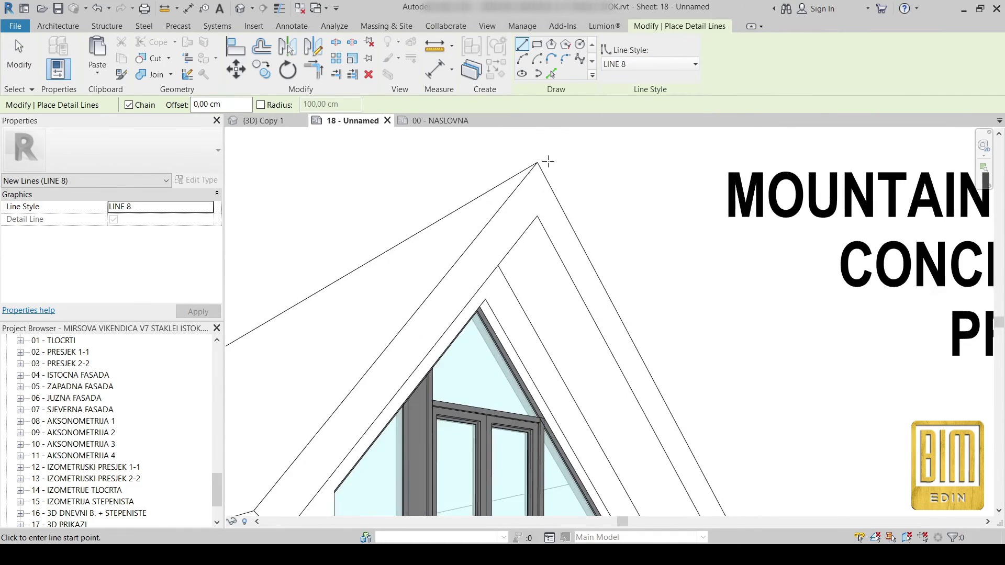
scroll(533, 164, "up", 1)
scroll(531, 165, "up", 1)
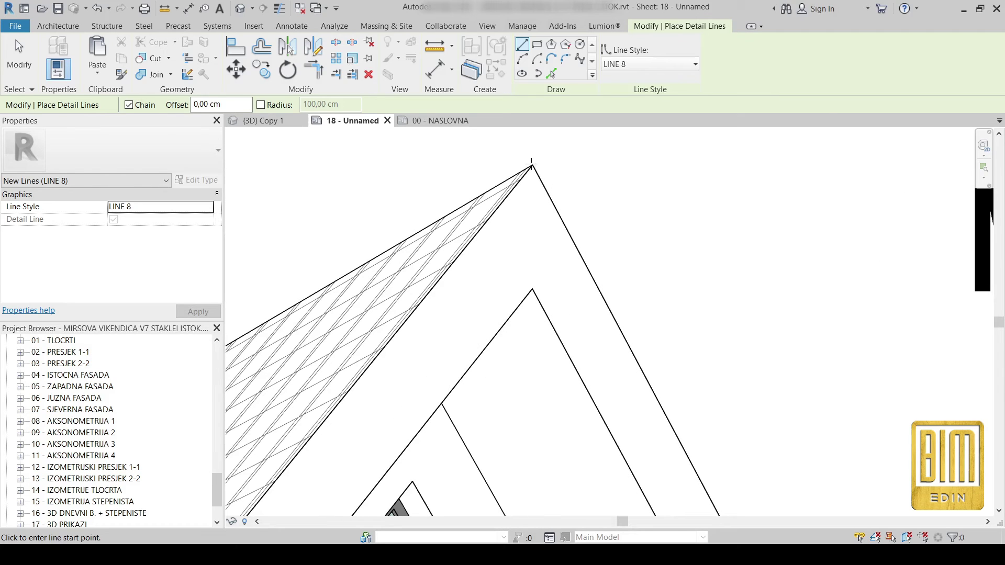
scroll(533, 165, "down", 2)
scroll(579, 162, "down", 2)
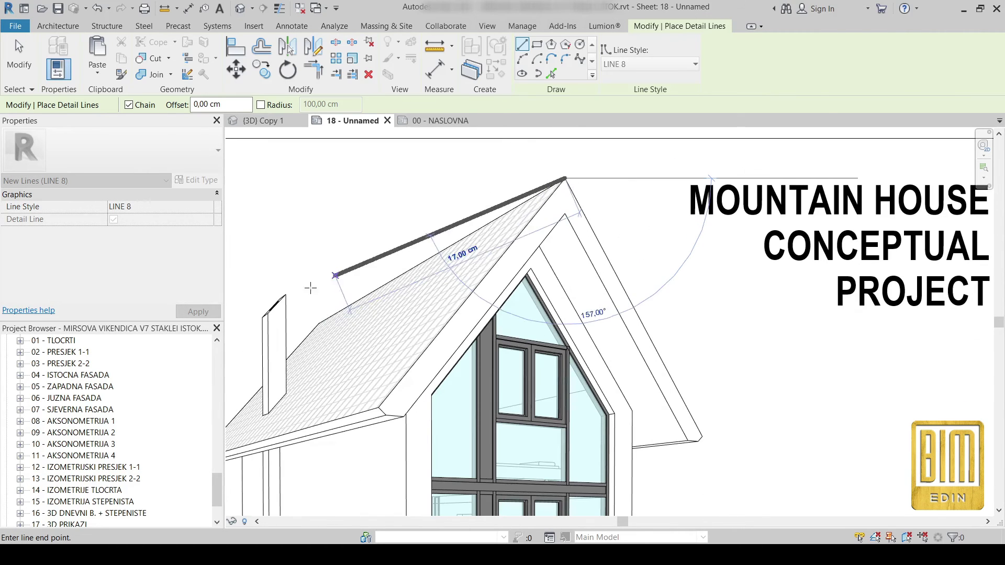
scroll(307, 317, "up", 2)
scroll(332, 321, "up", 1)
scroll(337, 325, "up", 1)
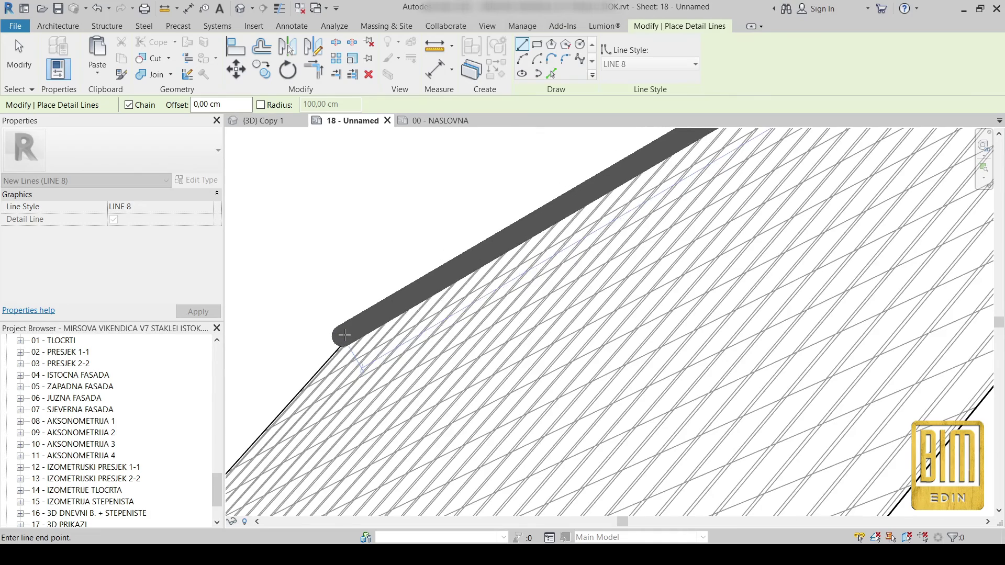
scroll(369, 298, "down", 1)
scroll(384, 270, "down", 1)
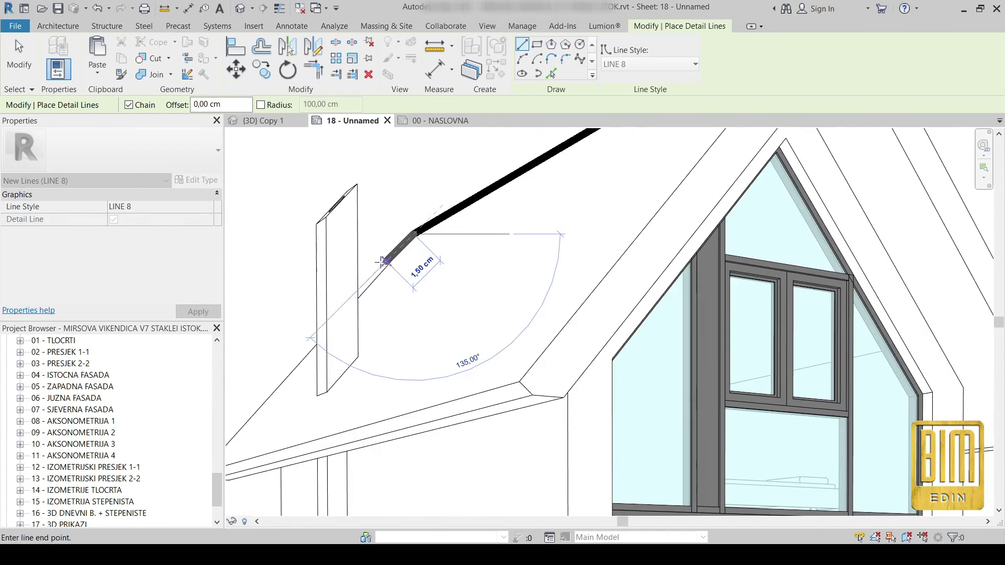
scroll(359, 287, "down", 1)
scroll(359, 291, "up", 1)
scroll(359, 298, "up", 1)
Trace the heavy outline around the chimney and along the roof eave
left_click(359, 296)
scroll(359, 296, "down", 2)
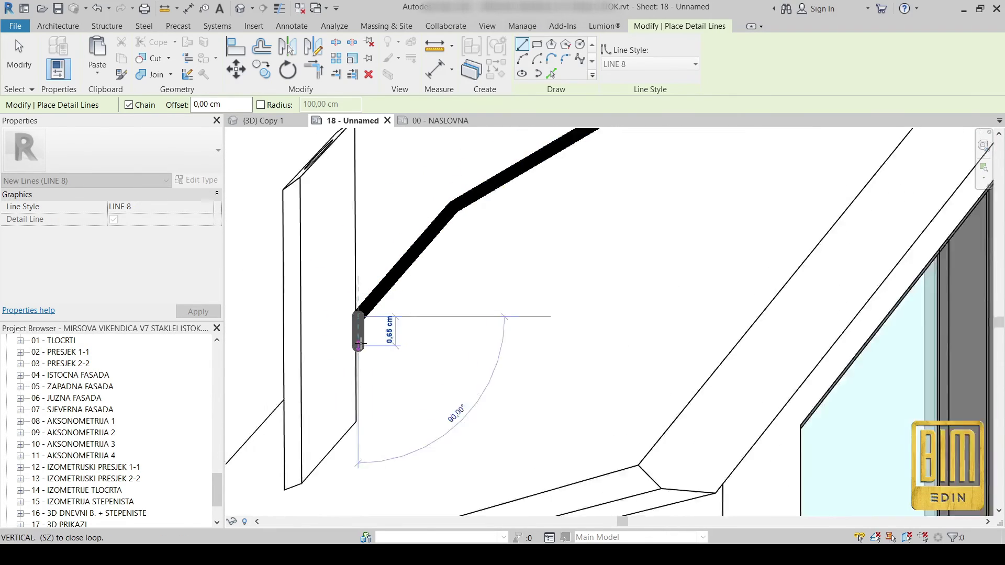
scroll(359, 267, "down", 1)
scroll(359, 172, "up", 1)
left_click(359, 171)
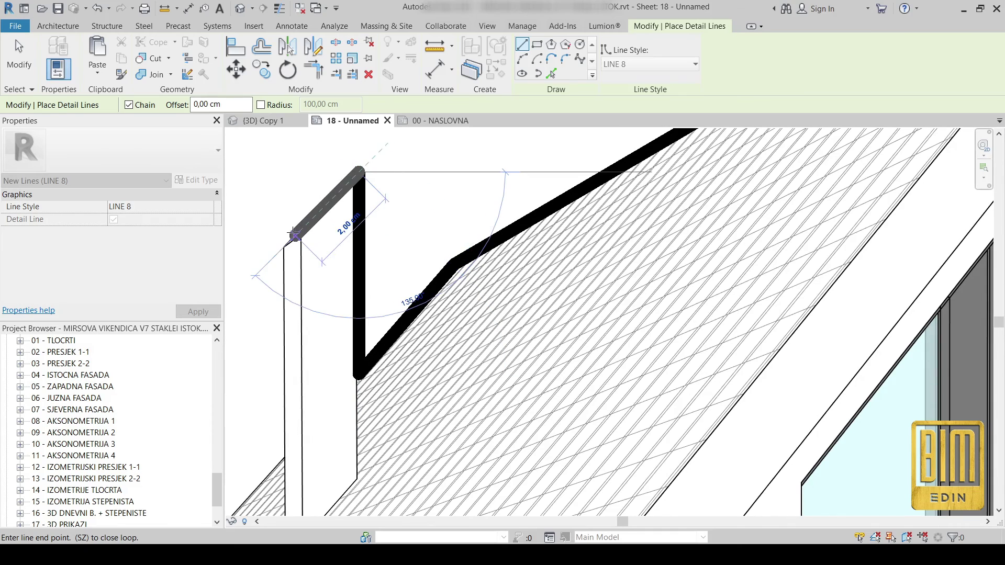
left_click(283, 246)
scroll(284, 243, "down", 1)
scroll(283, 240, "down", 1)
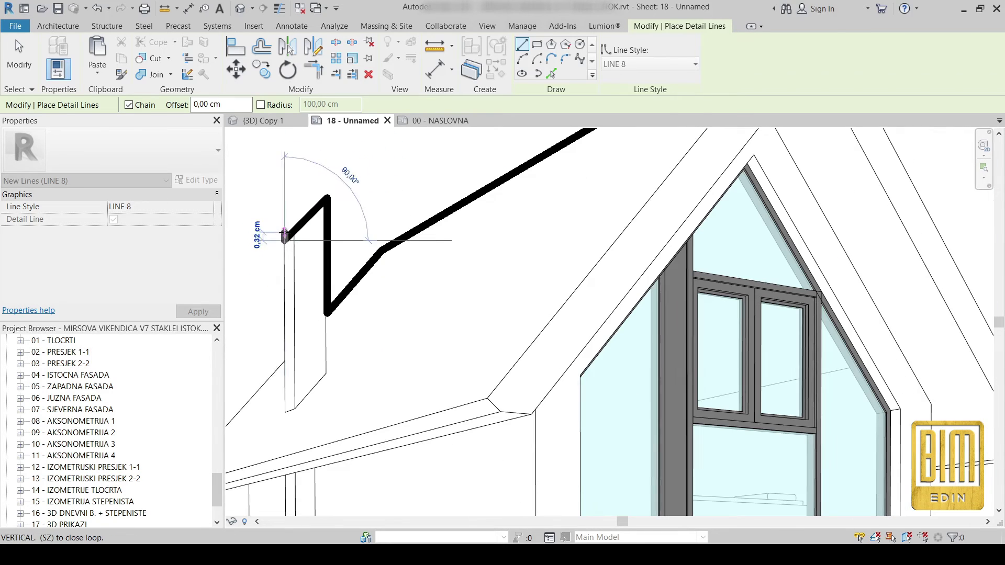
left_click(284, 362)
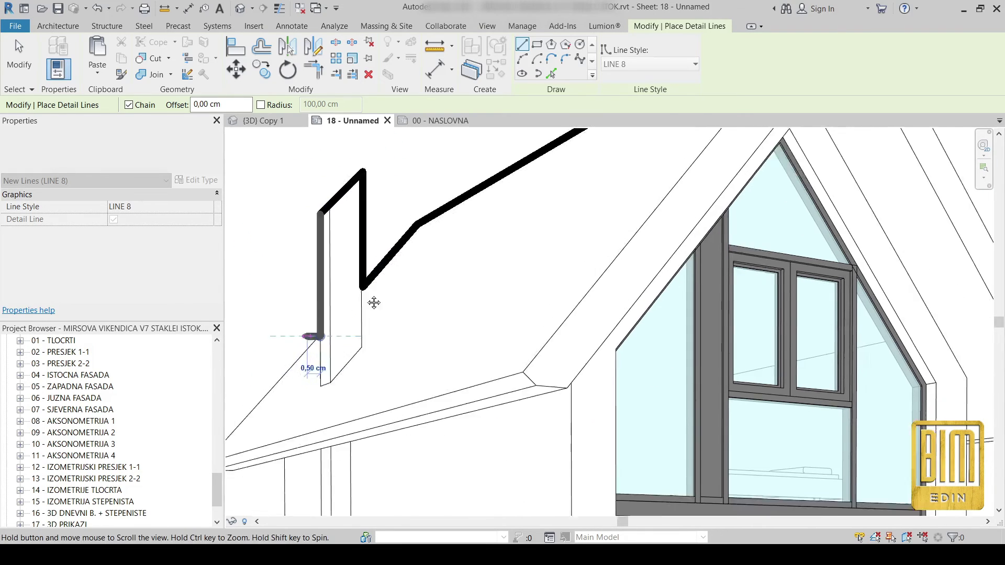
scroll(375, 298, "up", 2)
scroll(341, 314, "up", 1)
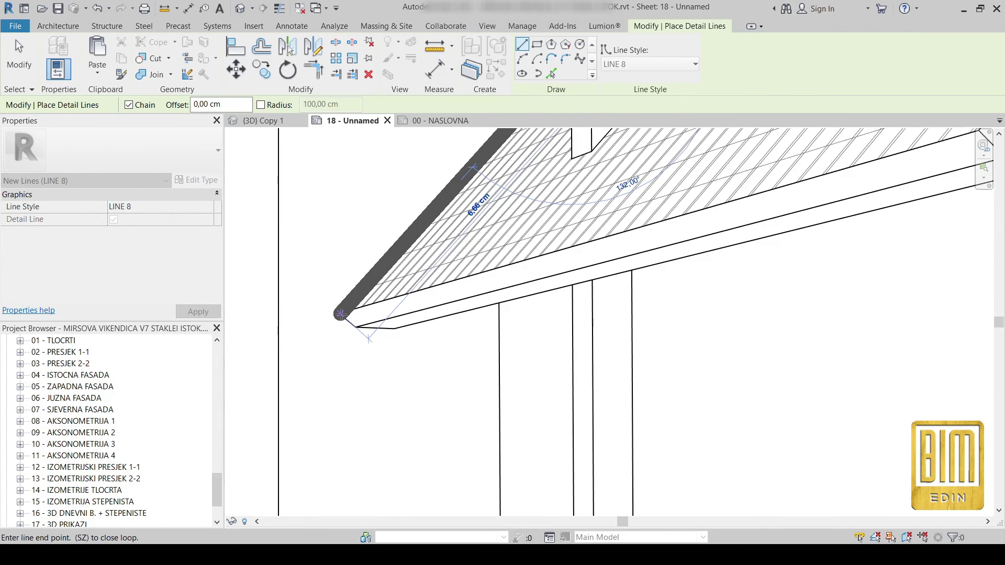
left_click(342, 313)
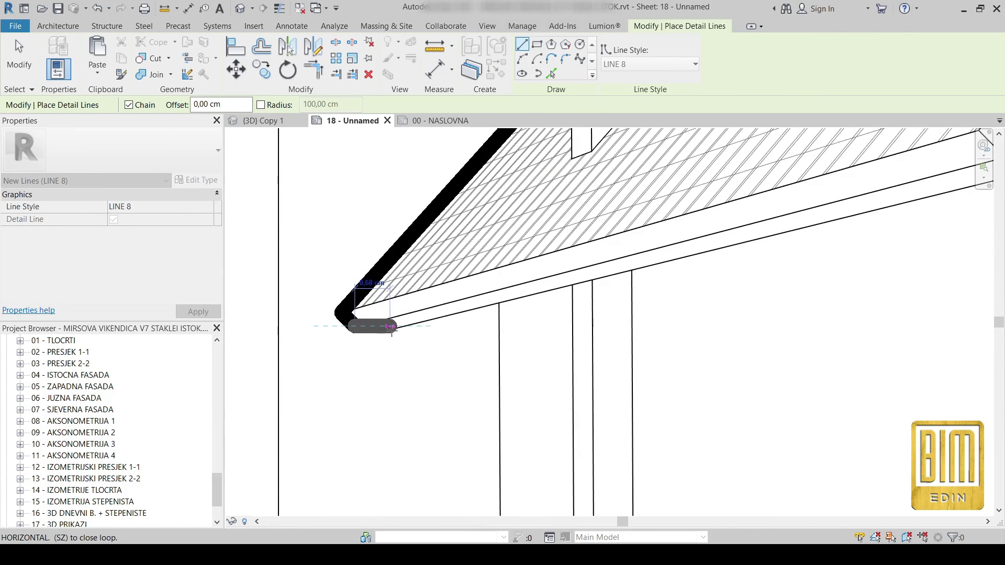
left_click(396, 333)
left_click(497, 307)
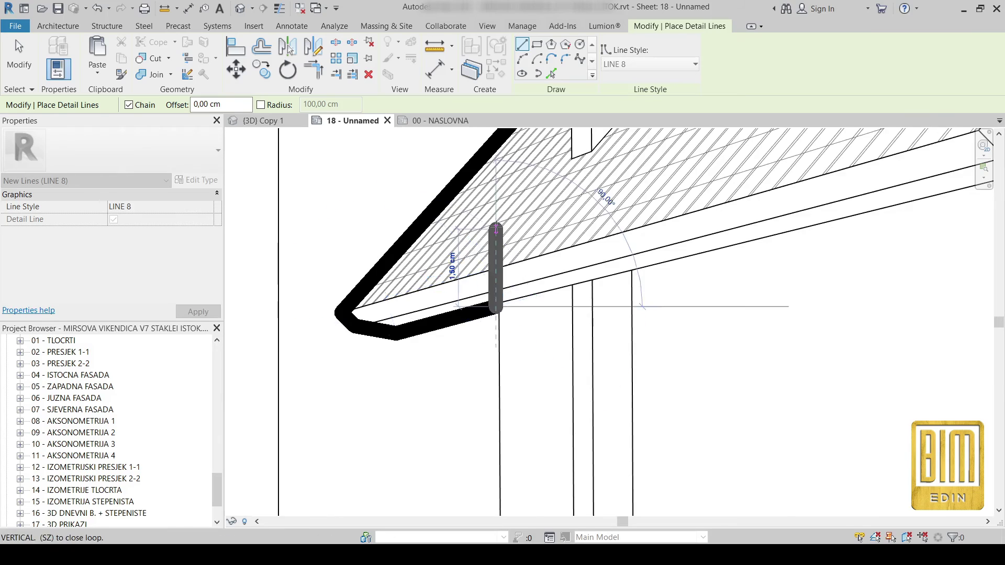
scroll(482, 225, "down", 3)
scroll(497, 428, "up", 2)
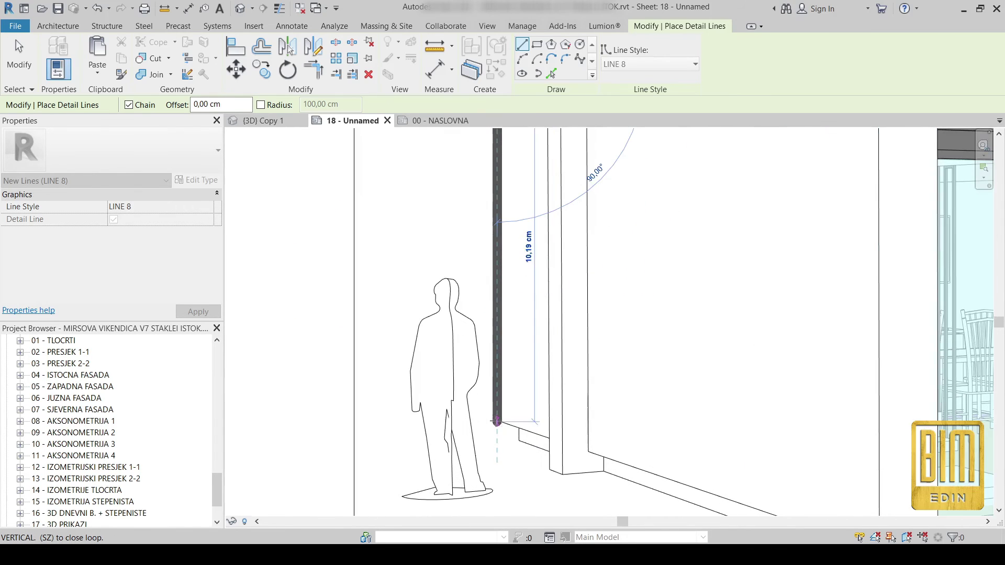
Continue the outline down the wall and along the sloped, stepped base
left_click(498, 425)
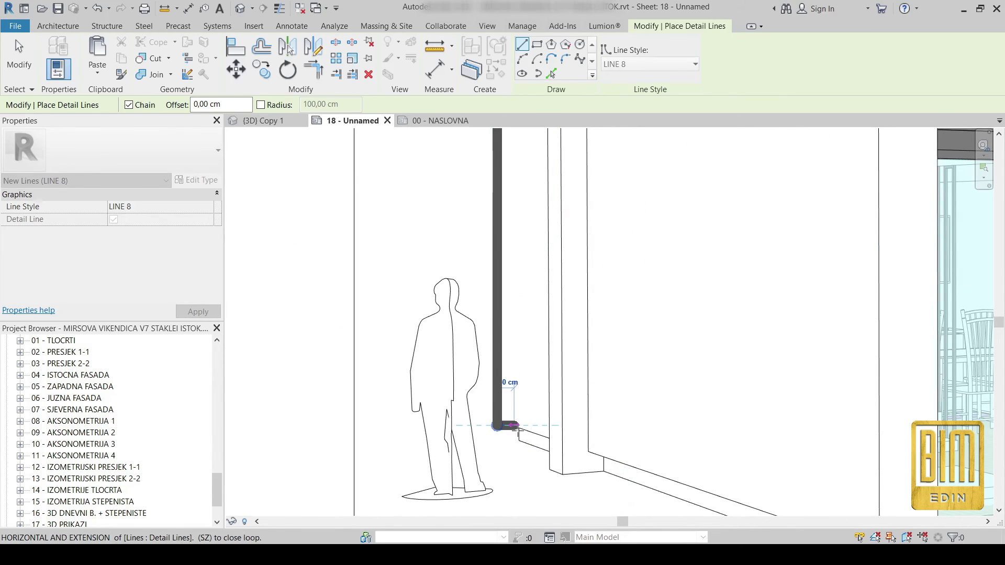
scroll(512, 426, "up", 2)
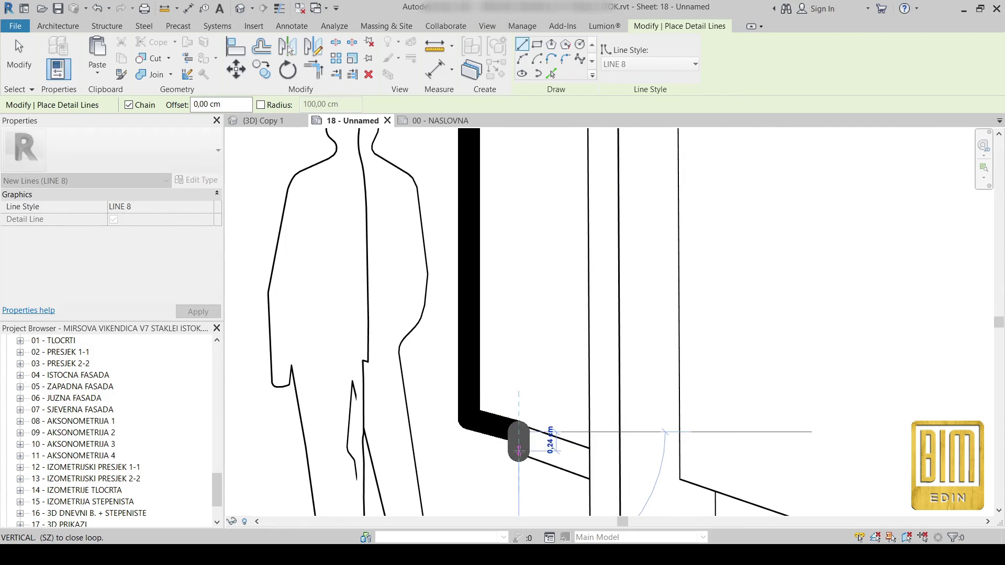
middle_click_drag(522, 448, 416, 308)
left_click(410, 301)
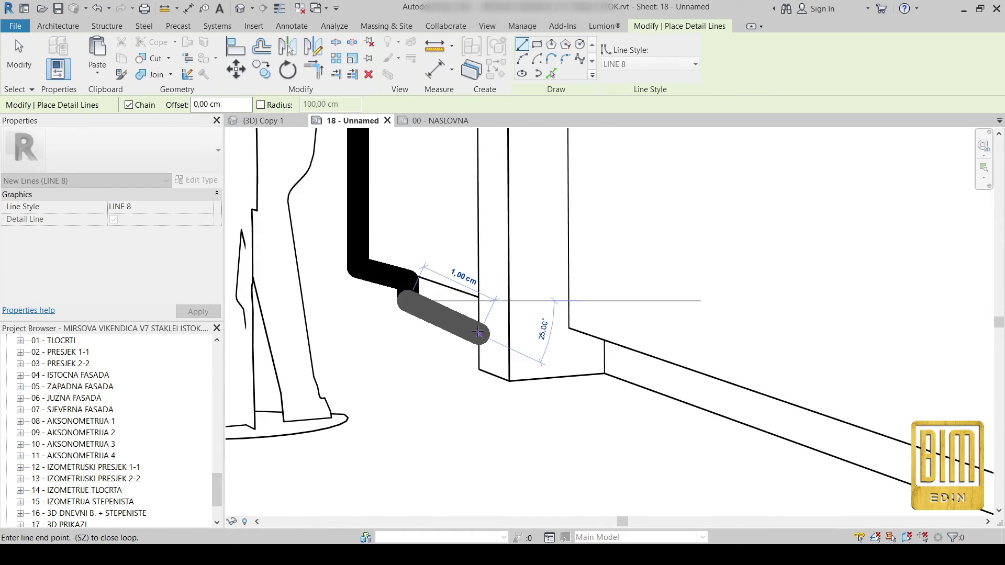
left_click(482, 324)
left_click(481, 365)
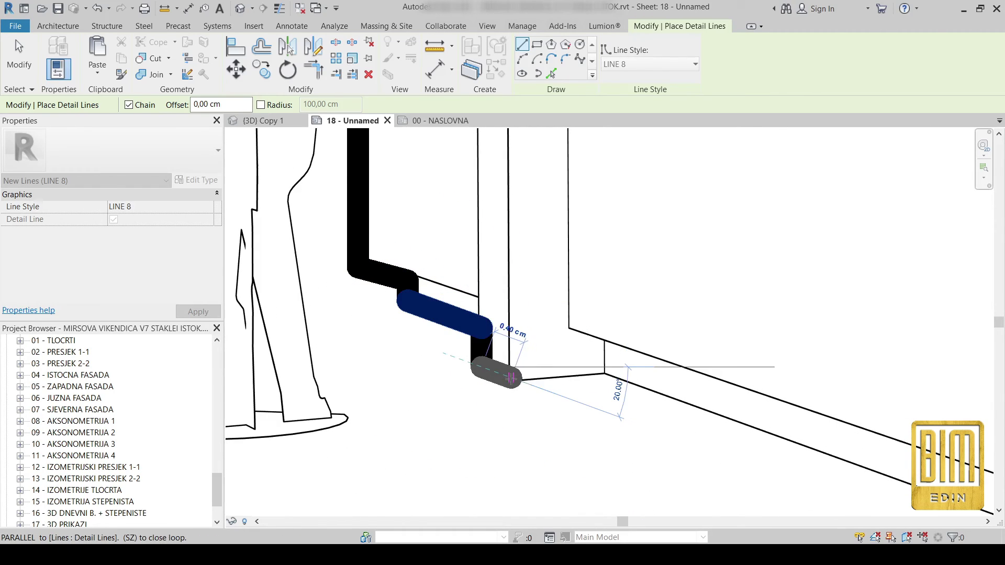
left_click(506, 379)
left_click(603, 378)
scroll(628, 392, "down", 2)
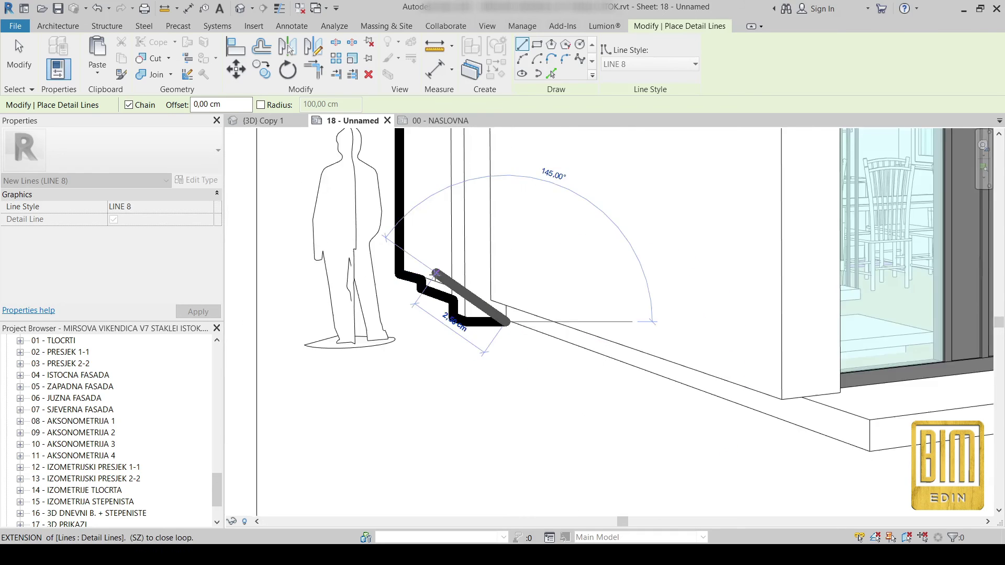
scroll(651, 370, "down", 2)
scroll(651, 371, "up", 2)
scroll(640, 362, "up", 1)
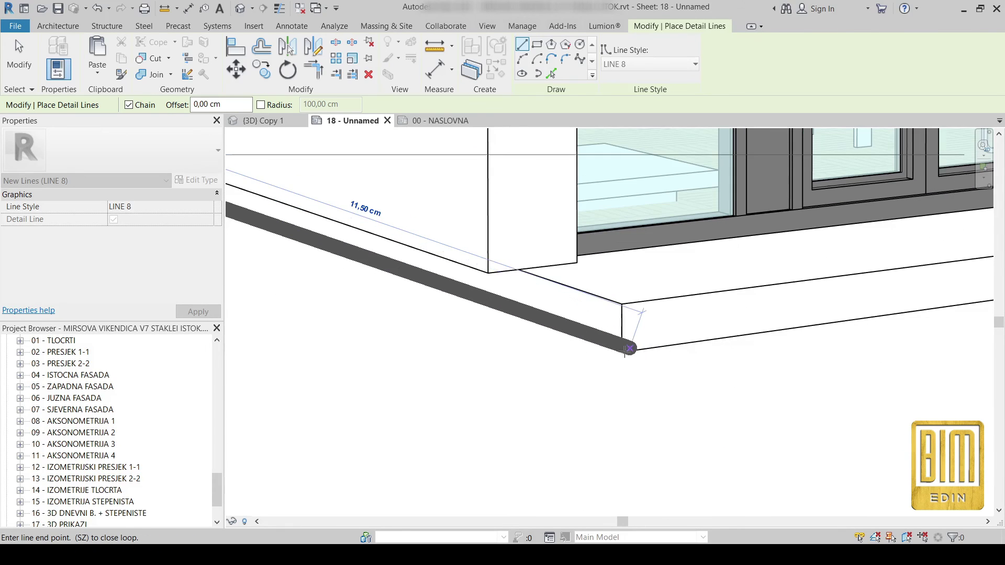
Outline the base front and sill edge, then close the outline at the roof peak
left_click(620, 355)
scroll(621, 355, "down", 2)
left_click(540, 348)
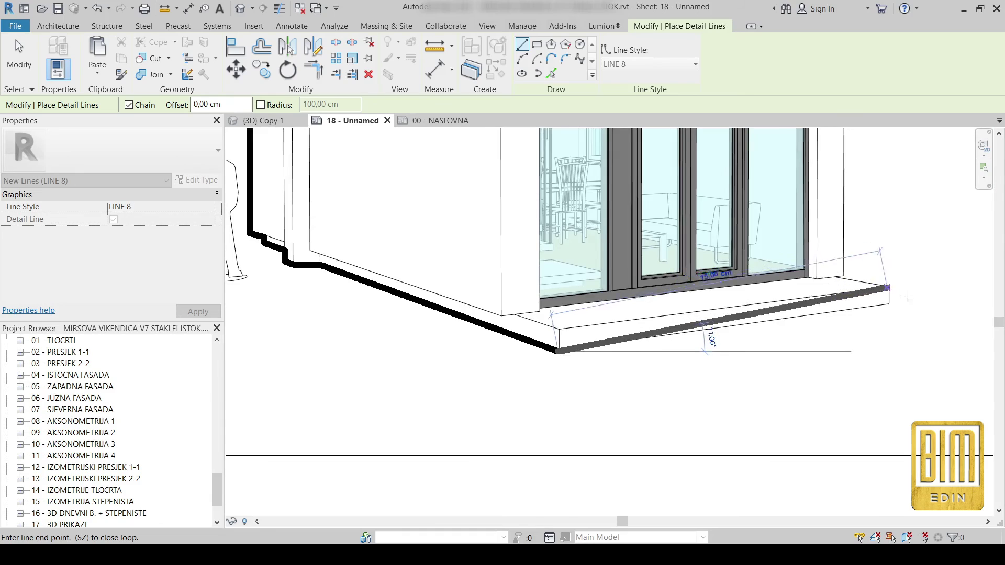
scroll(903, 294, "up", 2)
left_click(878, 313)
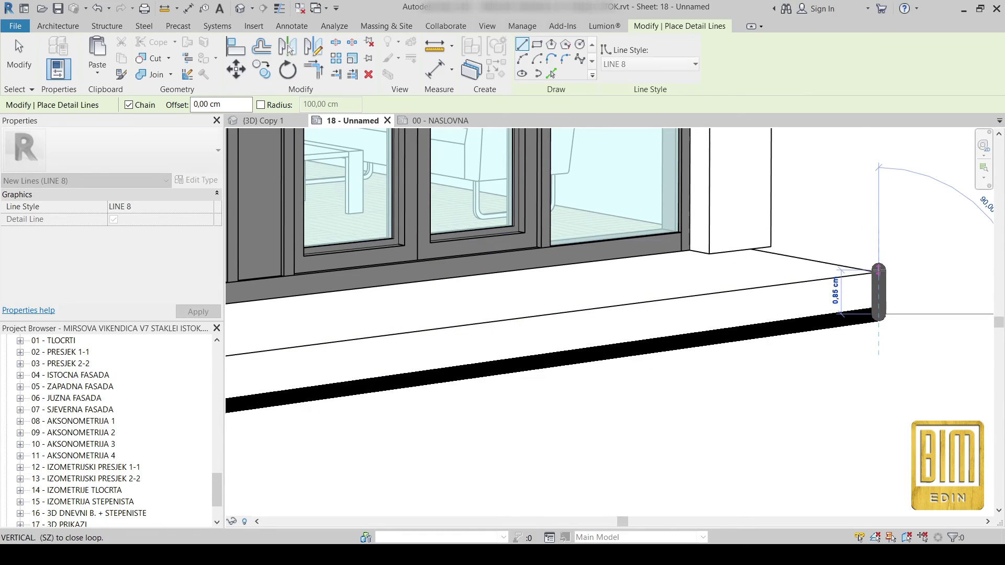
left_click(879, 270)
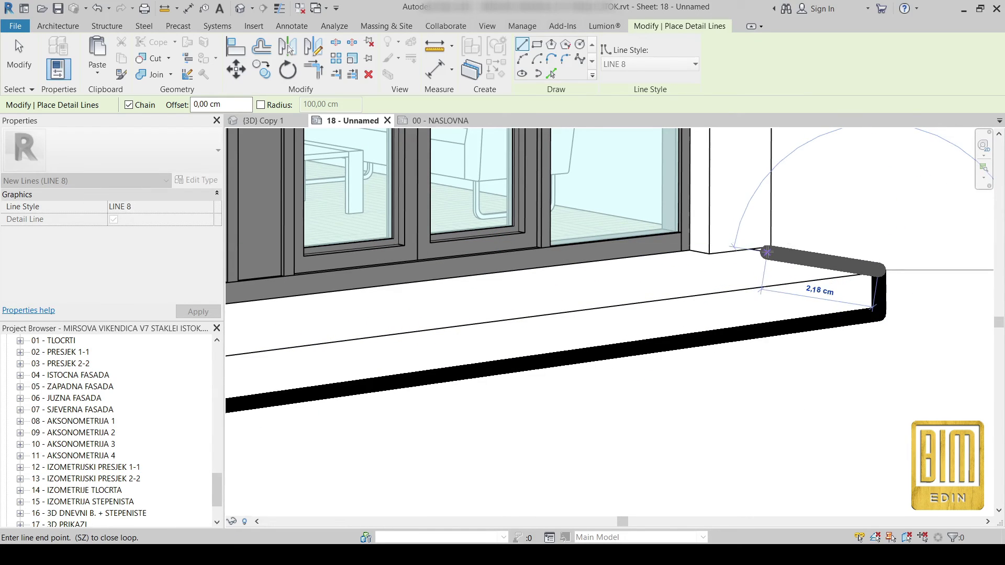
left_click(767, 252)
scroll(770, 267, "down", 2)
scroll(757, 369, "up", 1)
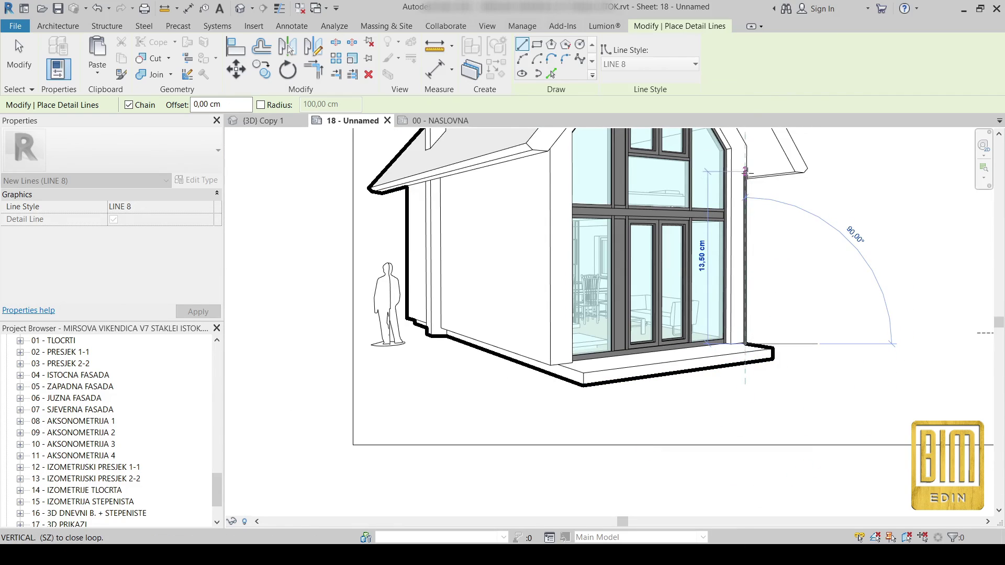
scroll(740, 180, "up", 1)
scroll(740, 180, "up", 1)
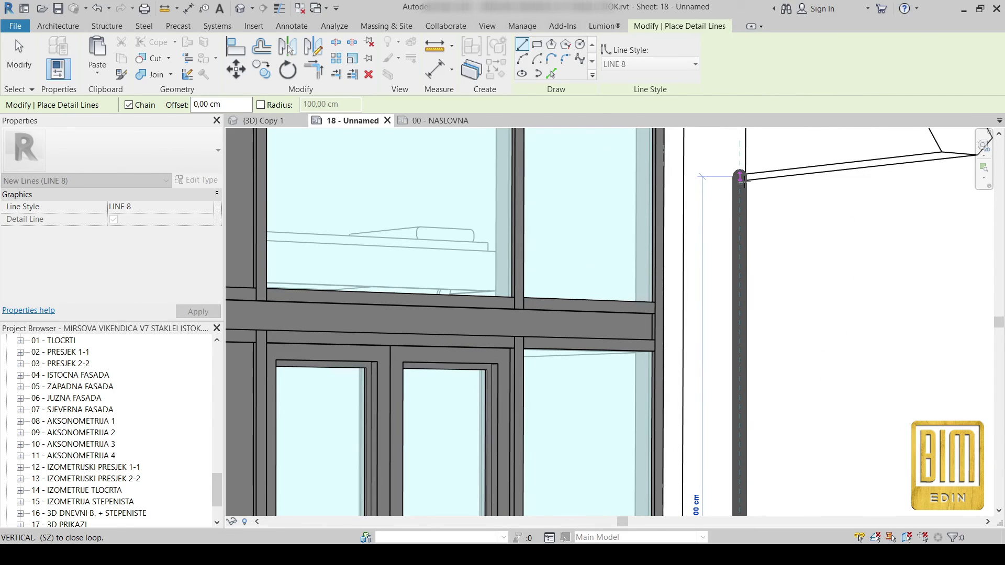
scroll(740, 185, "down", 1)
scroll(707, 204, "up", 1)
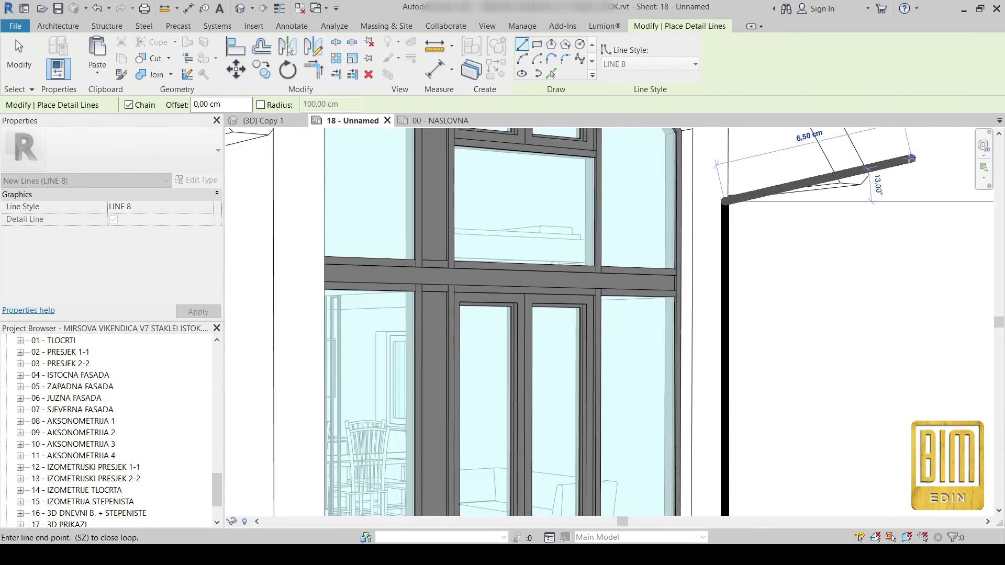
scroll(675, 224, "up", 1)
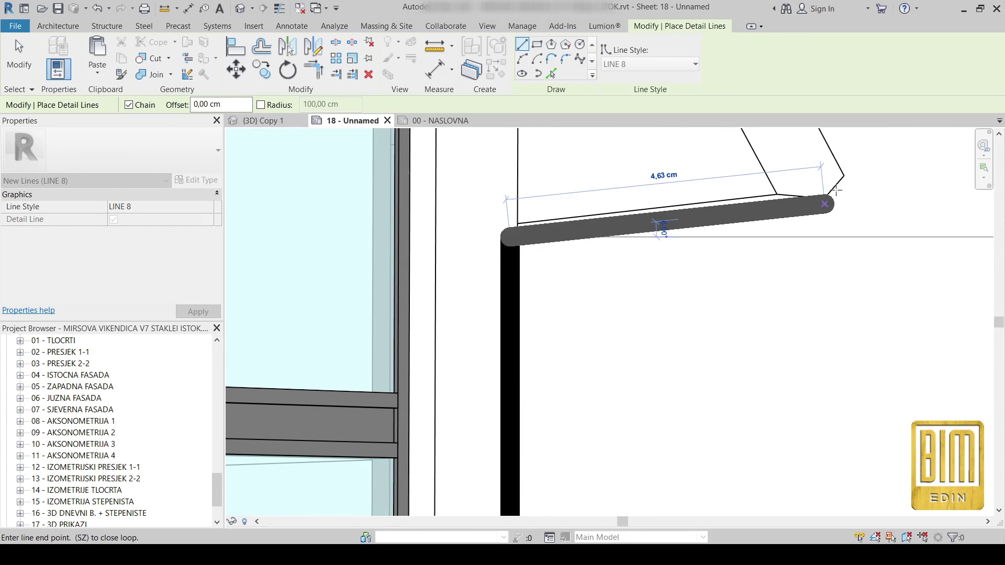
scroll(830, 209, "down", 1)
scroll(730, 346, "down", 1)
scroll(682, 214, "down", 1)
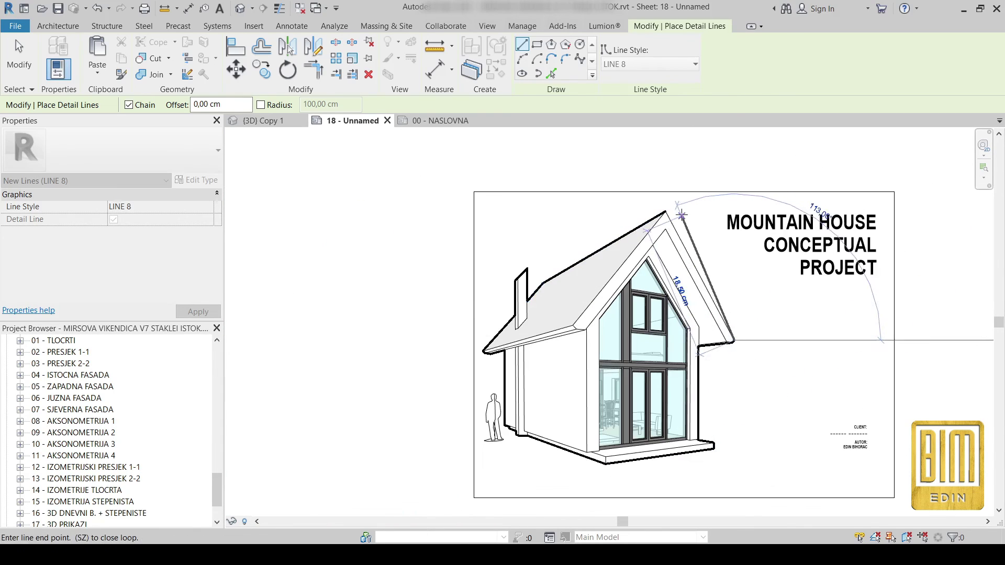
scroll(682, 214, "up", 1)
scroll(659, 210, "down", 1)
left_click(660, 209)
scroll(661, 208, "down", 1)
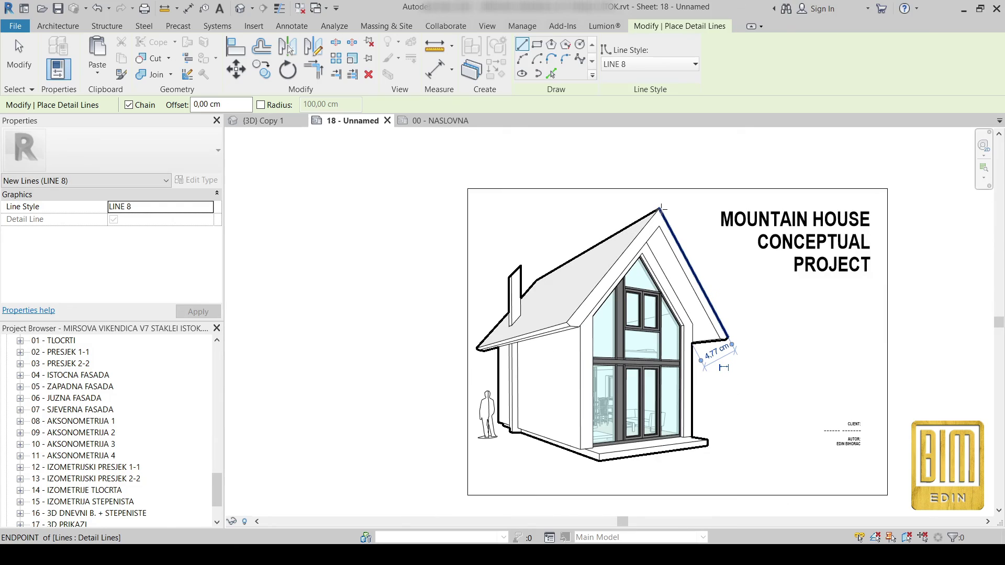
key("Escape")
key("Escape")
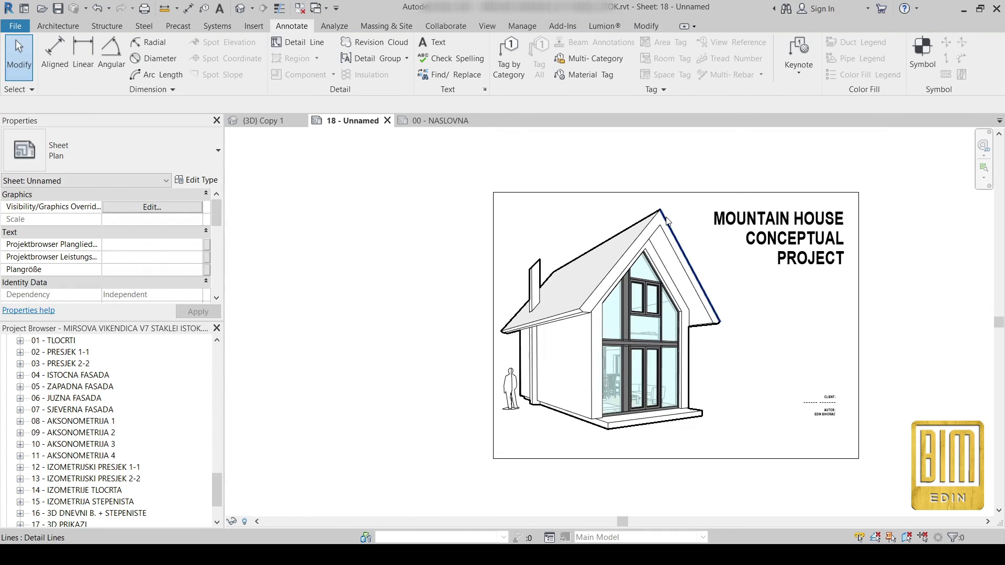
scroll(615, 396, "up", 1)
mouse_move(840, 259)
middle_mouse_down()
mouse_move(794, 312)
mouse_move(737, 303)
middle_mouse_up()
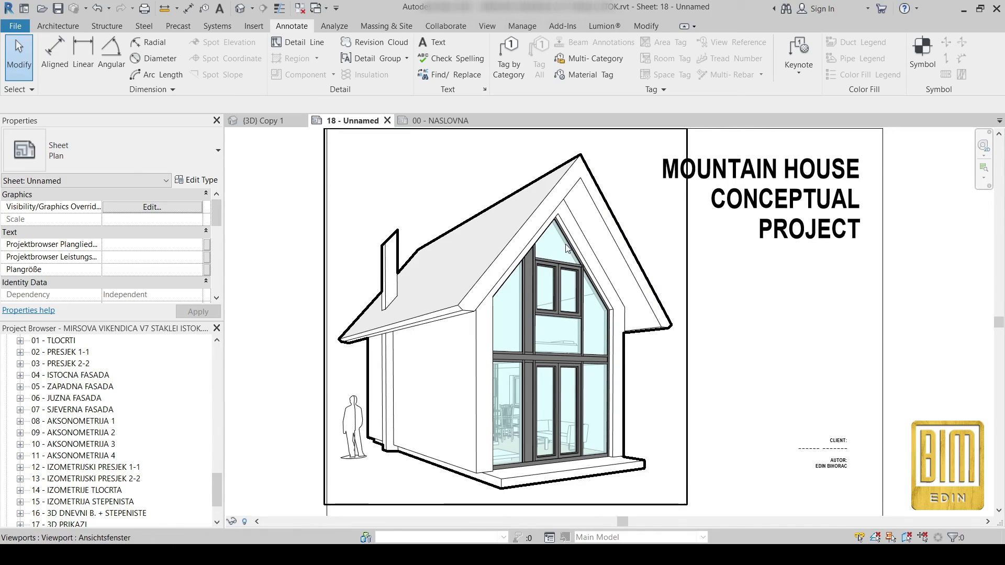
left_click(281, 9)
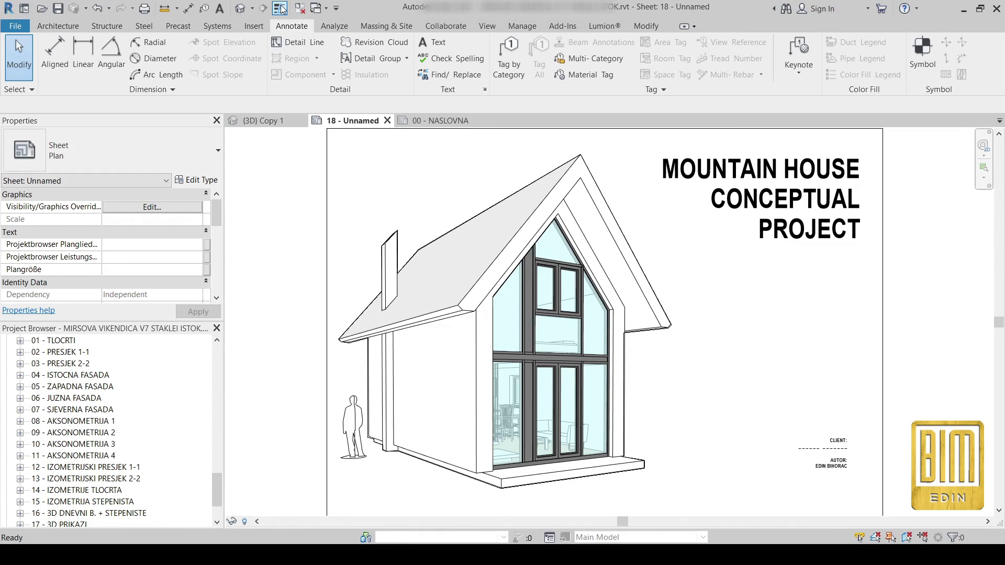
left_click(281, 9)
left_click(281, 9)
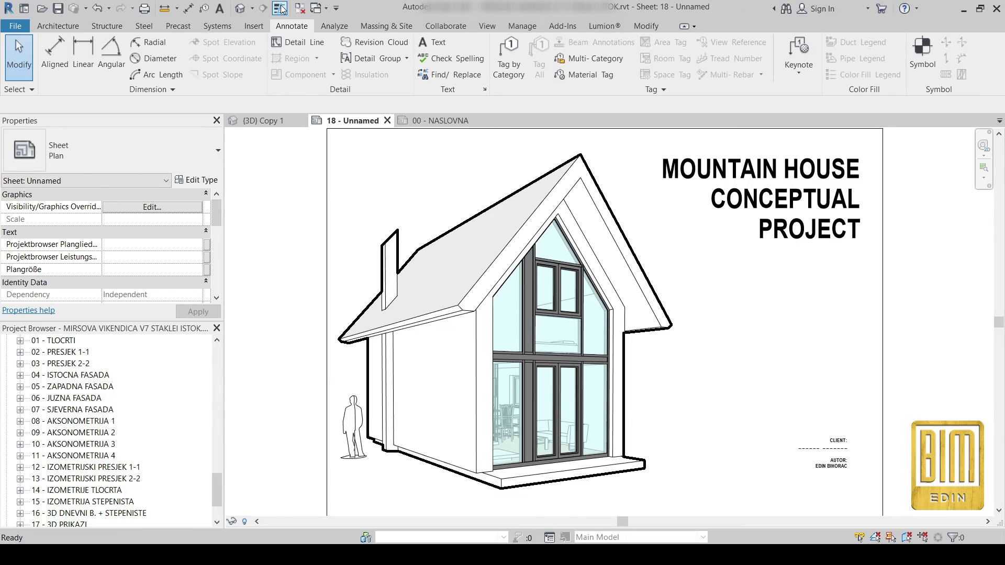
left_click(280, 8)
left_click(280, 8)
left_click(280, 9)
left_click(280, 9)
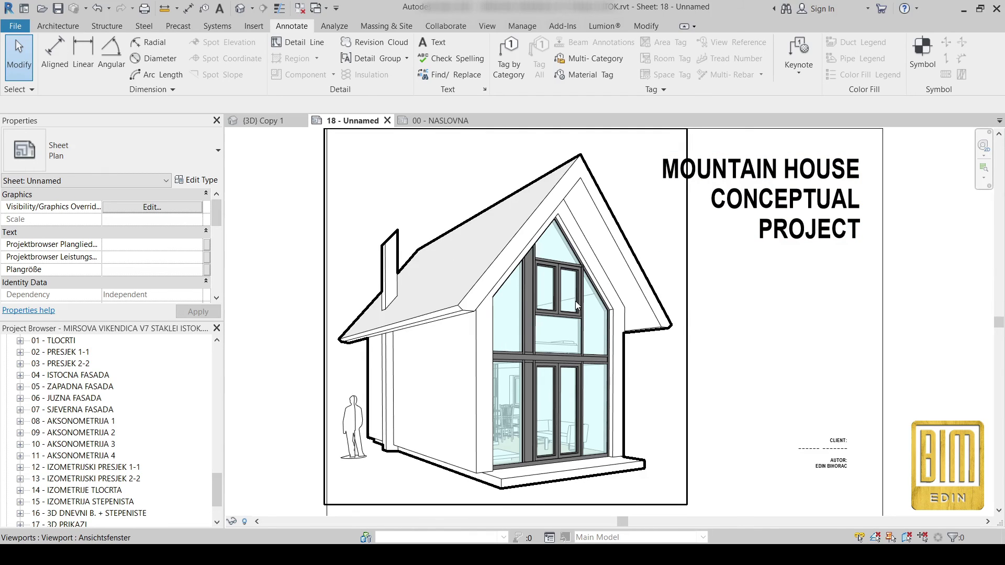
middle_click_drag(757, 298, 744, 292)
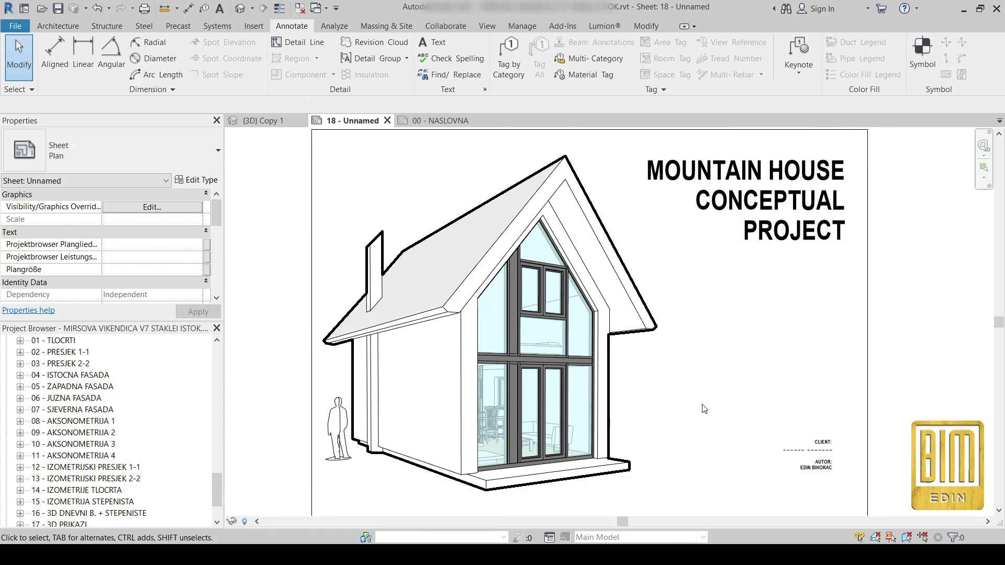
middle_click_drag(704, 410, 712, 406)
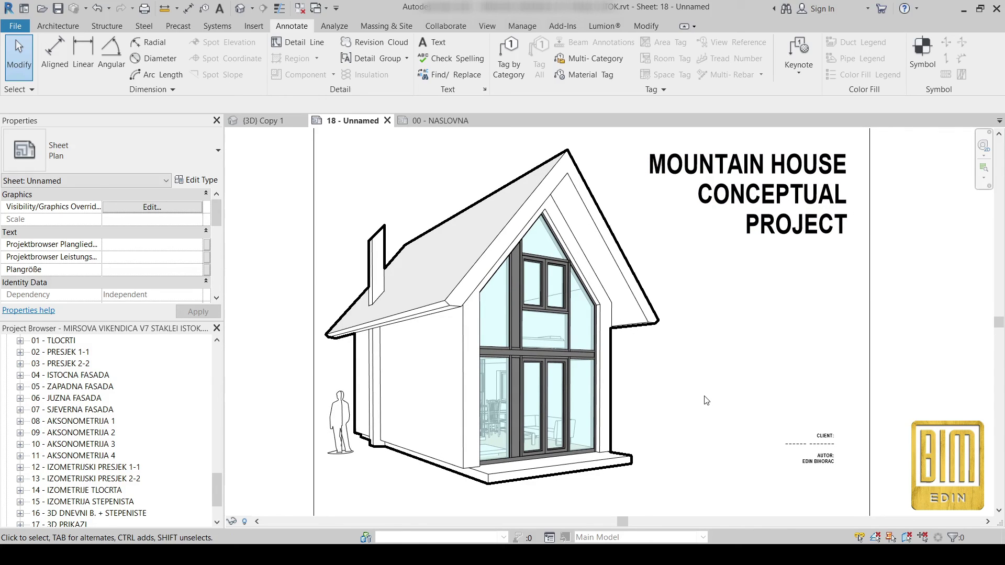